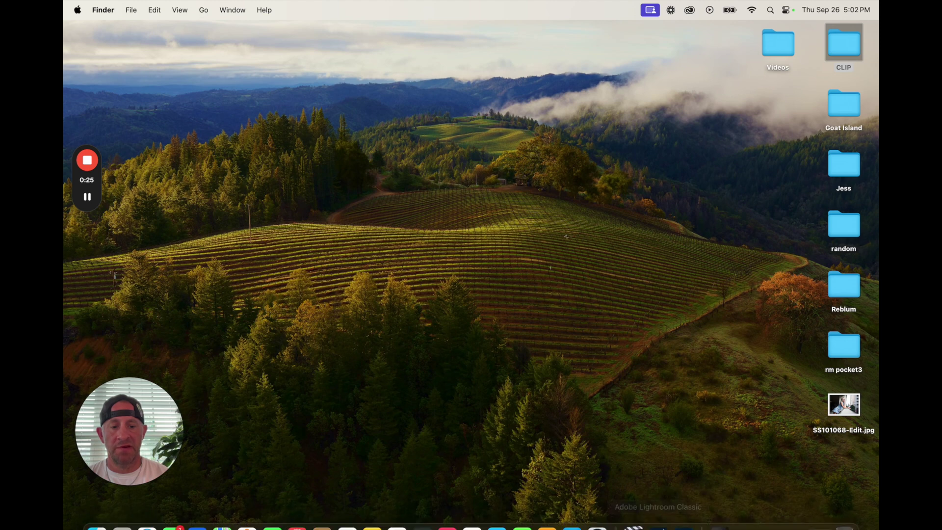
# Step: Switch to Lightroom Classic and look through the one-star photos of the Reblum folder in the Library grid
pyautogui.click(665, 512)
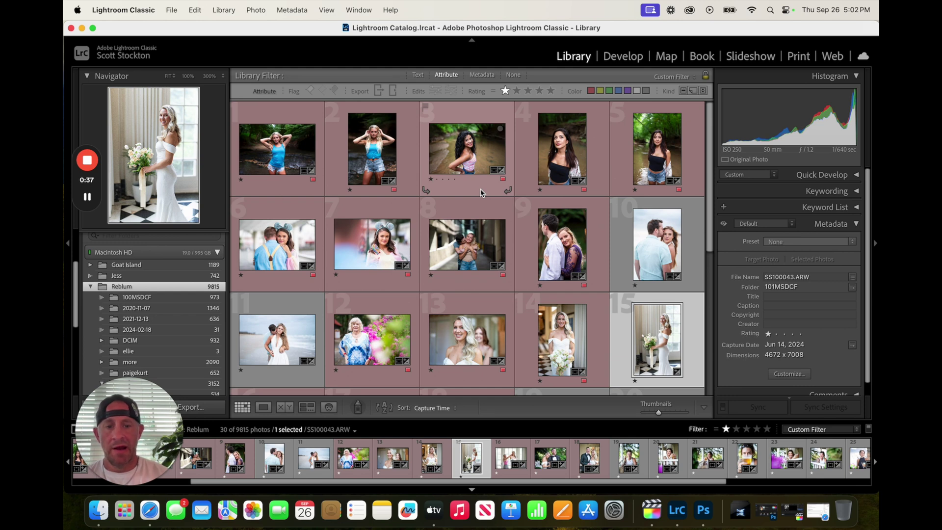
pyautogui.scroll(-6, 481, 192)
pyautogui.scroll(-1, 481, 192)
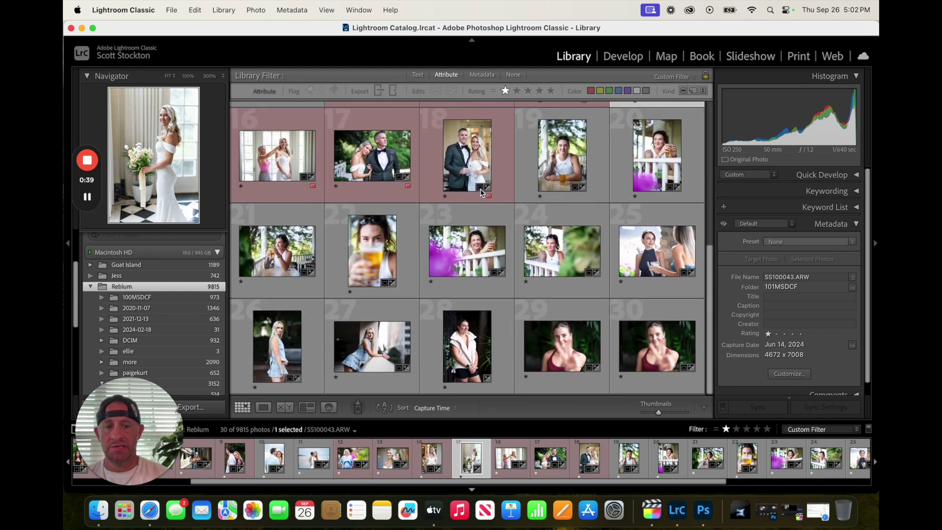
pyautogui.scroll(4, 481, 193)
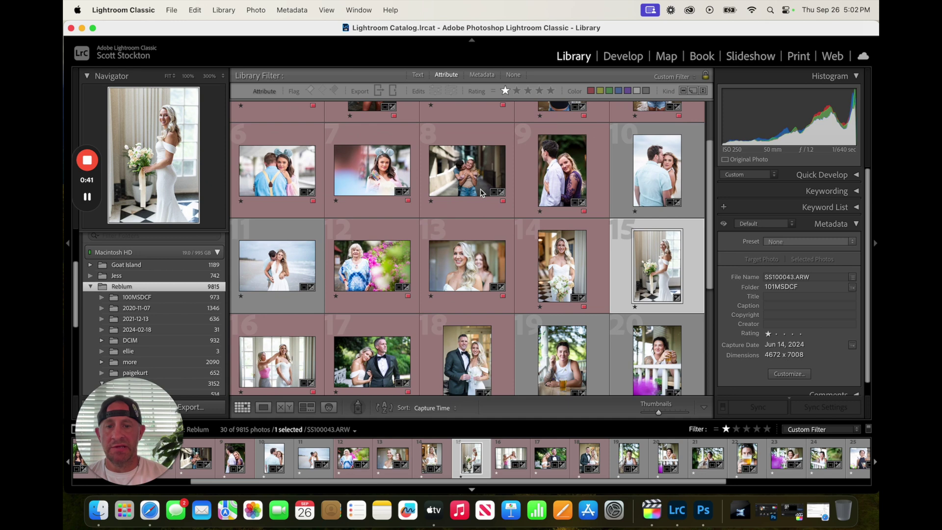
pyautogui.scroll(-4, 481, 193)
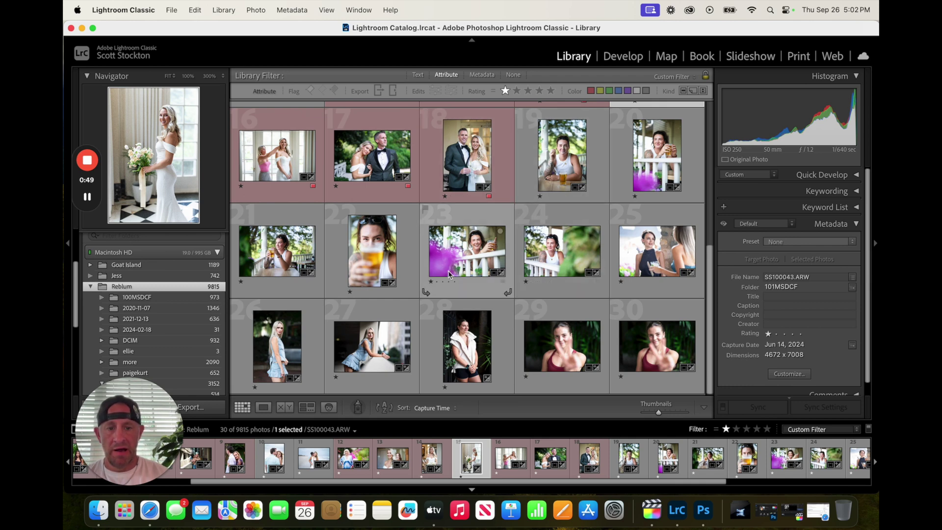
pyautogui.scroll(8, 502, 322)
pyautogui.scroll(1, 503, 325)
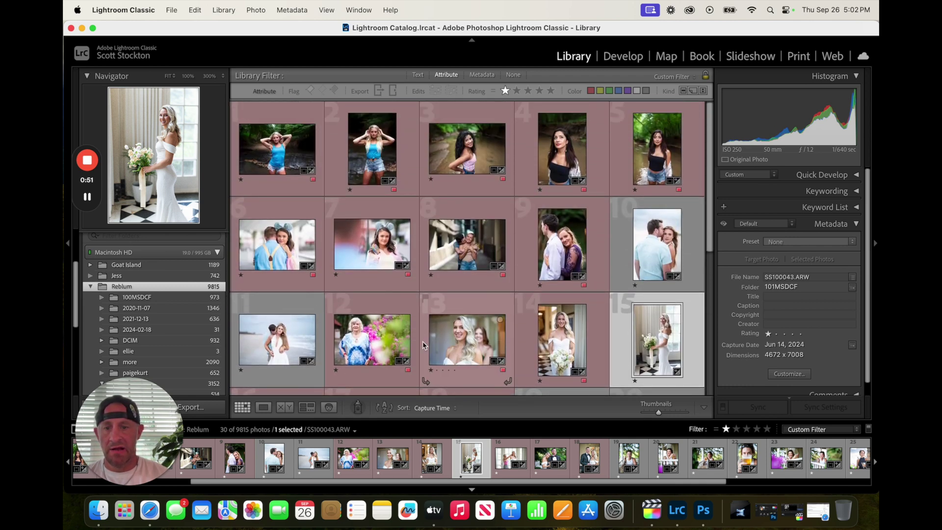
# Step: View the photo of the older woman beside pink flowers in the Develop module and return to the Library grid
pyautogui.click(372, 338)
pyautogui.press('d')
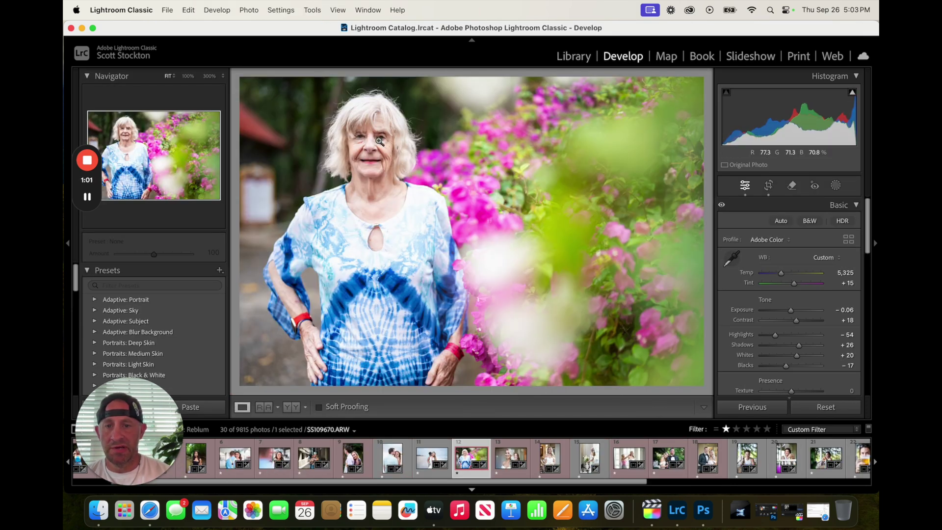
pyautogui.press('super+equal')
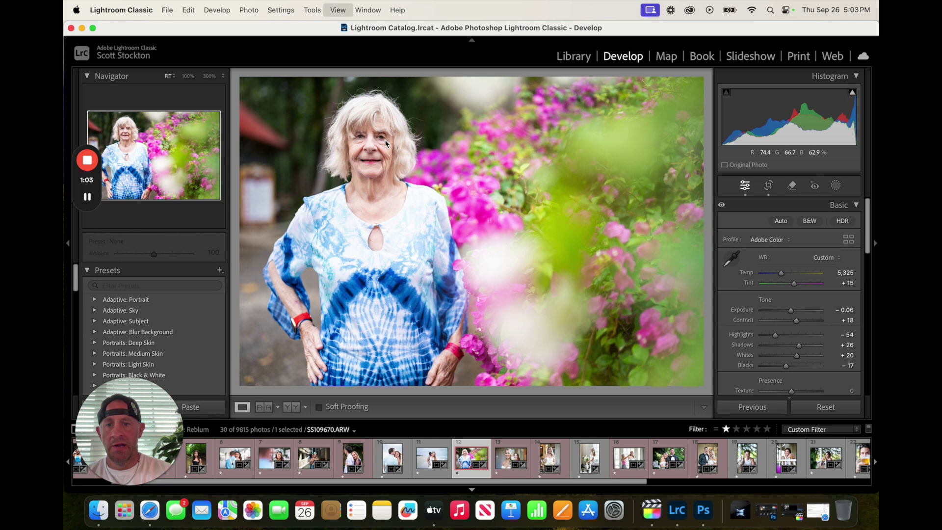
pyautogui.press('g')
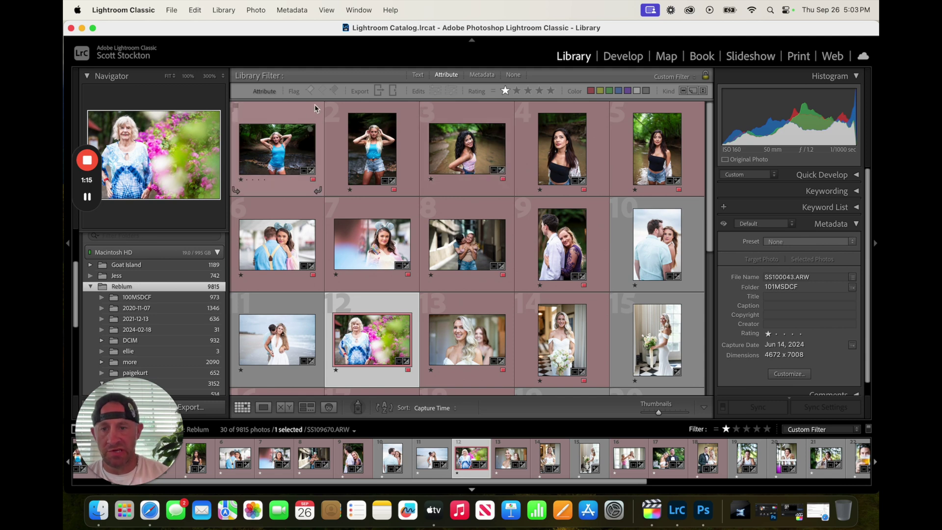
pyautogui.scroll(-5, 420, 206)
pyautogui.scroll(5, 420, 205)
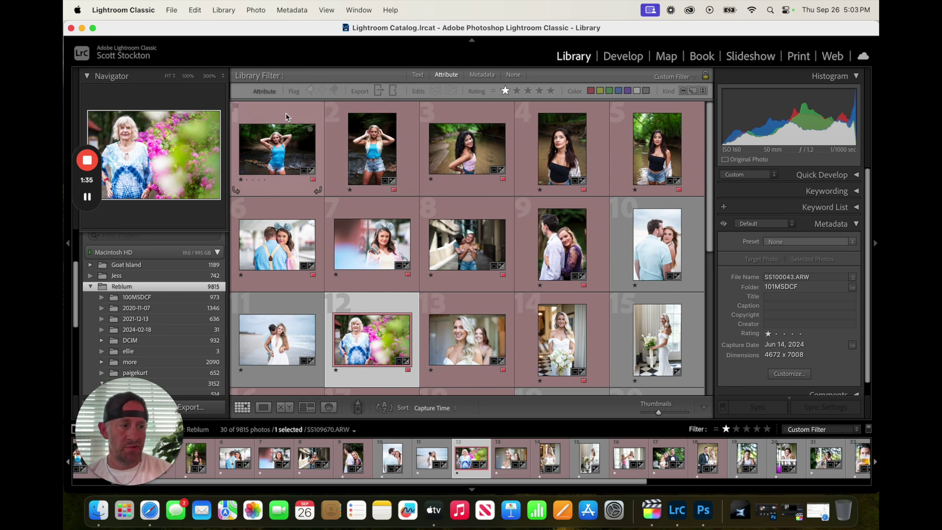
# Step: Launch Reblum from the Applications folder to view its start window, and close it to return to Lightroom Classic
pyautogui.moveTo(118, 478)
pyautogui.click(99, 510)
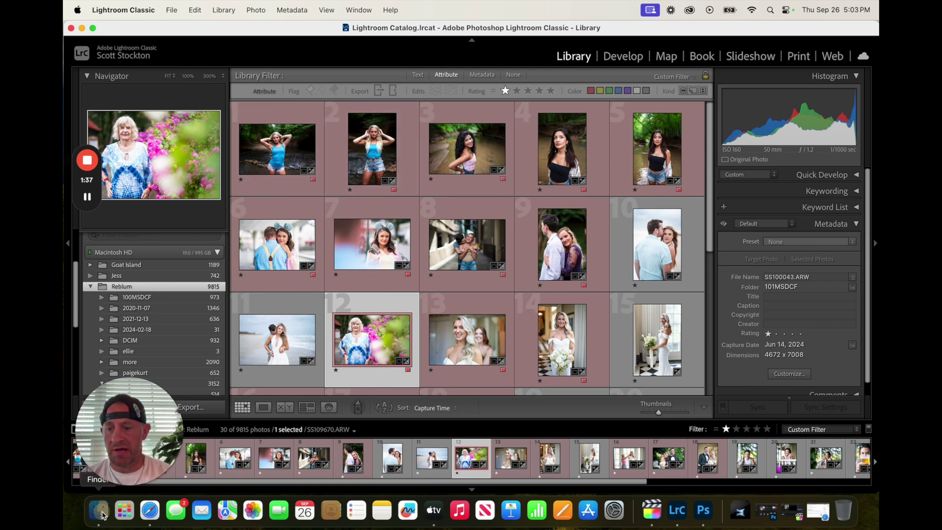
pyautogui.click(255, 125)
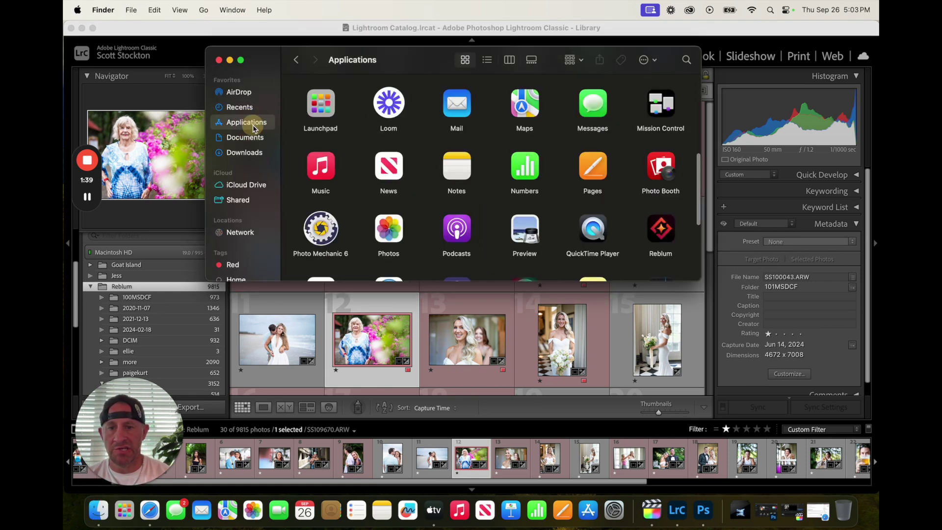
pyautogui.scroll(-3, 632, 181)
pyautogui.doubleClick(660, 156)
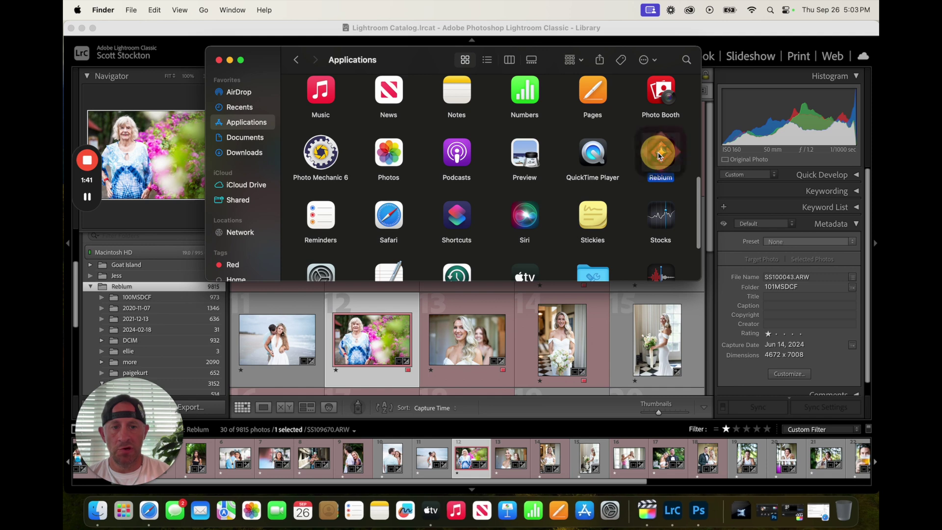
pyautogui.click(220, 64)
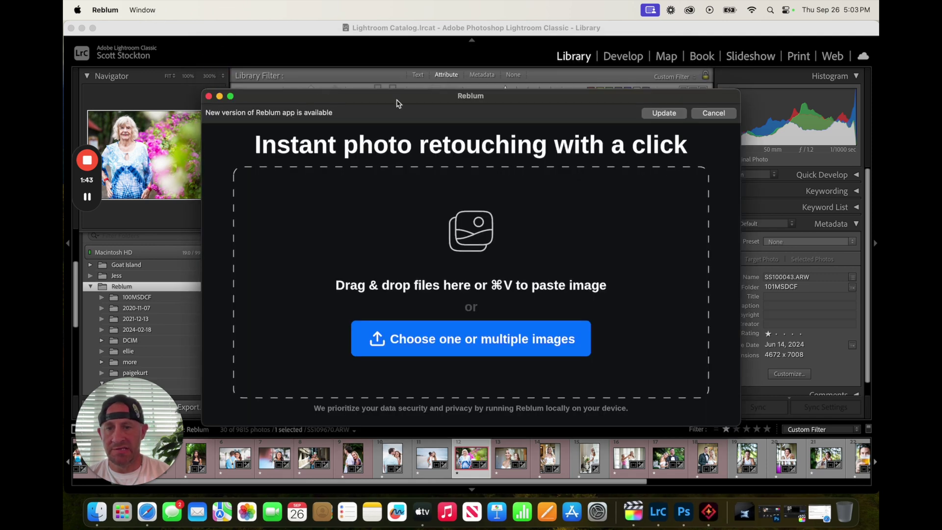
pyautogui.moveTo(426, 98); pyautogui.dragTo(390, 98)
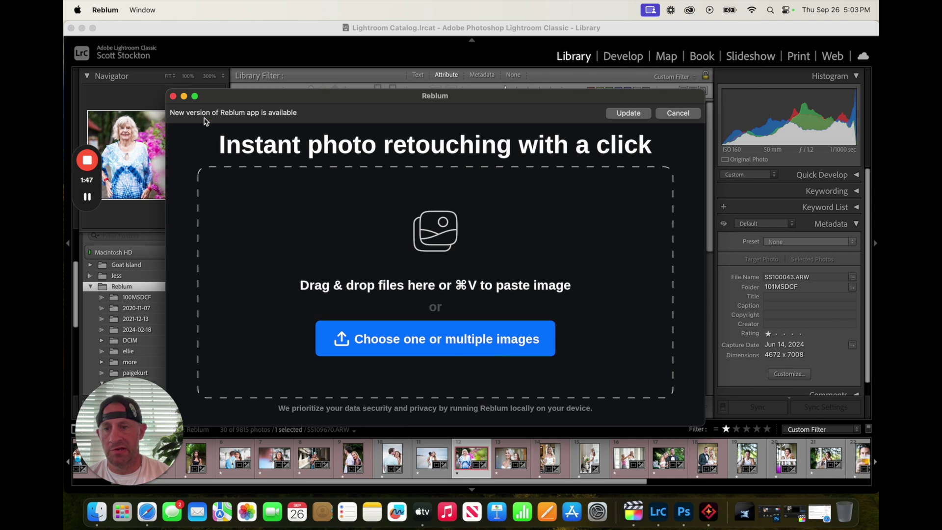
pyautogui.click(173, 96)
pyautogui.click(276, 32)
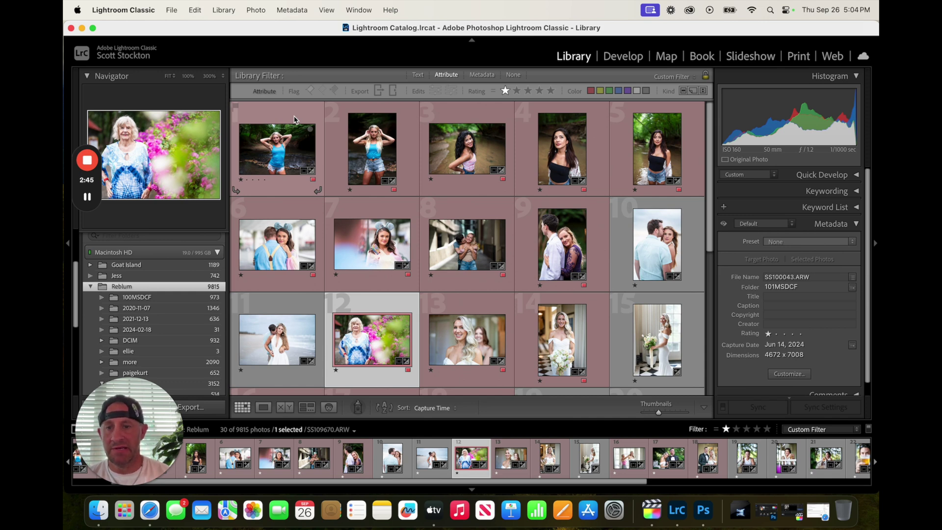
# Step: Inspect the skin in the first creek portrait at 100% in the Develop module and return to the Library grid
pyautogui.click(294, 119)
pyautogui.press('d')
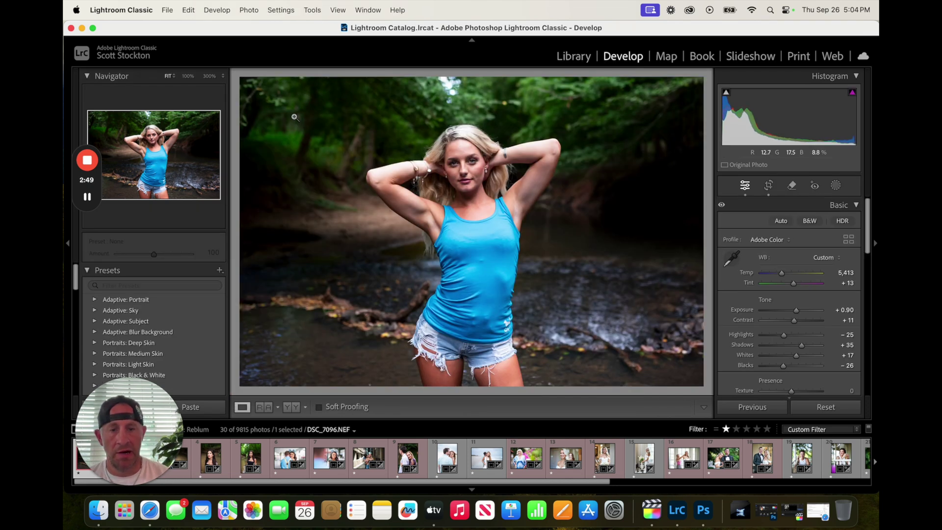
pyautogui.click(464, 160)
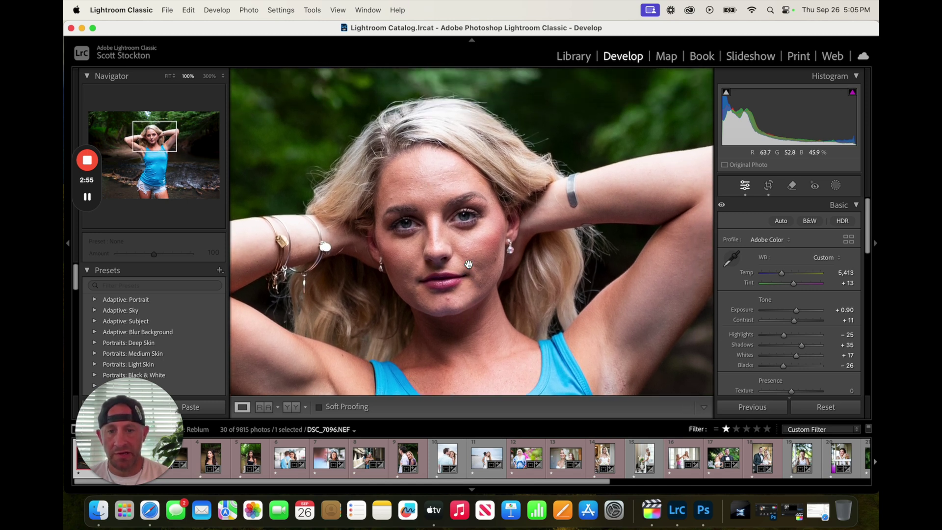
pyautogui.moveTo(468, 264); pyautogui.dragTo(478, 258)
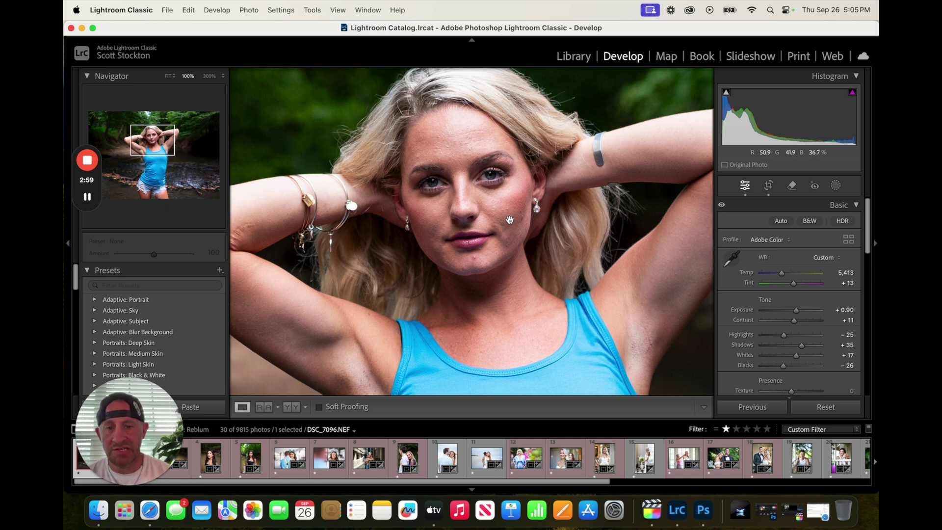
pyautogui.click(513, 187)
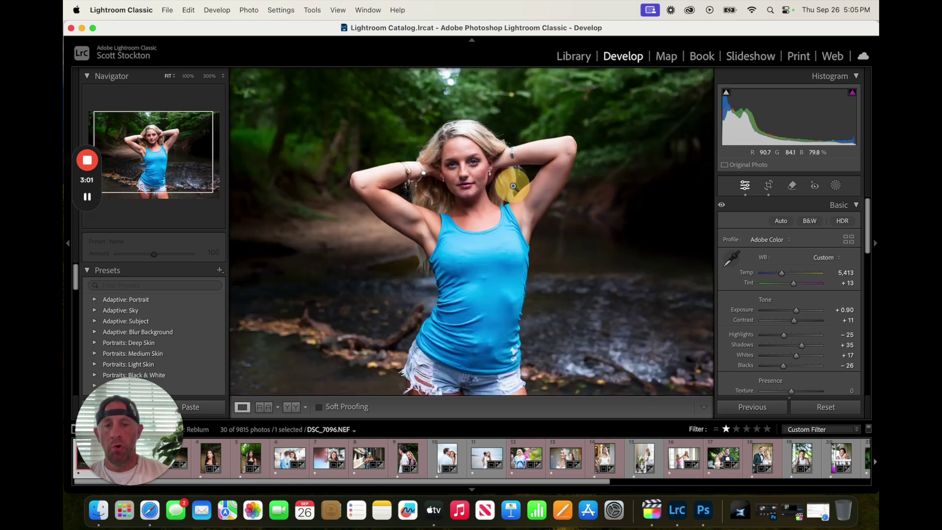
pyautogui.press('g')
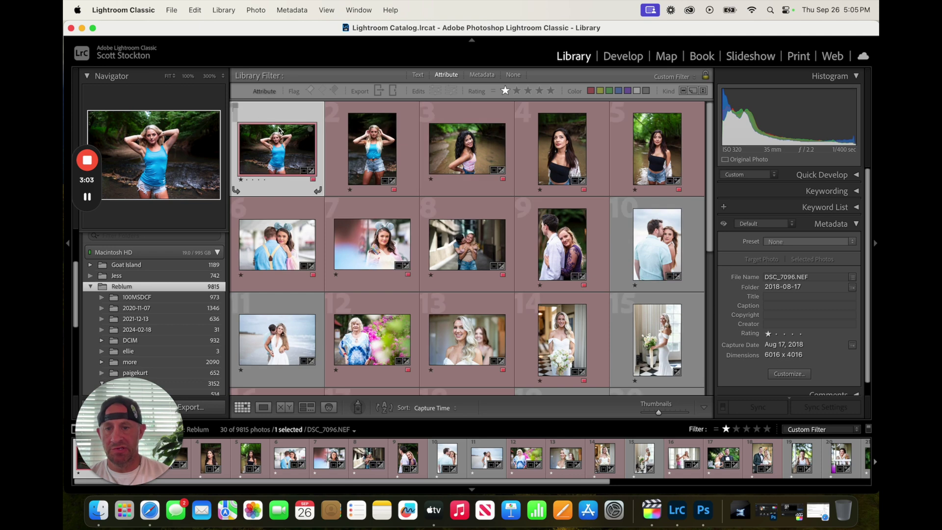
# Step: Send the first creek portrait to the Reblum external editor as a copy with Lightroom adjustments
pyautogui.rightClick(283, 116)
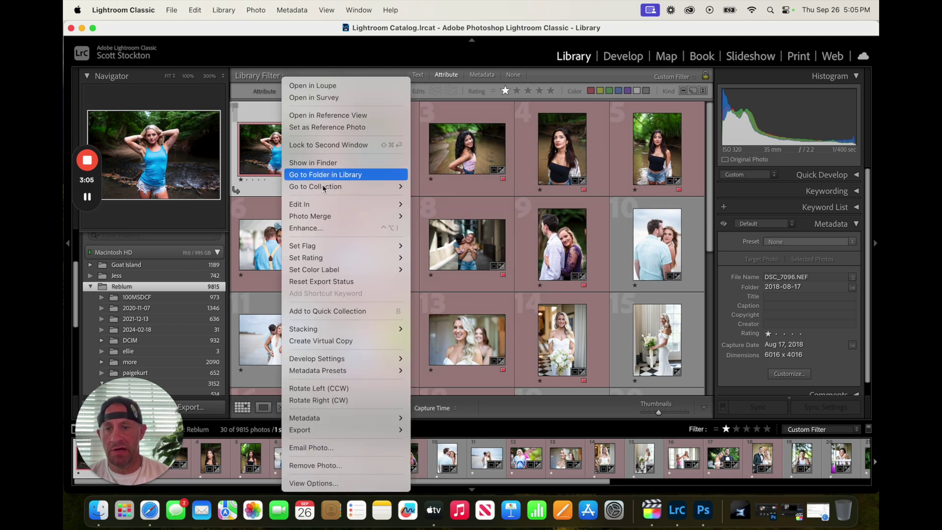
pyautogui.click(261, 120)
pyautogui.click(223, 10)
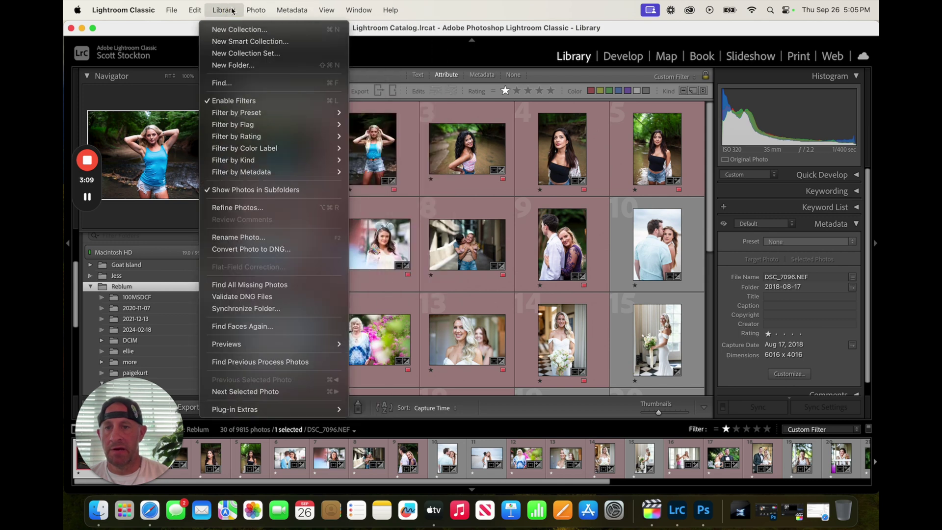
pyautogui.moveTo(197, 11)
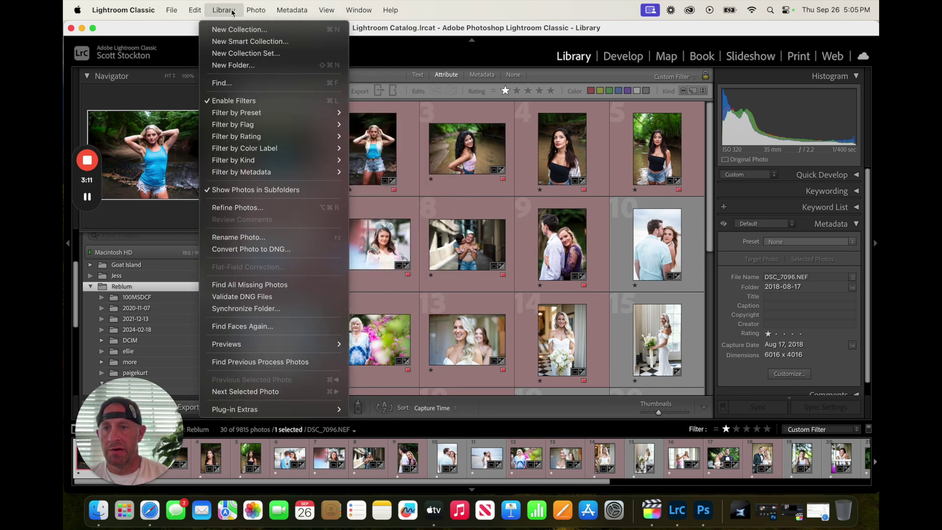
pyautogui.moveTo(257, 10)
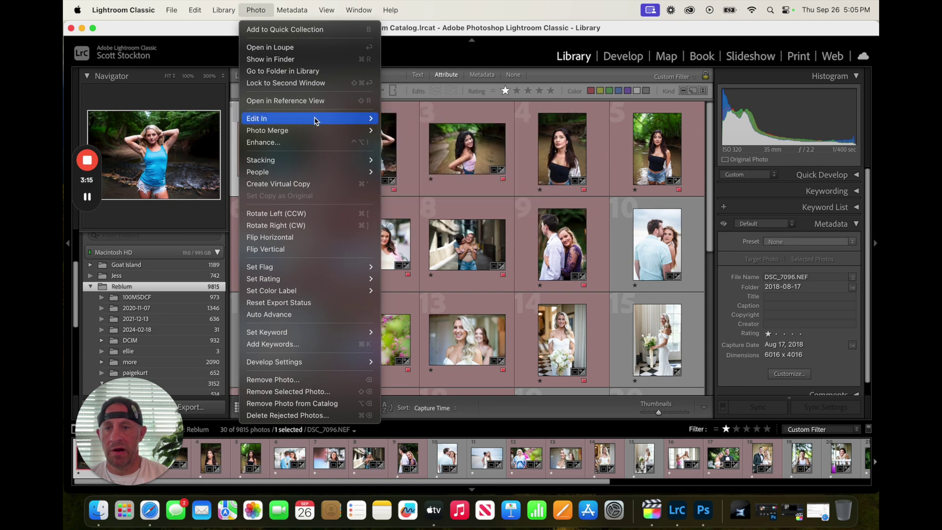
pyautogui.moveTo(316, 119)
pyautogui.click(412, 156)
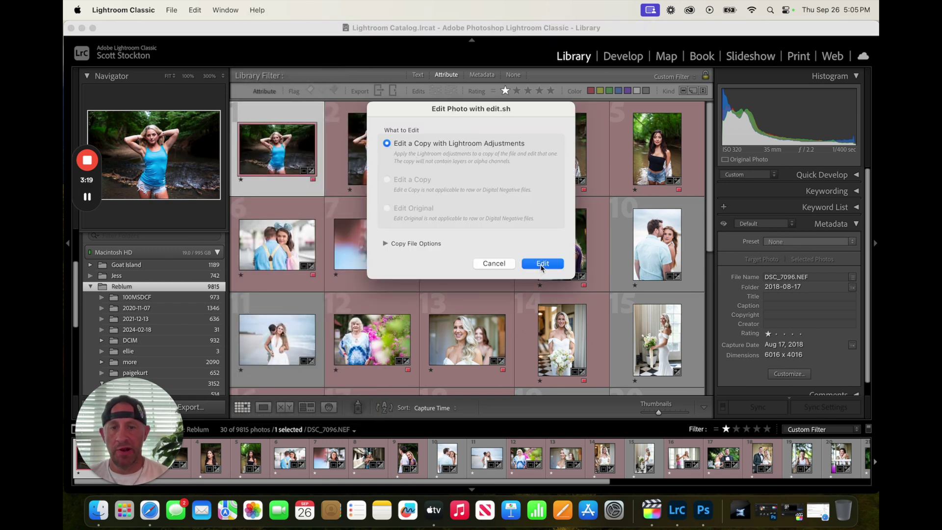
pyautogui.click(542, 265)
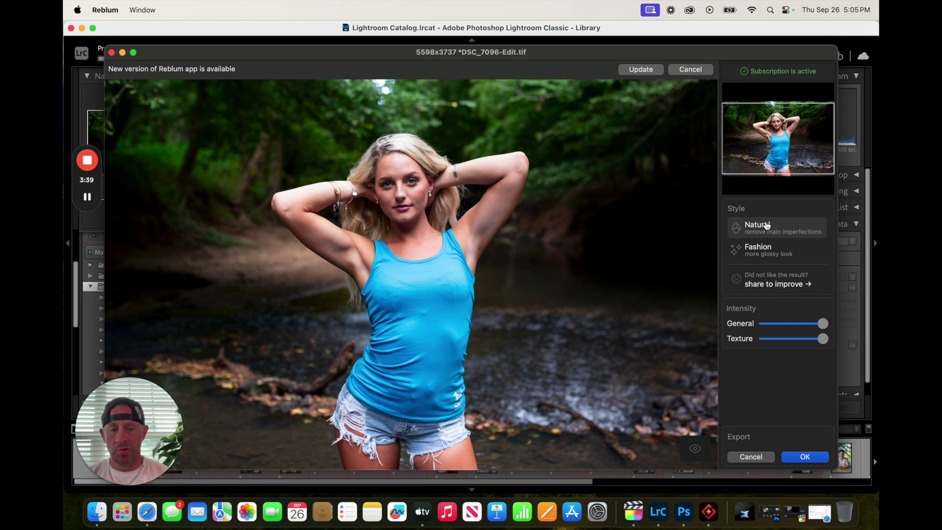
# Step: Try the Fashion and Natural retouching styles and compare the Natural result with the original photo
pyautogui.click(780, 253)
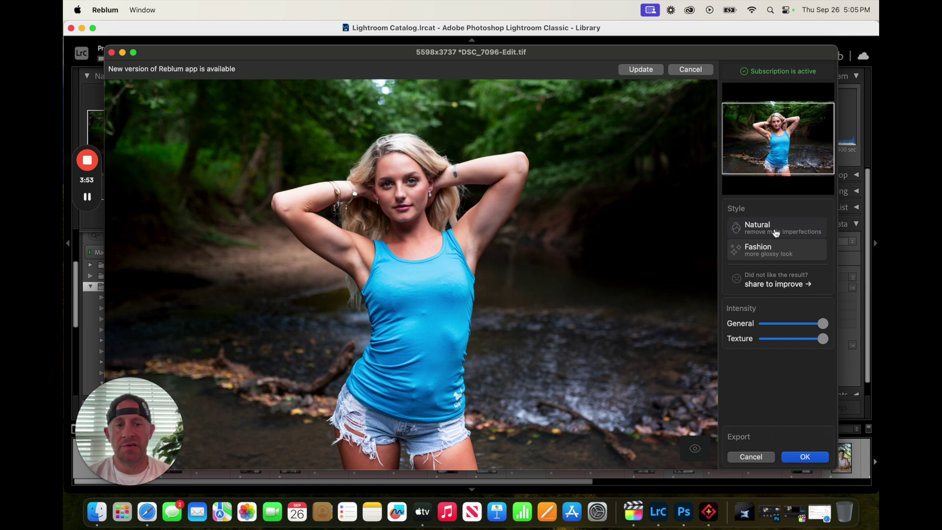
pyautogui.click(776, 233)
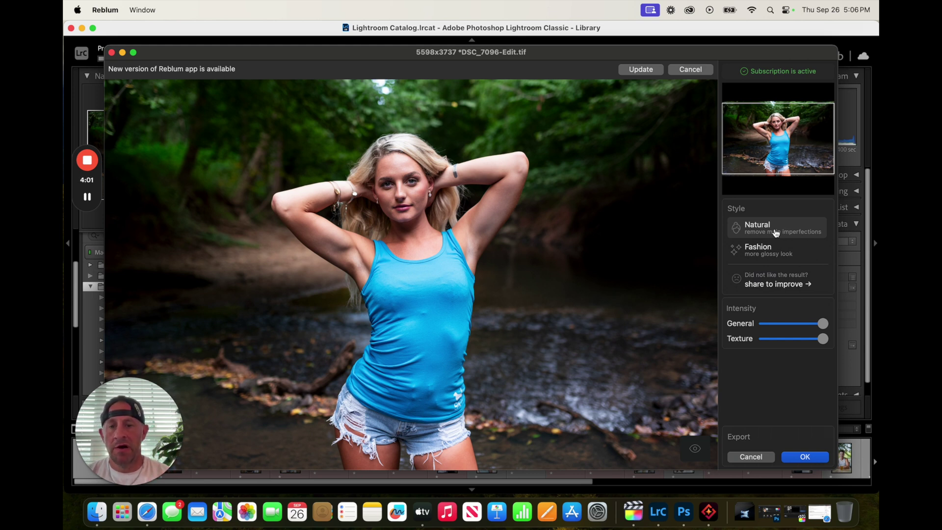
pyautogui.click(698, 449)
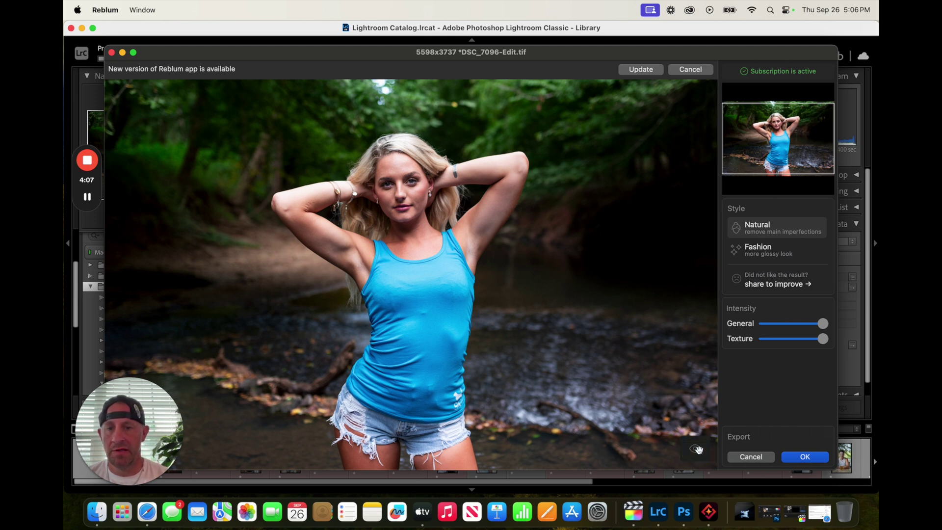
pyautogui.click(698, 448)
pyautogui.click(698, 449)
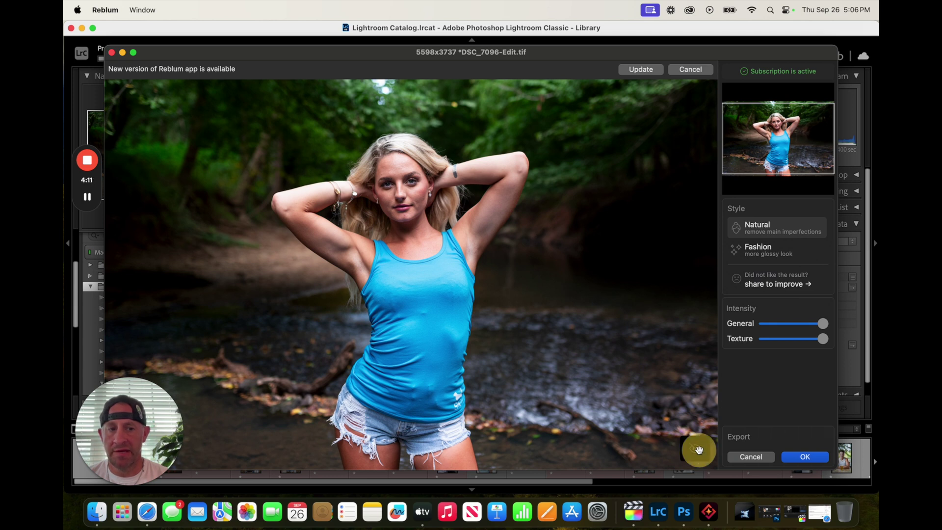
pyautogui.click(698, 449)
pyautogui.click(698, 449)
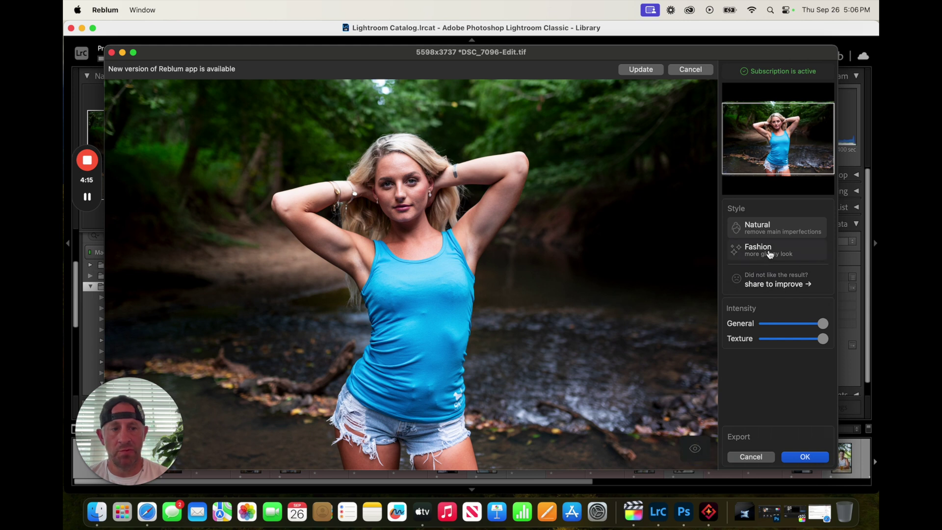
# Step: Retouch the portrait with the Fashion style, check it against the original, and export it back to Lightroom Classic
pyautogui.click(769, 254)
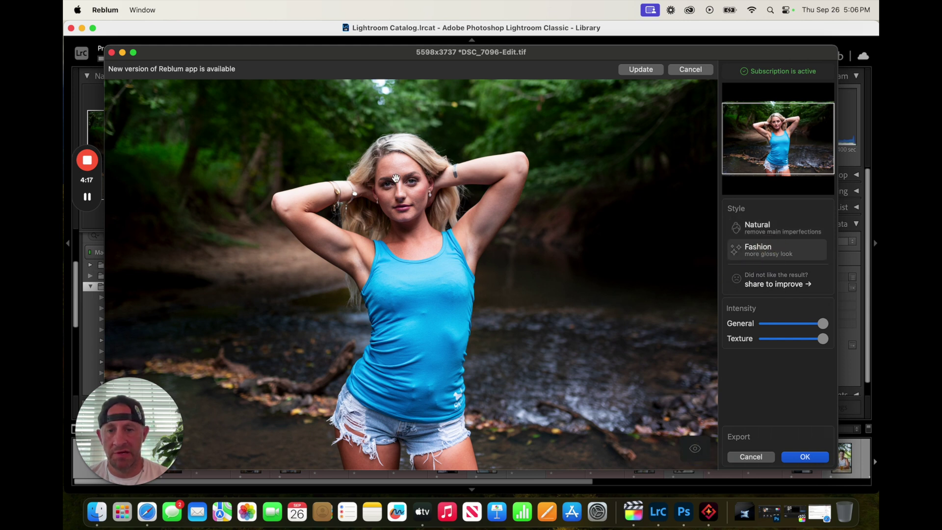
pyautogui.click(693, 449)
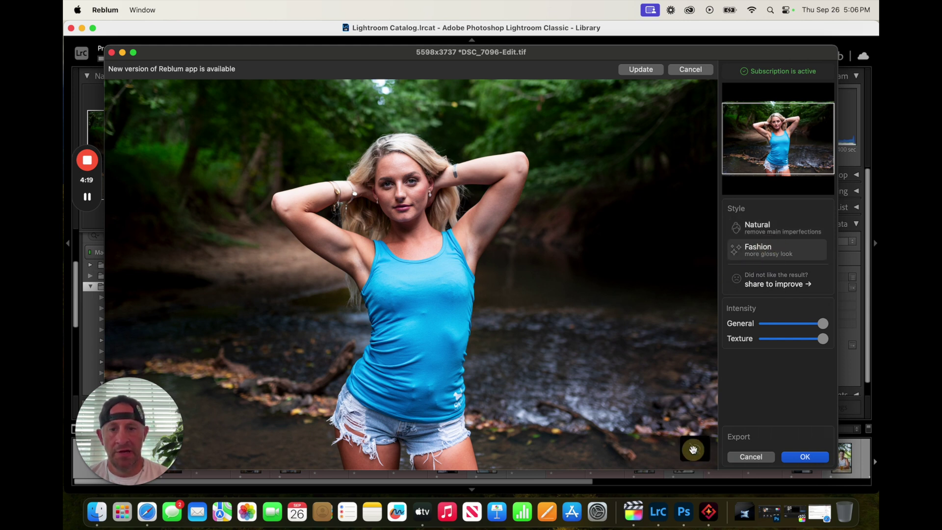
pyautogui.click(693, 450)
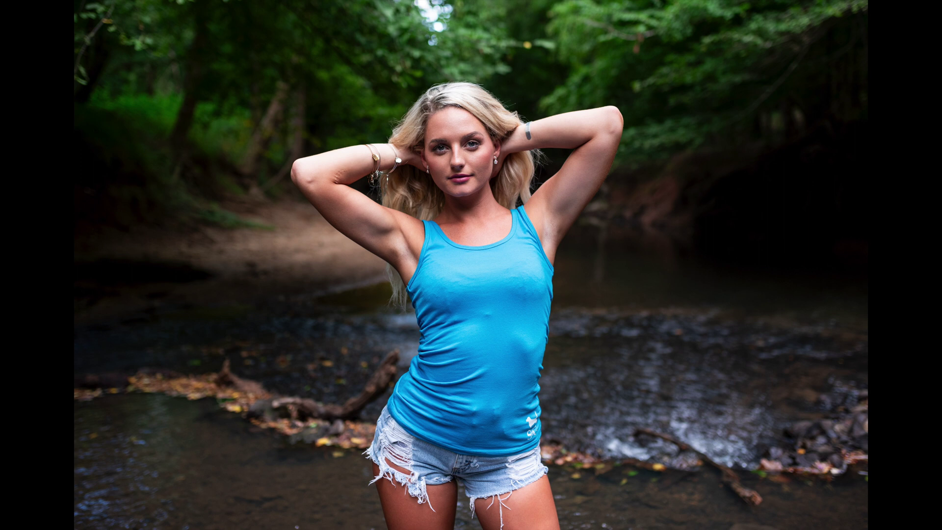
pyautogui.click(804, 456)
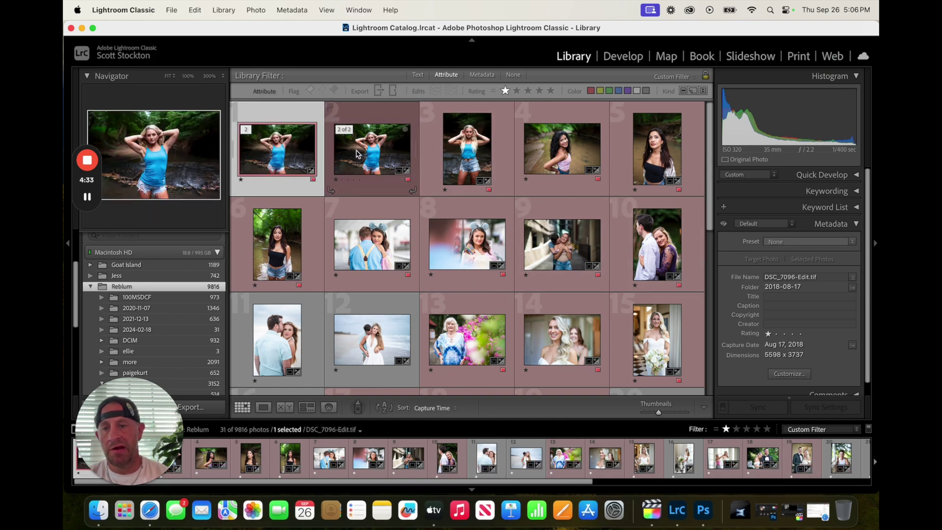
# Step: Compare the face in the retouched first creek portrait with the original NEF at 100% in the Develop module
pyautogui.click(277, 111)
pyautogui.press('d')
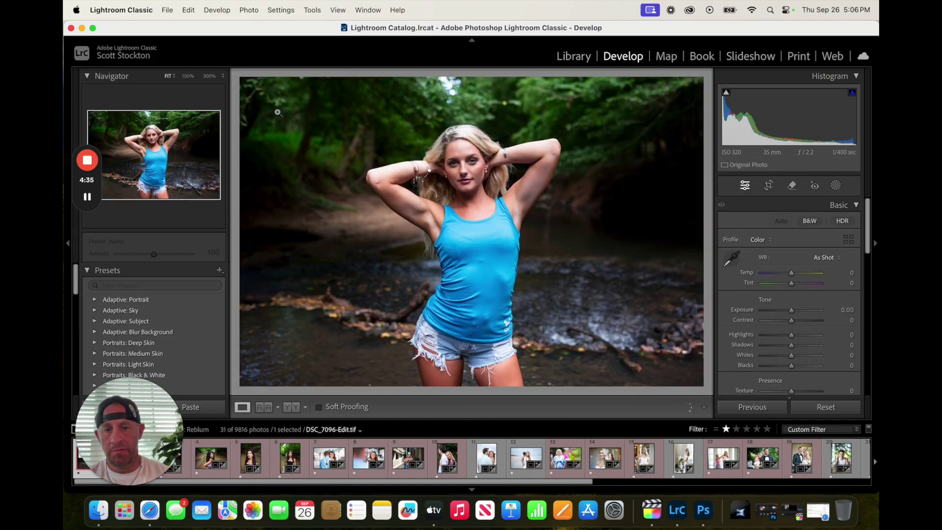
pyautogui.click(469, 160)
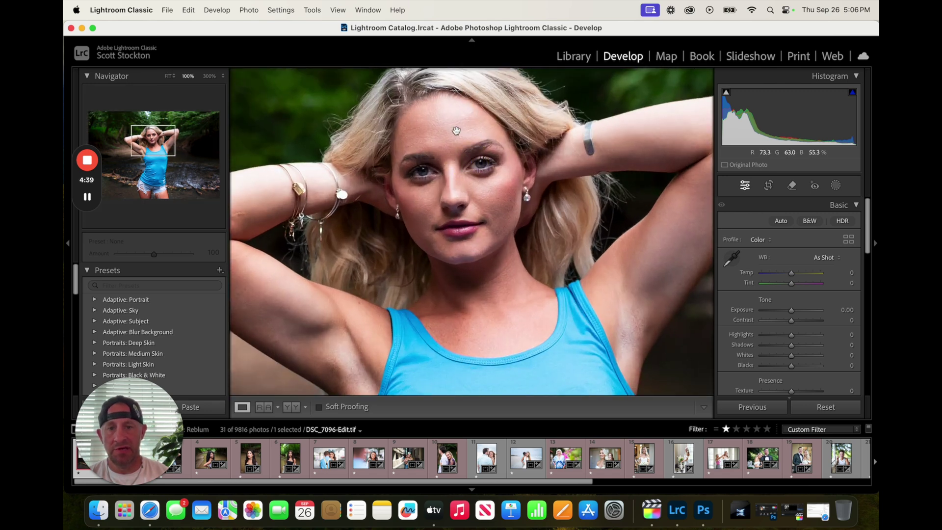
pyautogui.moveTo(490, 194)
pyautogui.mouseDown()
pyautogui.moveTo(511, 194)
pyautogui.moveTo(502, 197)
pyautogui.mouseUp()
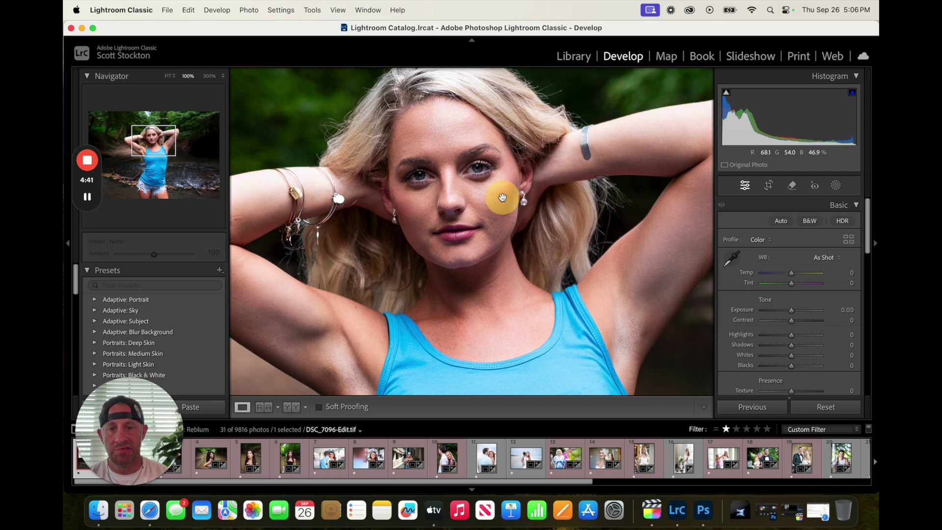
pyautogui.moveTo(557, 153); pyautogui.dragTo(563, 154)
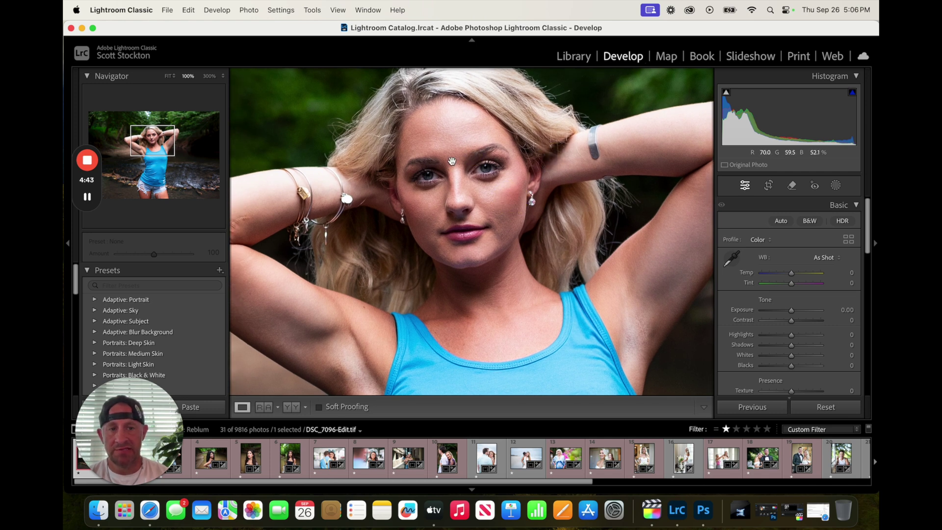
pyautogui.press('Left')
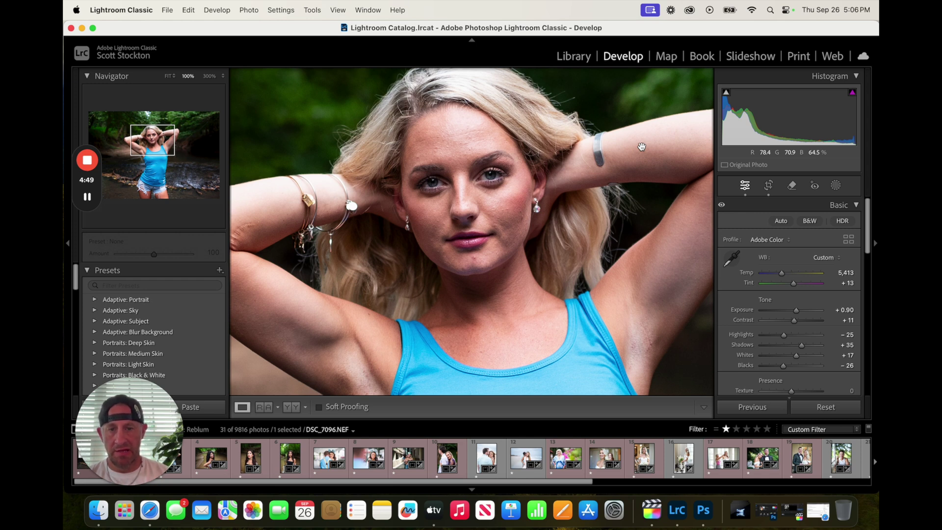
pyautogui.press('Right')
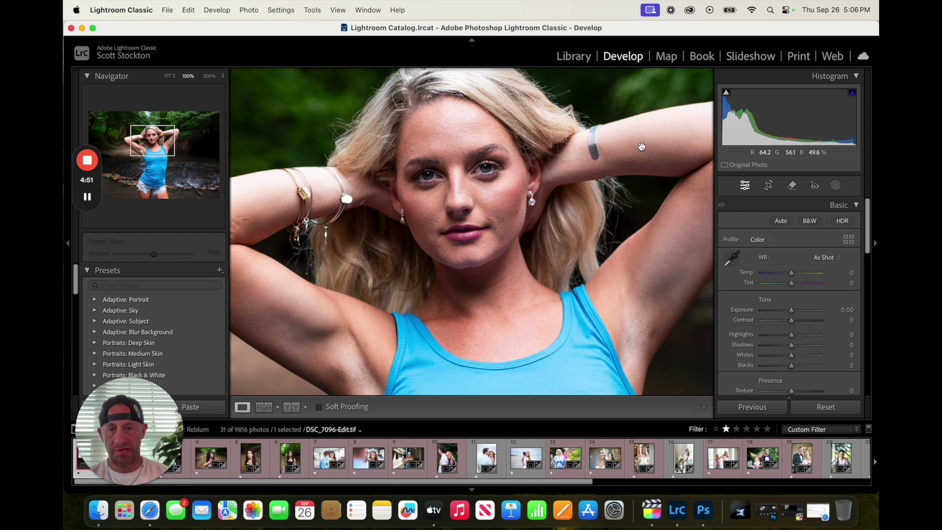
pyautogui.press('Left')
pyautogui.press('Right')
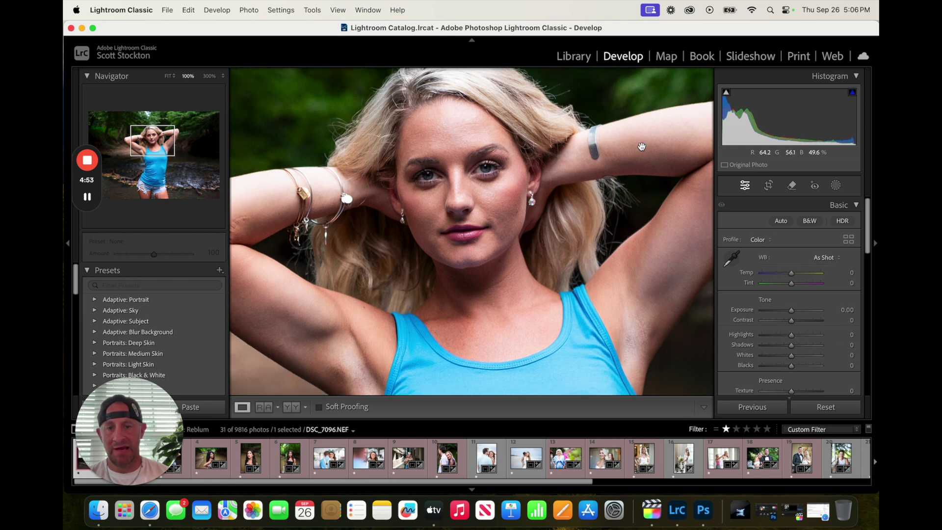
pyautogui.press('Left')
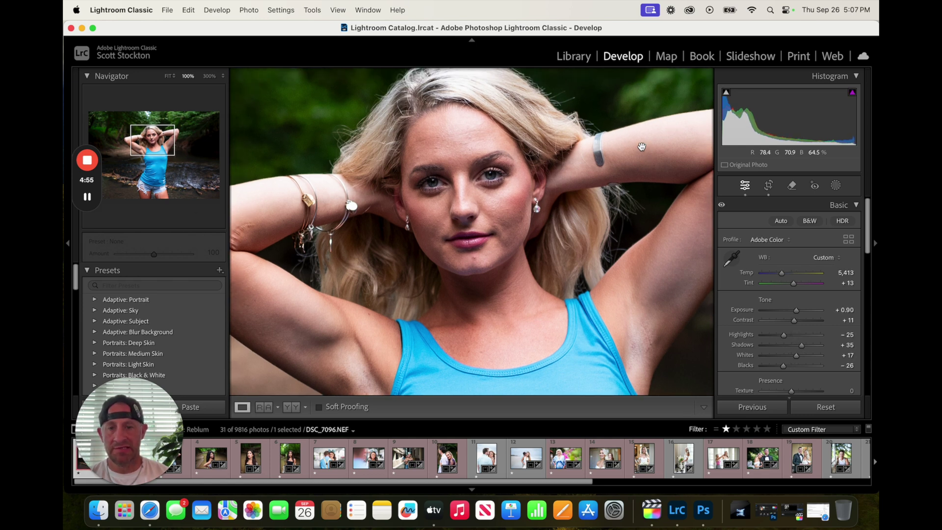
pyautogui.press('Right')
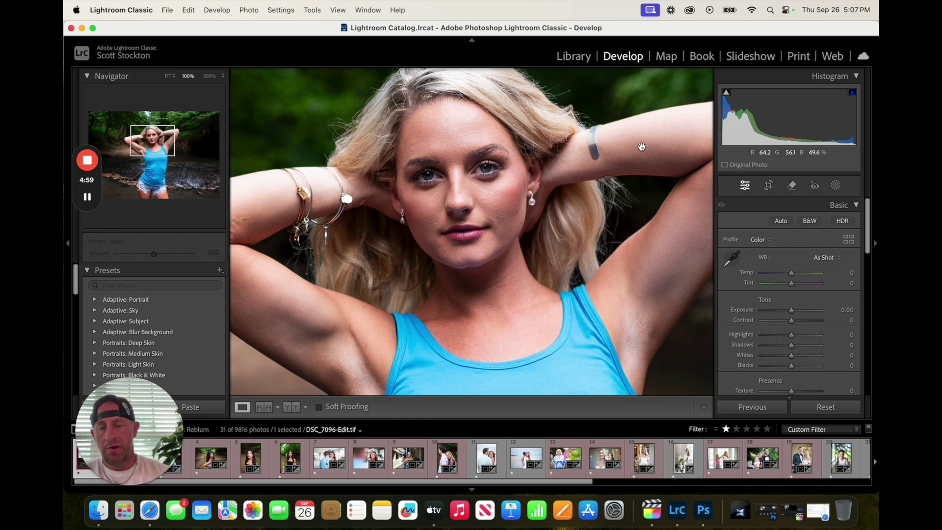
pyautogui.press('Left')
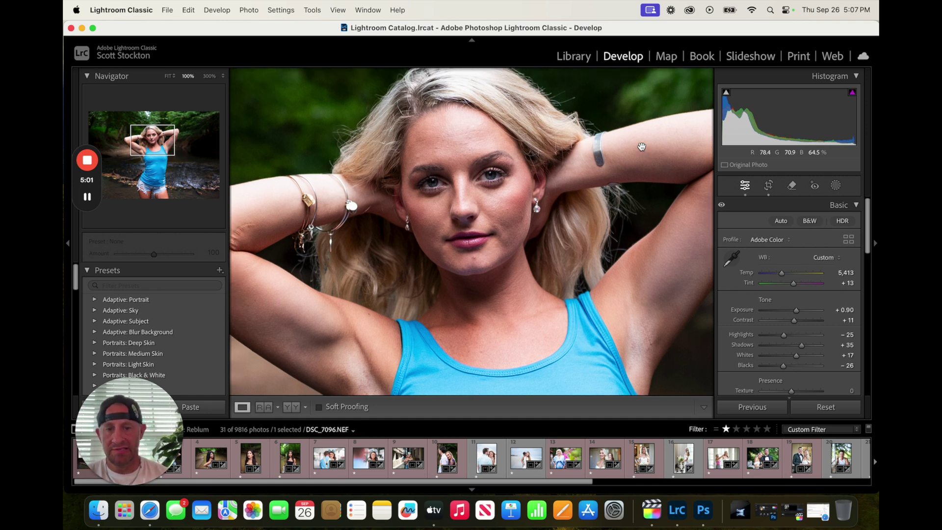
pyautogui.press('Right')
# Step: Compare the retouched and original creek portraits at full frame, examine the legs at 100%, and return to the Library grid
pyautogui.click(463, 164)
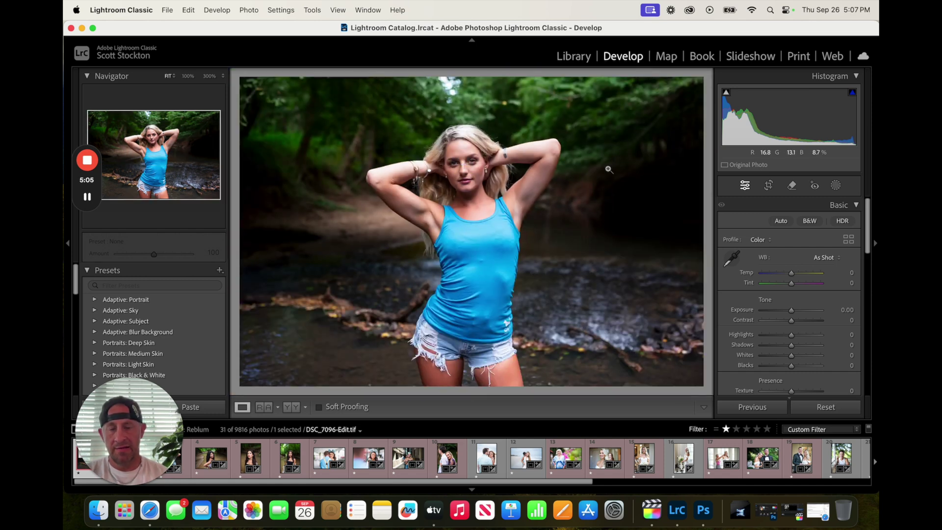
pyautogui.press('Left')
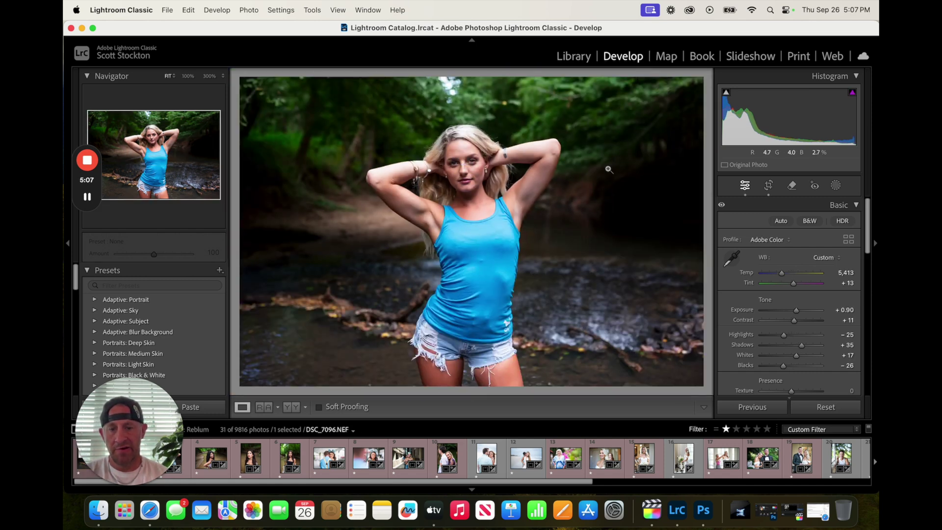
pyautogui.press('Right')
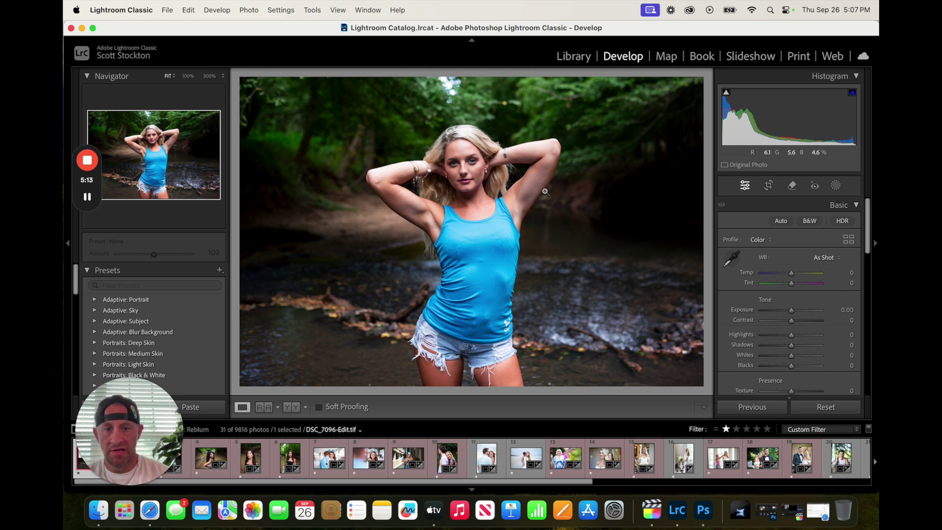
pyautogui.click(504, 376)
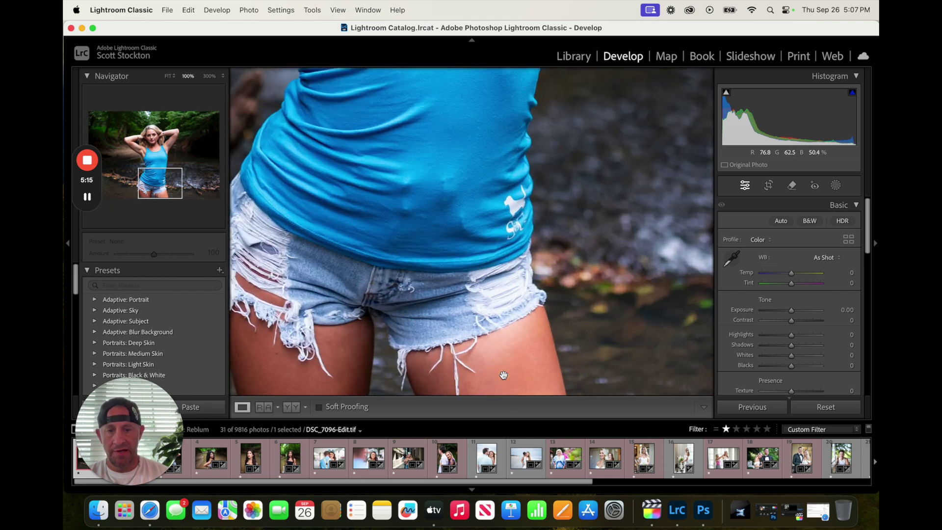
pyautogui.scroll(-3, 503, 376)
pyautogui.press('Left')
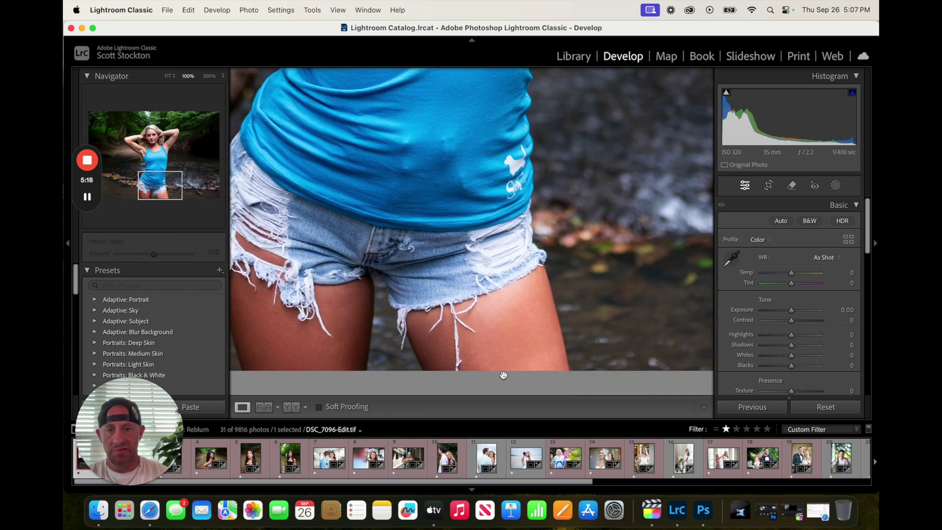
pyautogui.press('z')
pyautogui.press('g')
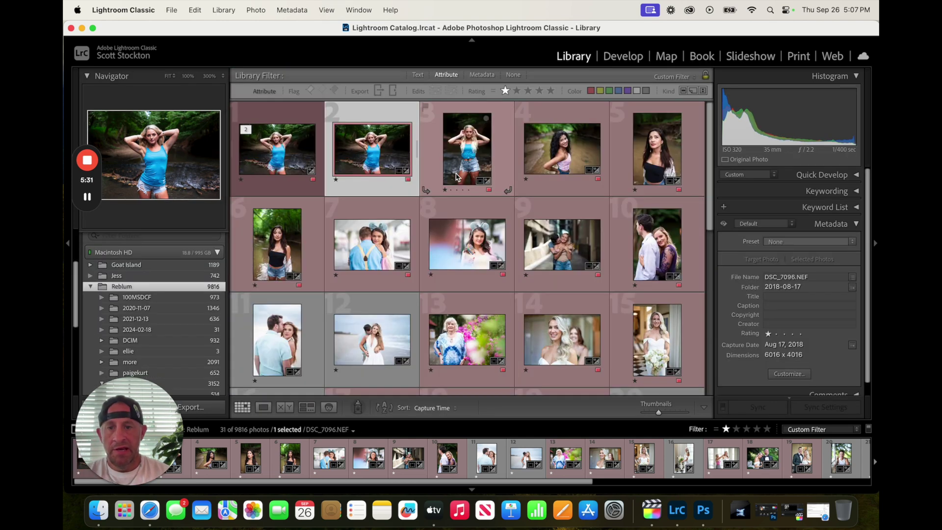
# Step: Open the curly-haired woman's creek portrait in the Develop module and set its Tint to +15
pyautogui.click(276, 118)
pyautogui.click(389, 131)
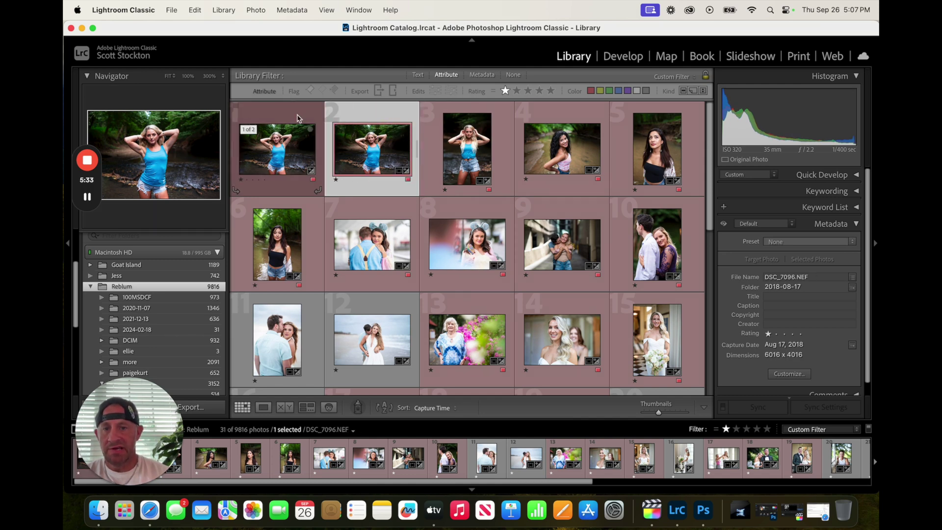
pyautogui.click(241, 114)
pyautogui.click(566, 112)
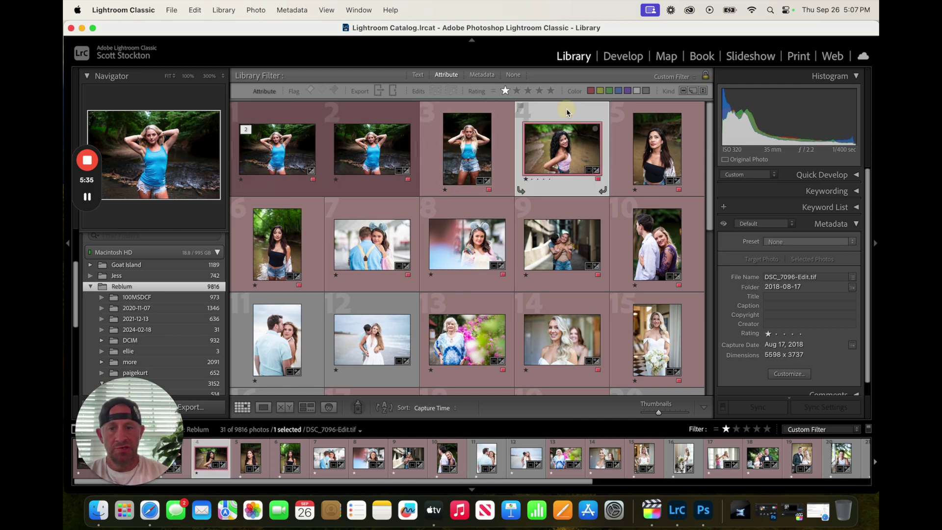
pyautogui.press('d')
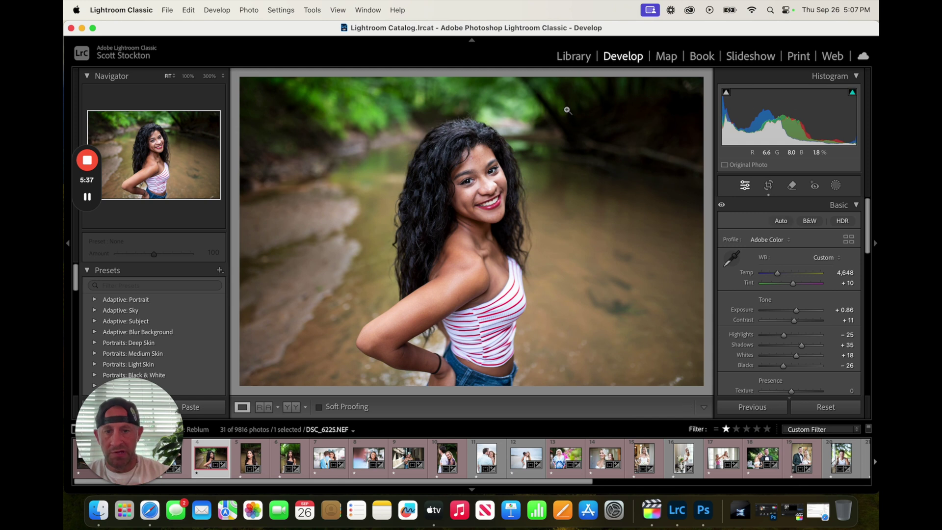
pyautogui.moveTo(837, 282); pyautogui.dragTo(841, 284)
# Step: Inspect the skin at 100% in the curly-haired woman's portrait and in the following black-top portrait, and return to the Library grid
pyautogui.click(478, 180)
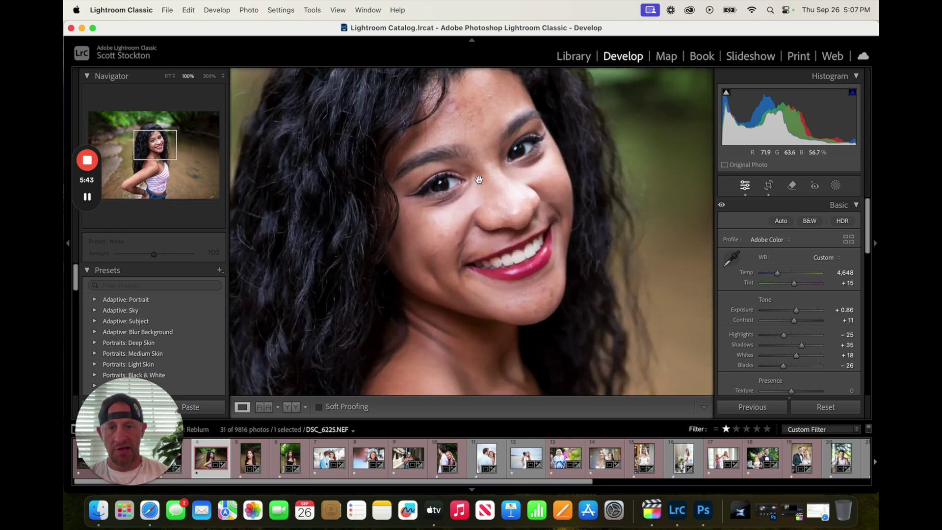
pyautogui.scroll(10, 478, 179)
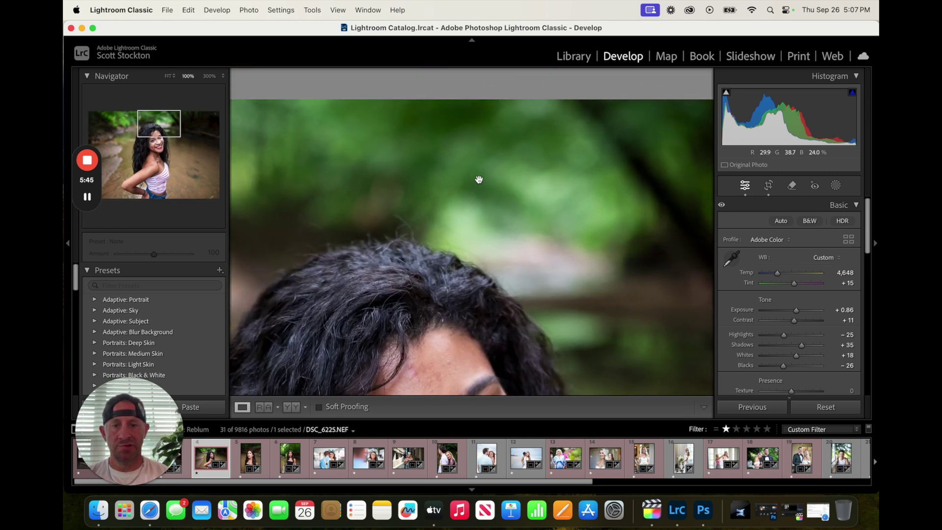
pyautogui.hscroll(-6, 478, 180)
pyautogui.scroll(-2, 479, 180)
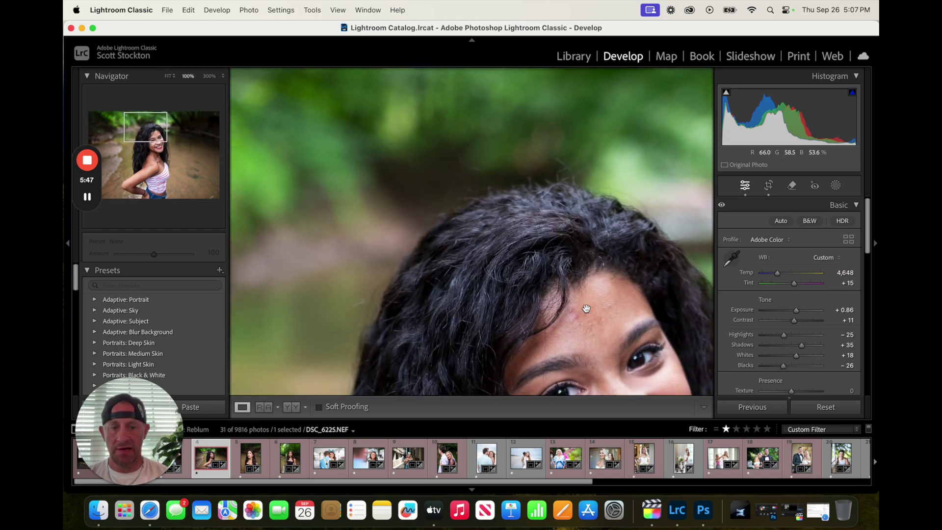
pyautogui.scroll(-4, 586, 308)
pyautogui.click(586, 308)
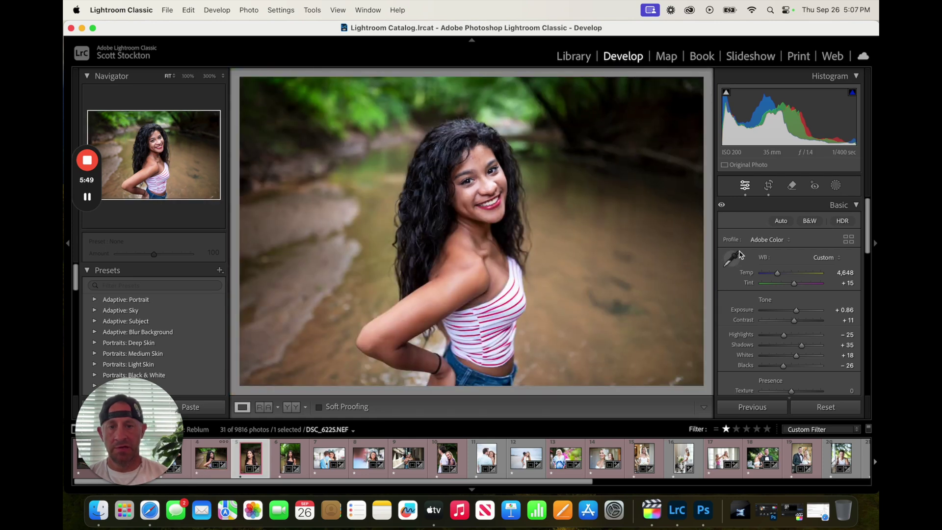
pyautogui.click(458, 178)
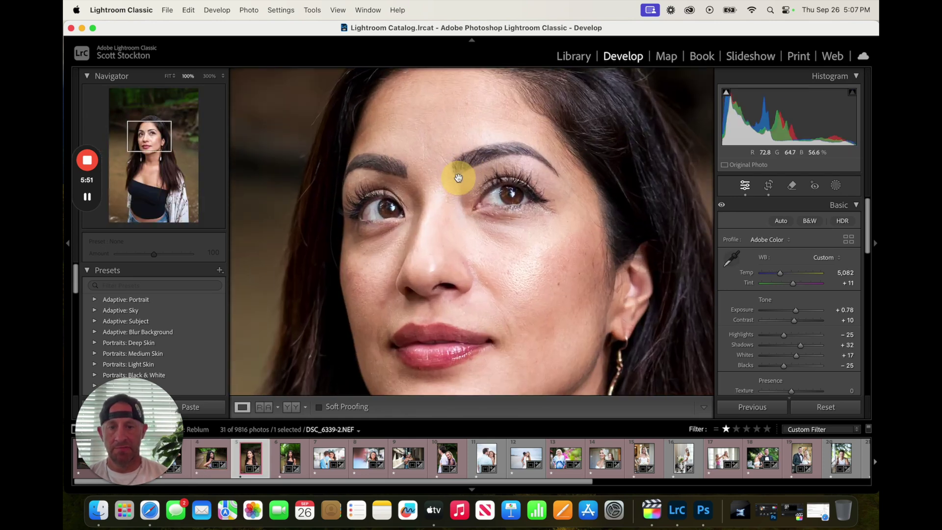
pyautogui.scroll(-3, 458, 178)
pyautogui.scroll(4, 458, 177)
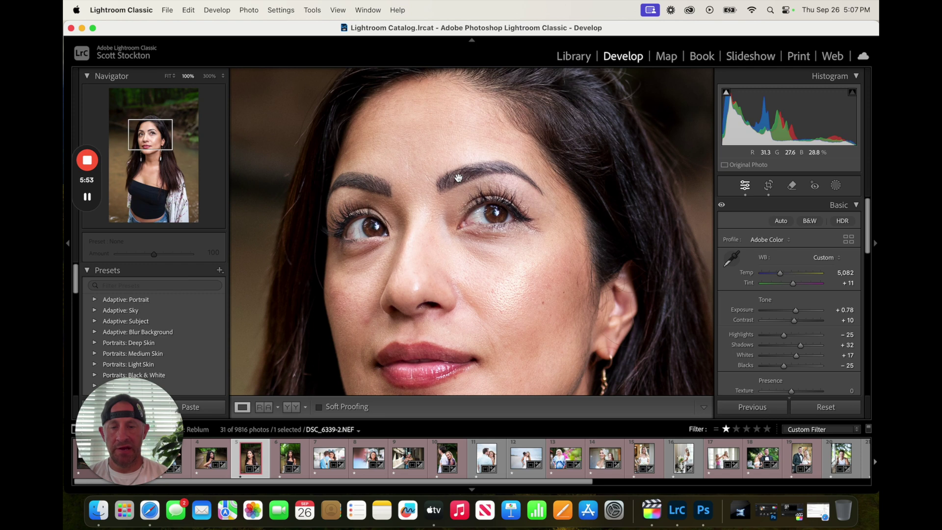
pyautogui.click(468, 214)
pyautogui.press('g')
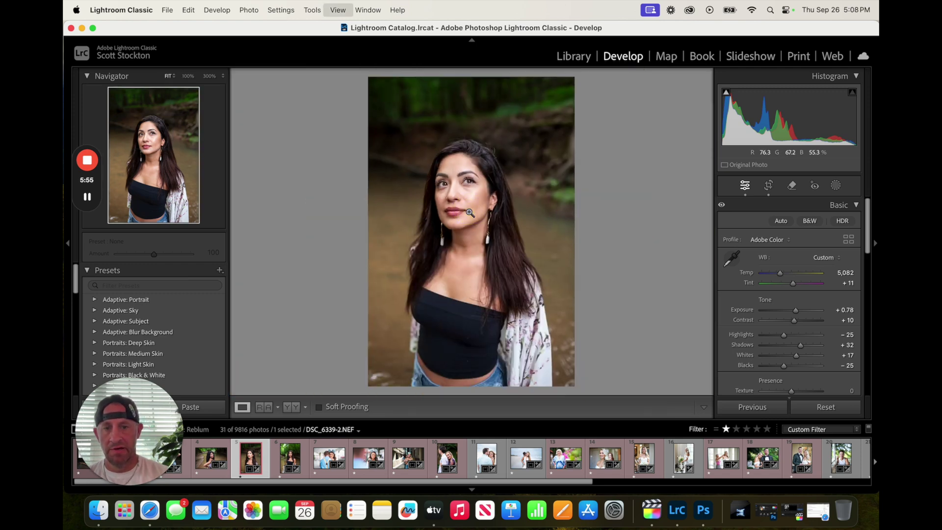
# Step: Send the curly-haired woman's portrait to the Reblum external editor as a copy with Lightroom adjustments
pyautogui.press('Left')
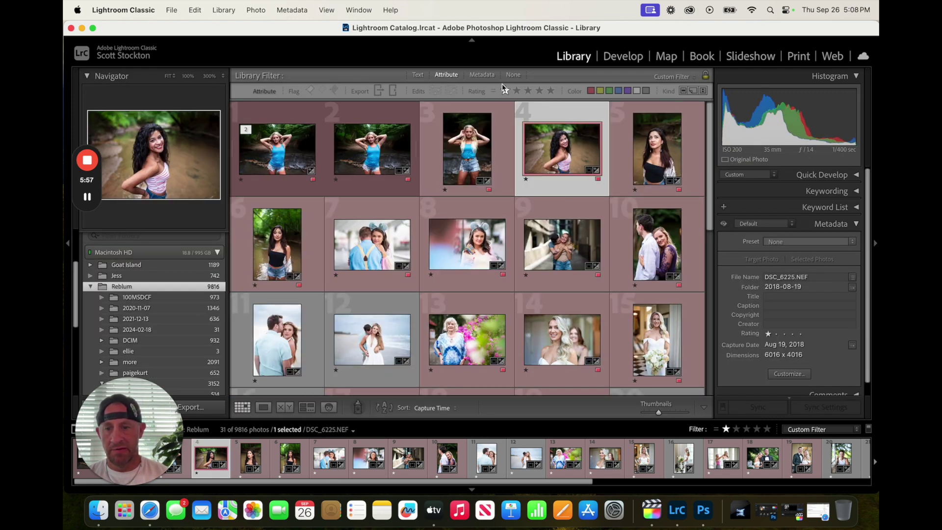
pyautogui.rightClick(568, 120)
pyautogui.moveTo(606, 208)
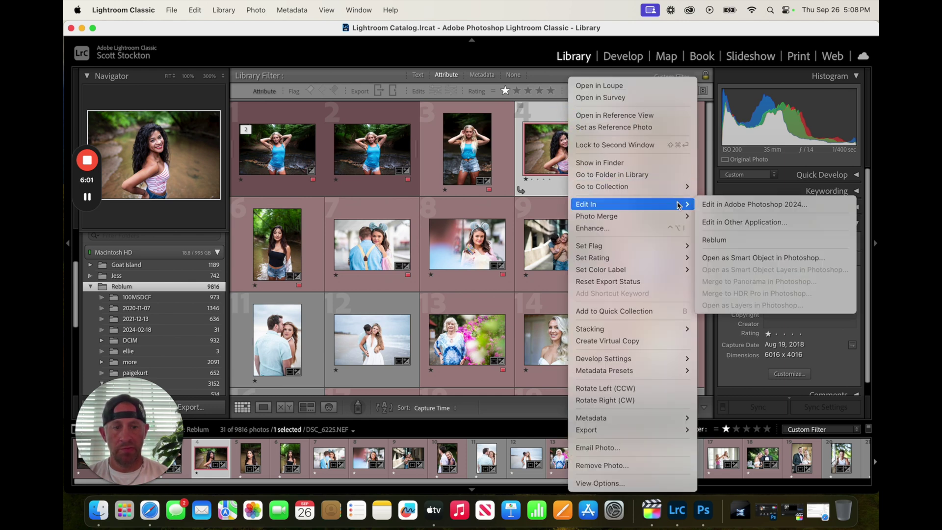
pyautogui.click(717, 240)
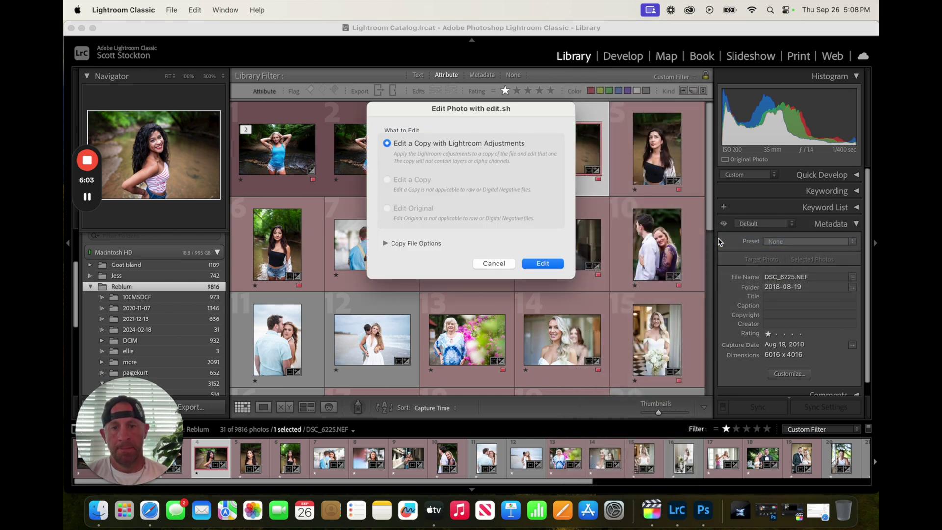
pyautogui.click(537, 267)
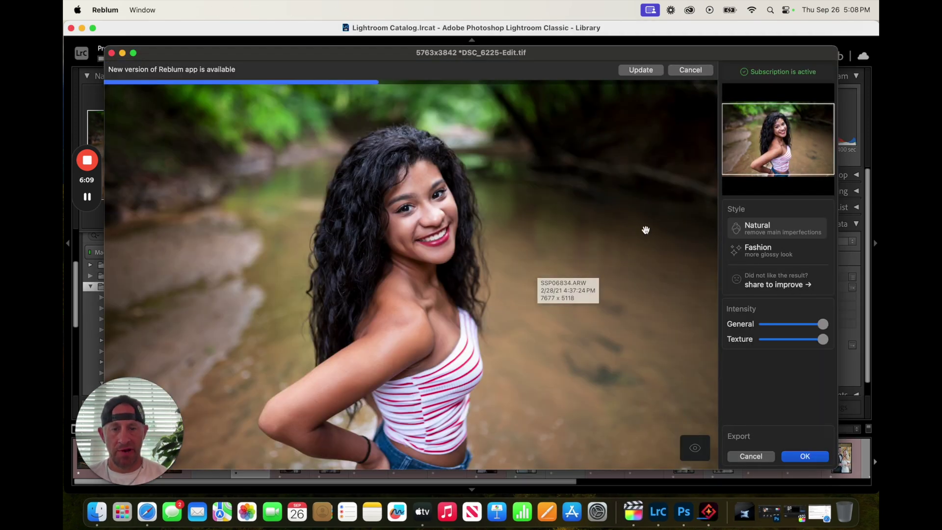
# Step: Compare the Natural style retouch of the curly-haired woman's portrait with the original photo
pyautogui.moveTo(523, 53); pyautogui.dragTo(527, 40)
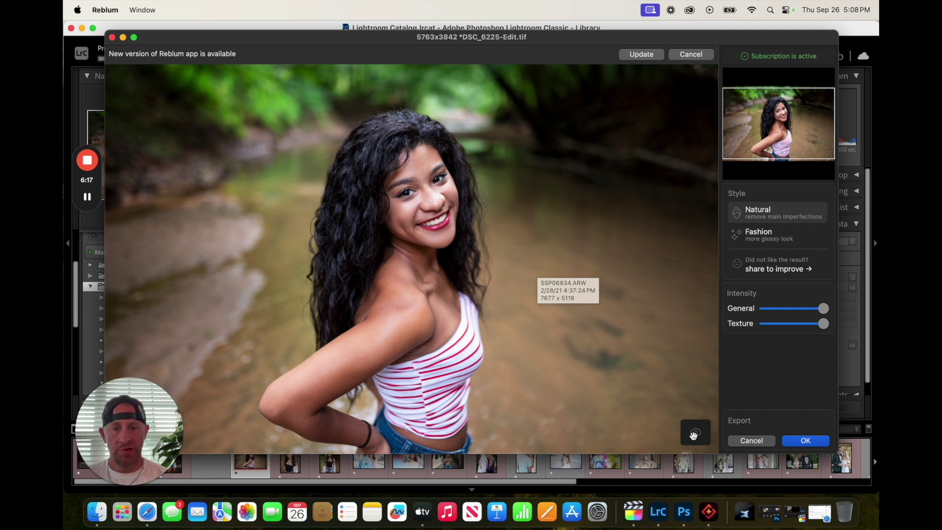
pyautogui.click(693, 435)
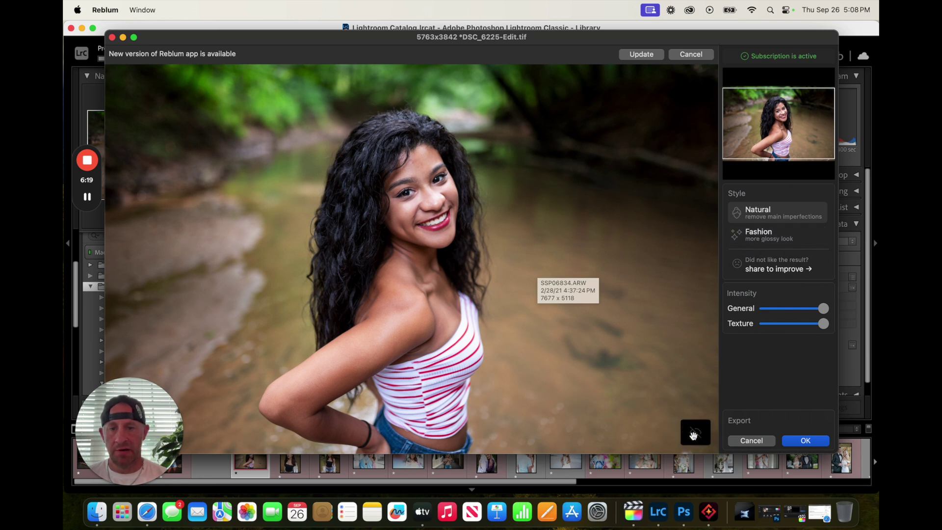
pyautogui.click(693, 435)
# Step: Try the Fashion style on the portrait and export it with the Natural style back to Lightroom Classic
pyautogui.click(777, 236)
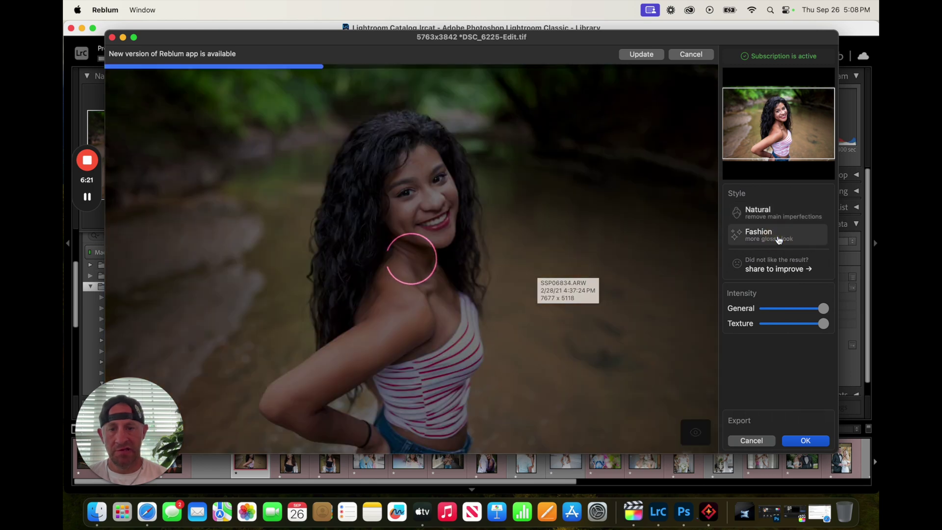
pyautogui.click(695, 432)
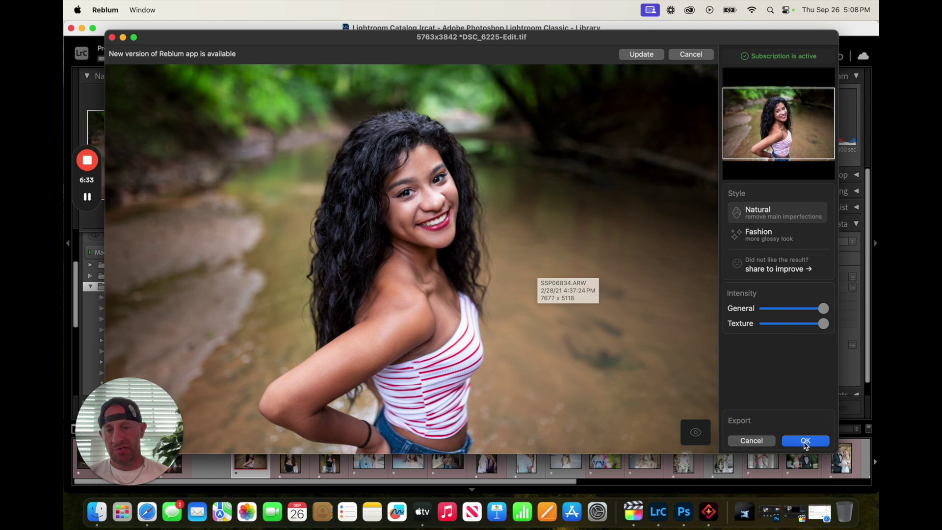
pyautogui.click(805, 441)
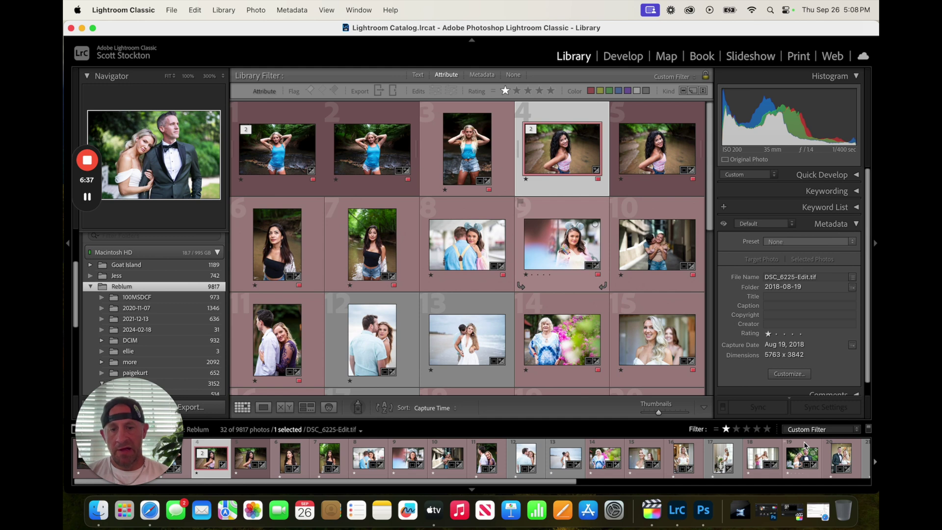
# Step: Open the portrait of the tattooed woman seated behind her beer in Develop and inspect her facial skin at 100%
pyautogui.scroll(-5, 663, 307)
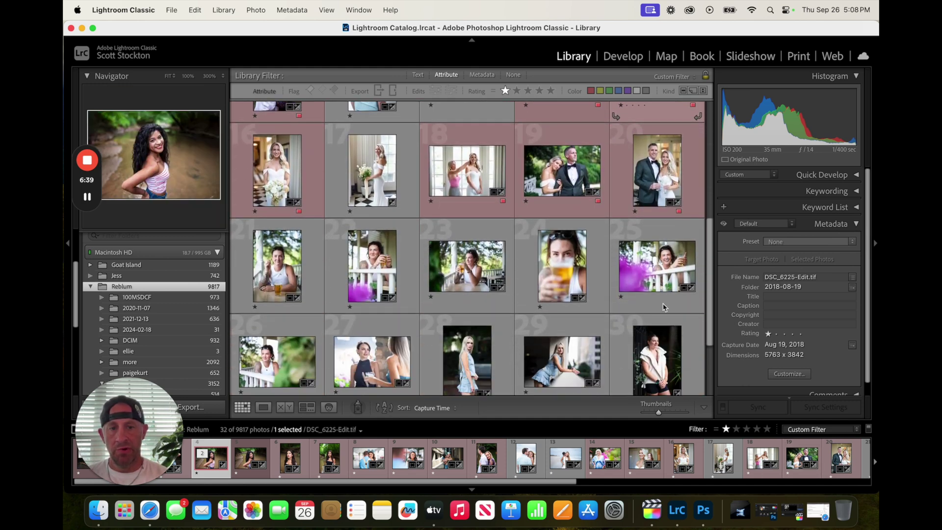
pyautogui.scroll(2, 663, 307)
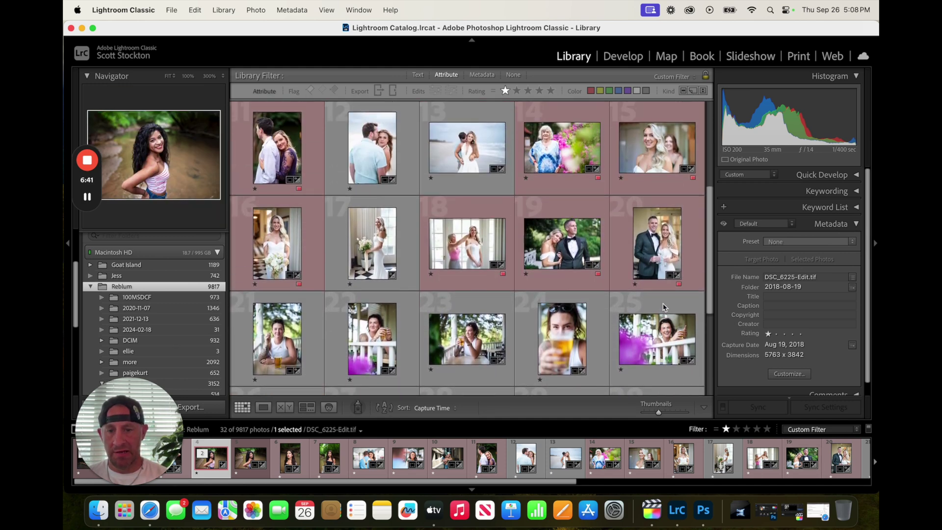
pyautogui.scroll(-3, 663, 307)
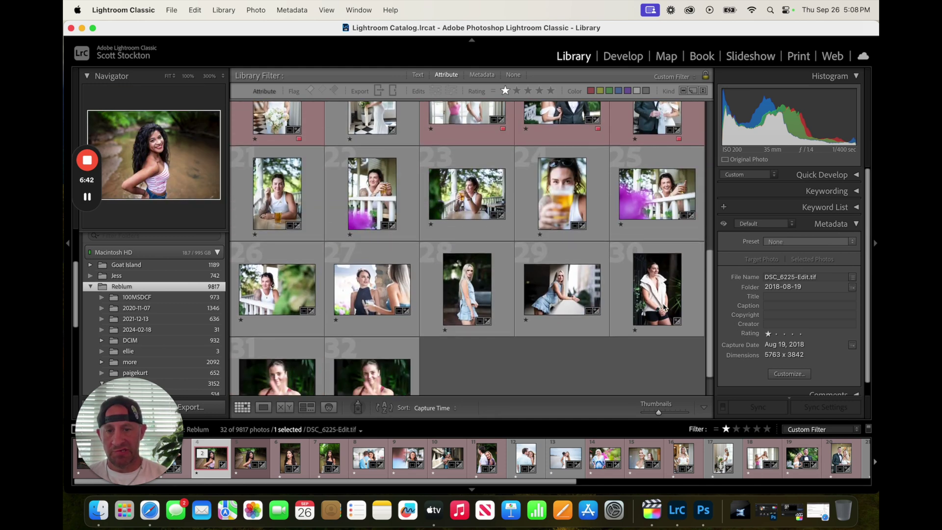
pyautogui.click(305, 175)
pyautogui.press('d')
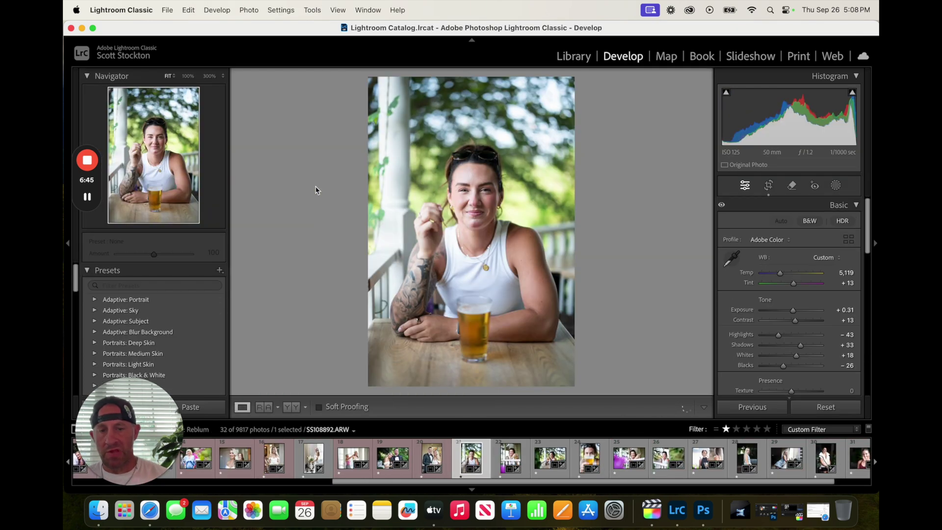
pyautogui.click(520, 180)
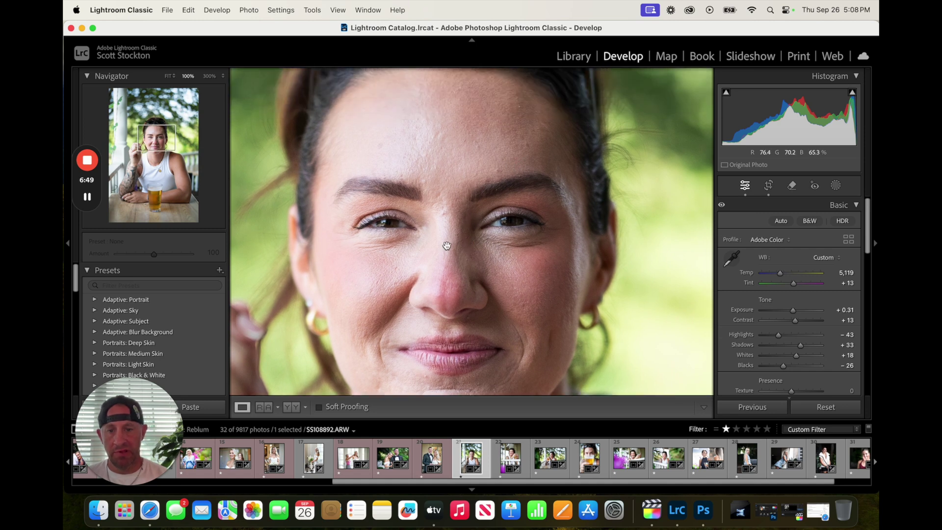
pyautogui.scroll(-3, 446, 244)
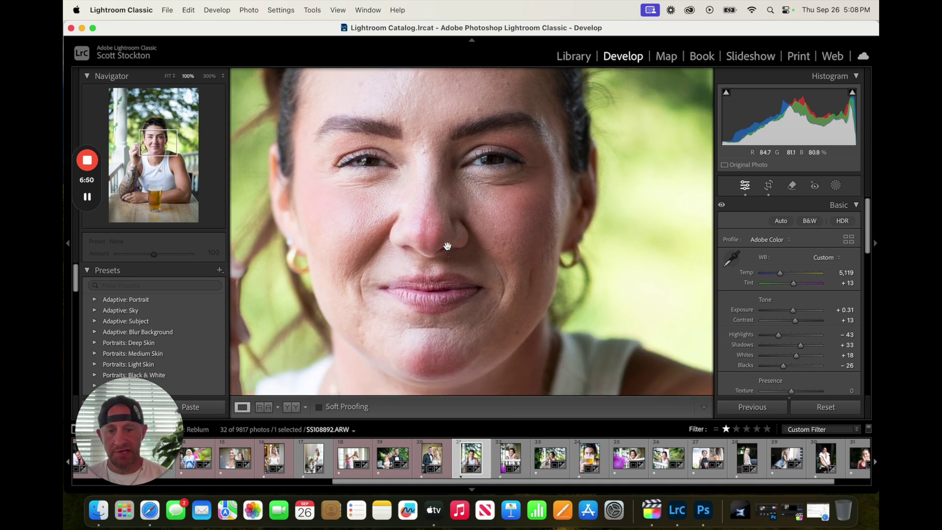
pyautogui.click(526, 229)
# Step: Set Highlights to -60 on the landscape portrait of the woman holding her beer at the table, and return to the Library grid
pyautogui.press('Right')
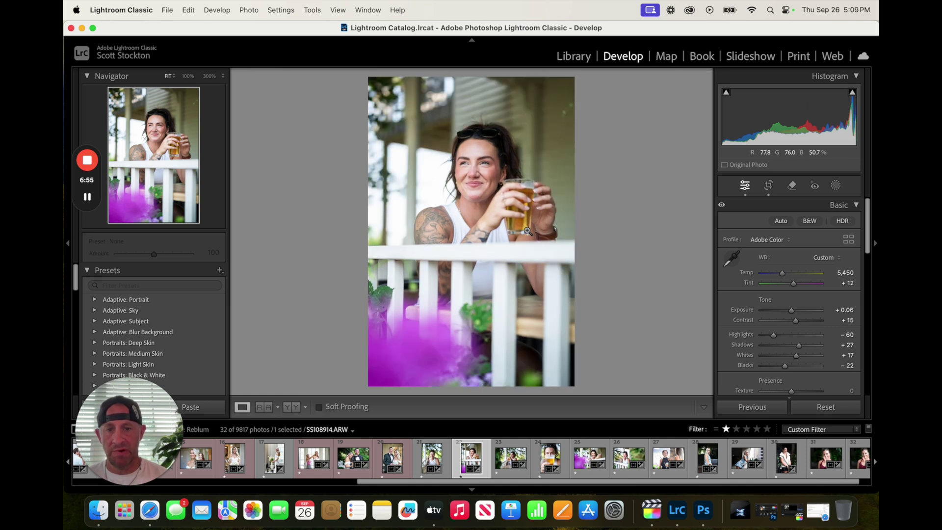
pyautogui.press('Right')
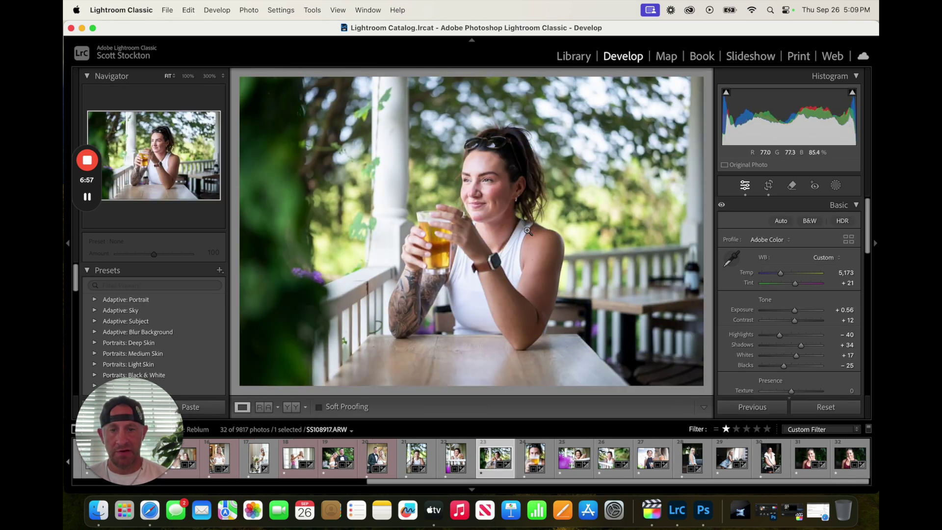
pyautogui.moveTo(774, 336); pyautogui.dragTo(773, 335)
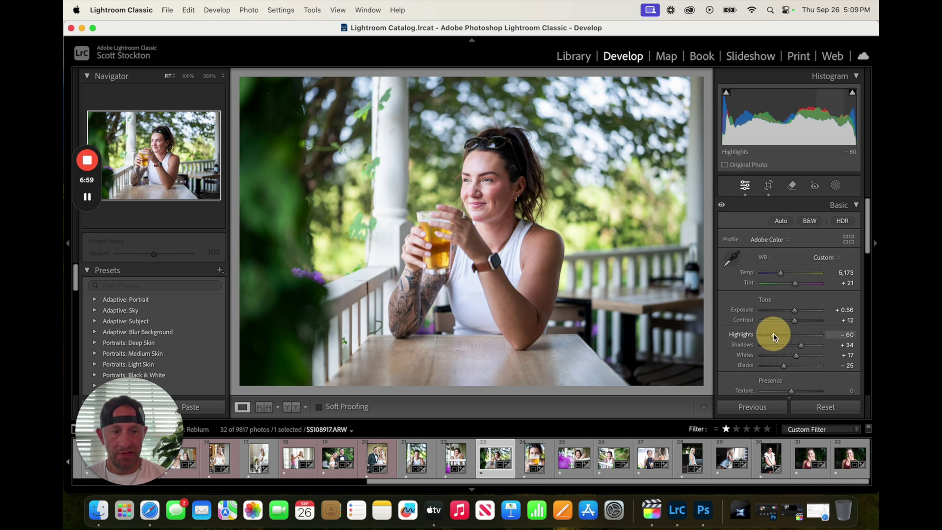
pyautogui.press('Right')
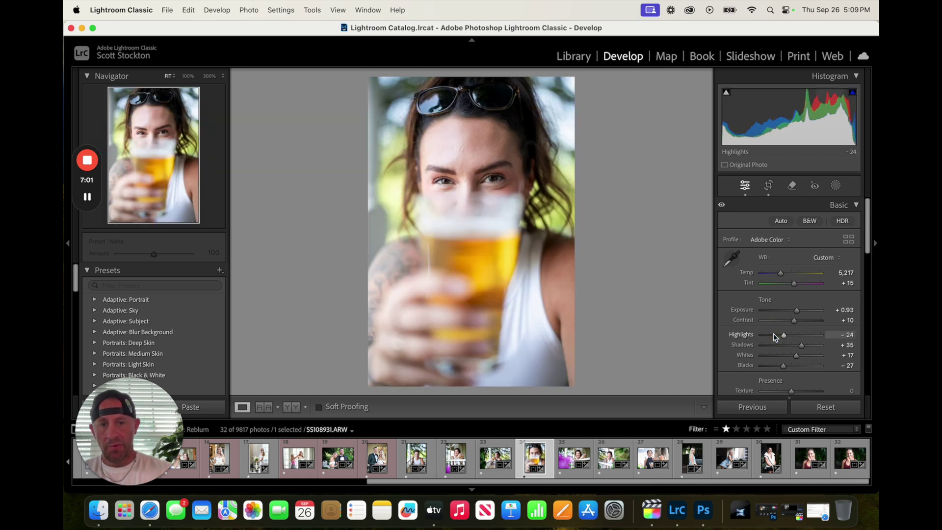
pyautogui.press('g')
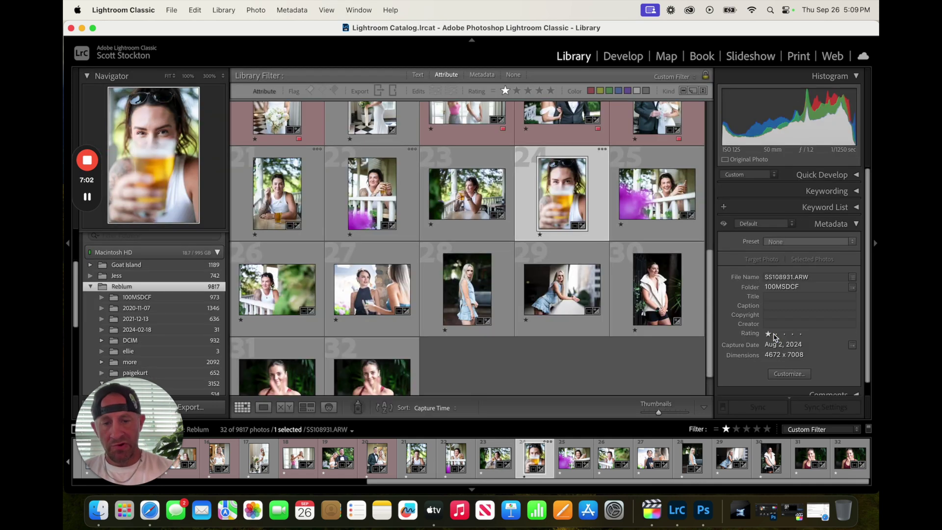
# Step: Send the seven photos from the seated beer portrait through the navy-dress portrait to Reblum as copies with Lightroom adjustments, and export the retouched batch
pyautogui.click(314, 205)
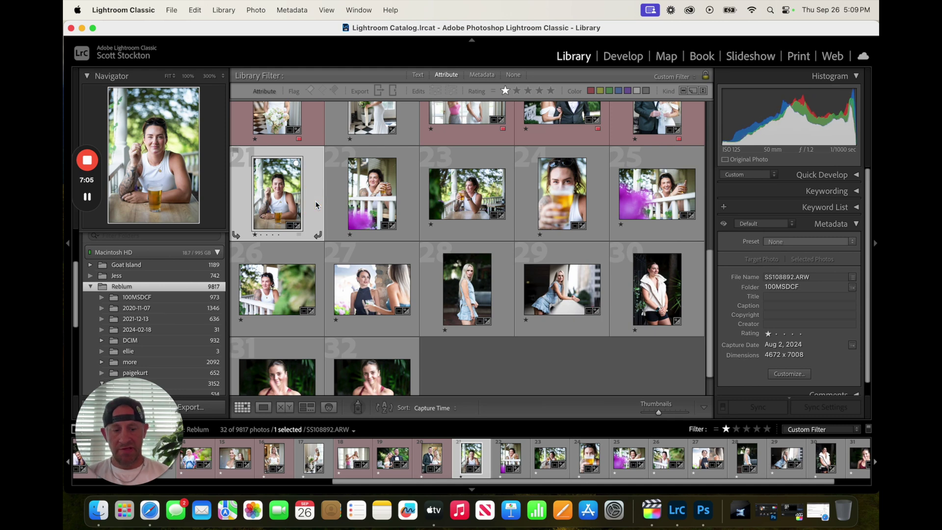
pyautogui.keyDown('shift'); pyautogui.click(372, 255); pyautogui.keyUp('shift')
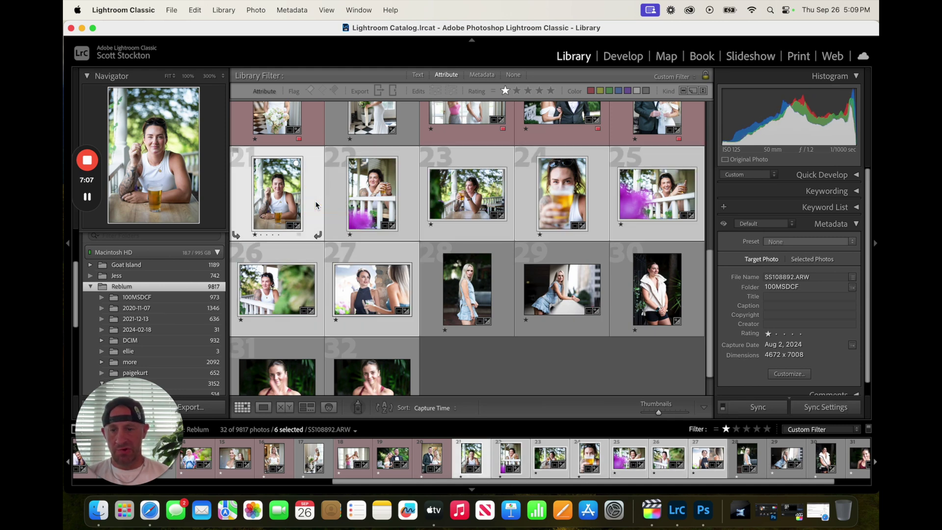
pyautogui.rightClick(371, 255)
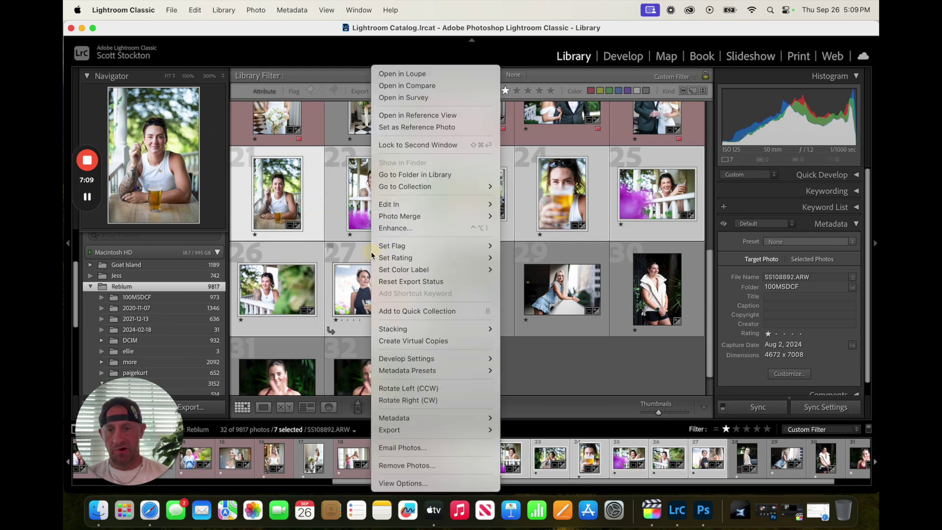
pyautogui.moveTo(427, 204)
pyautogui.click(538, 240)
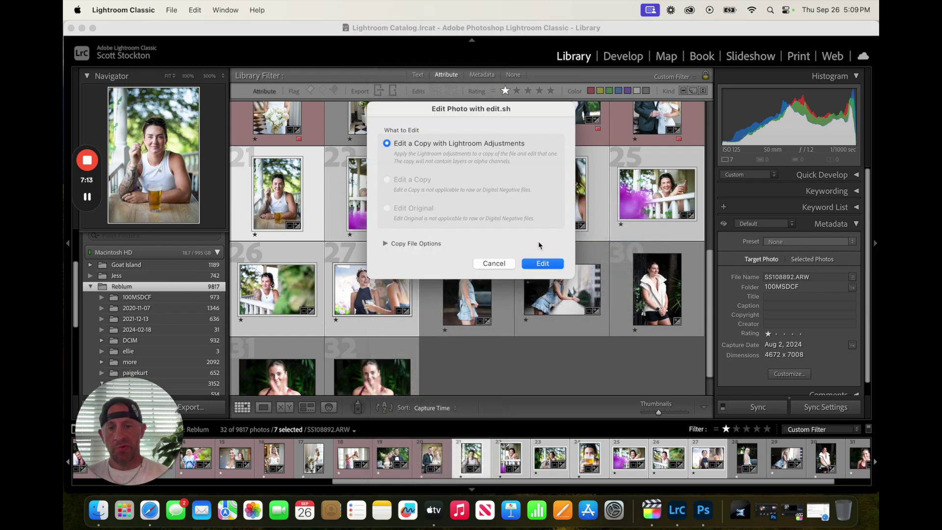
pyautogui.click(534, 268)
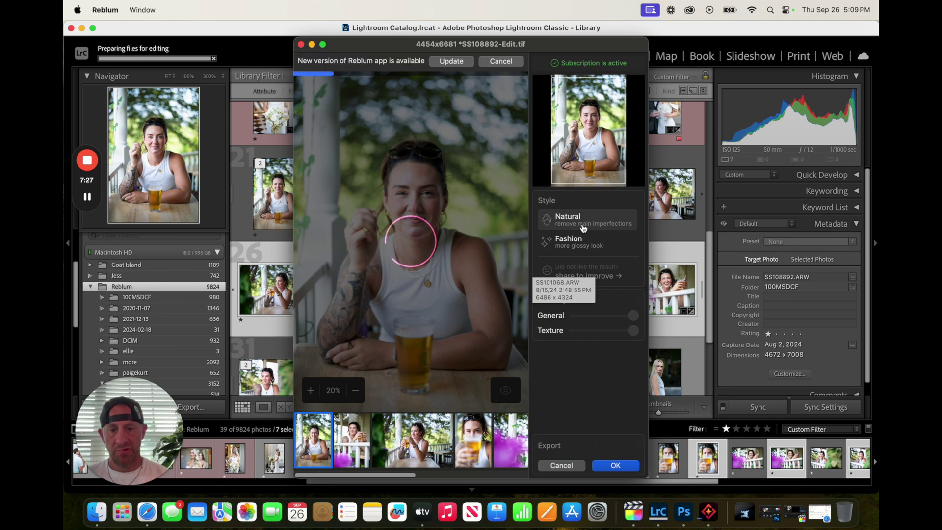
pyautogui.click(630, 468)
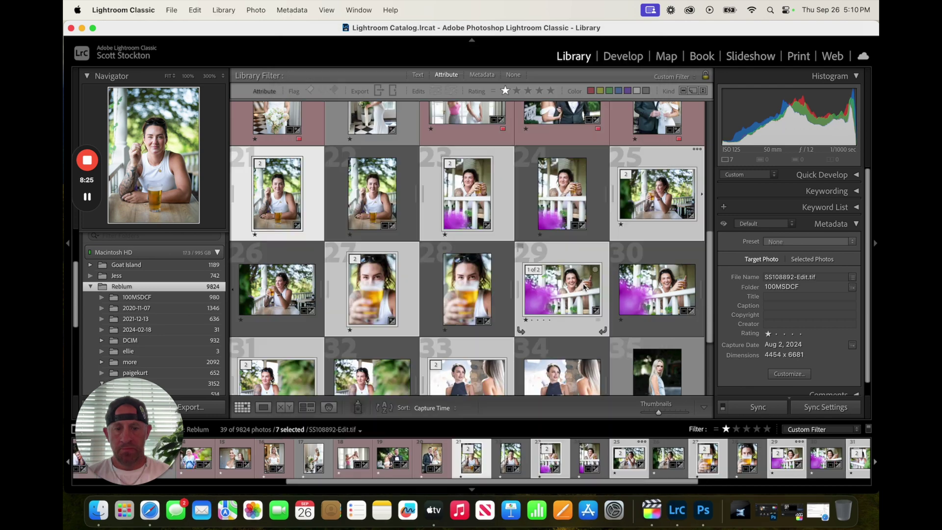
# Step: Export the seven selected retouched copies with the print_export user preset
pyautogui.scroll(-2, 577, 288)
pyautogui.scroll(3, 576, 289)
pyautogui.scroll(-1, 576, 288)
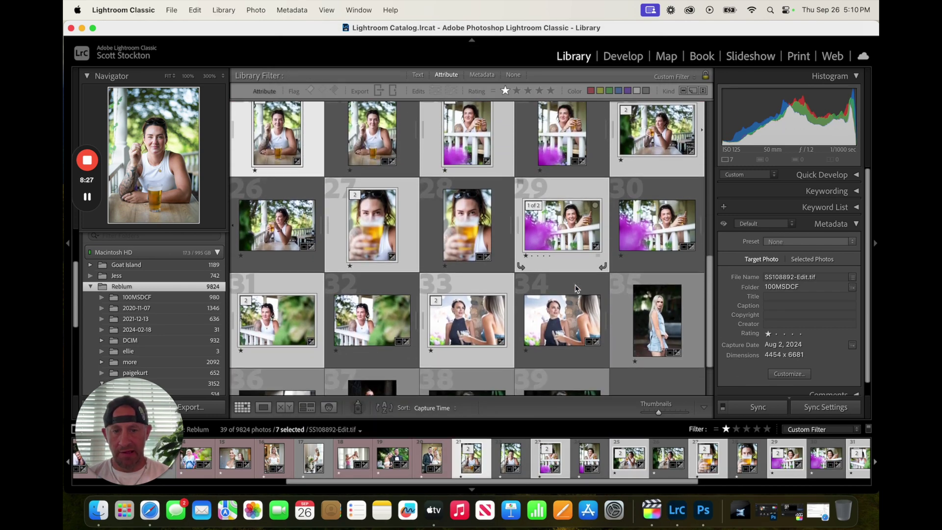
pyautogui.rightClick(473, 280)
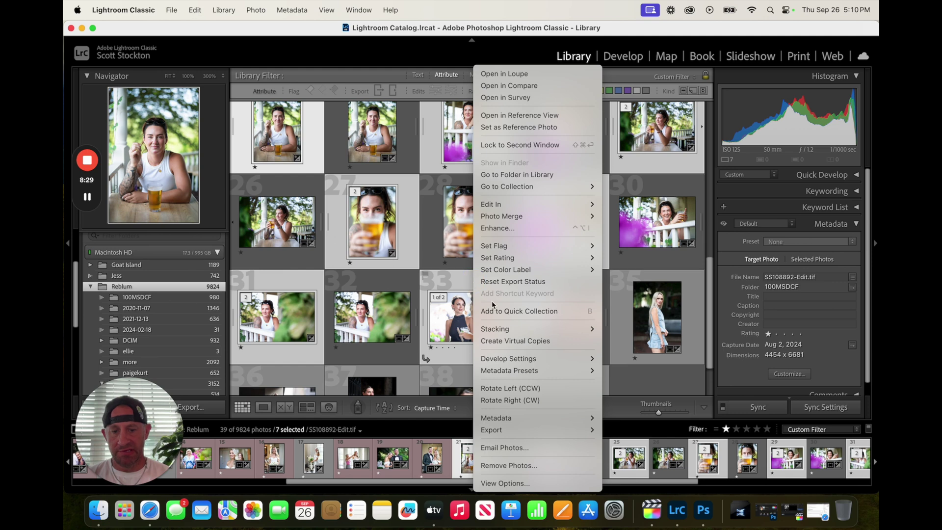
pyautogui.moveTo(551, 437)
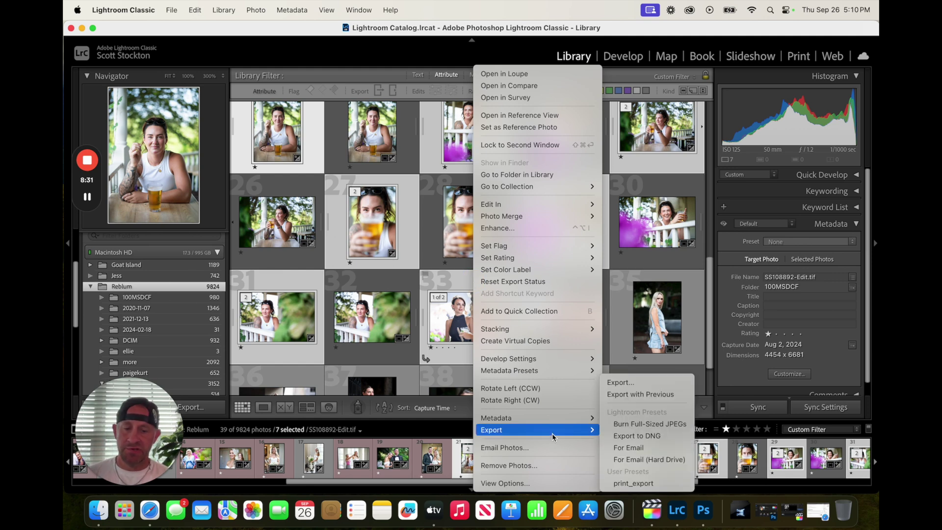
pyautogui.moveTo(552, 418)
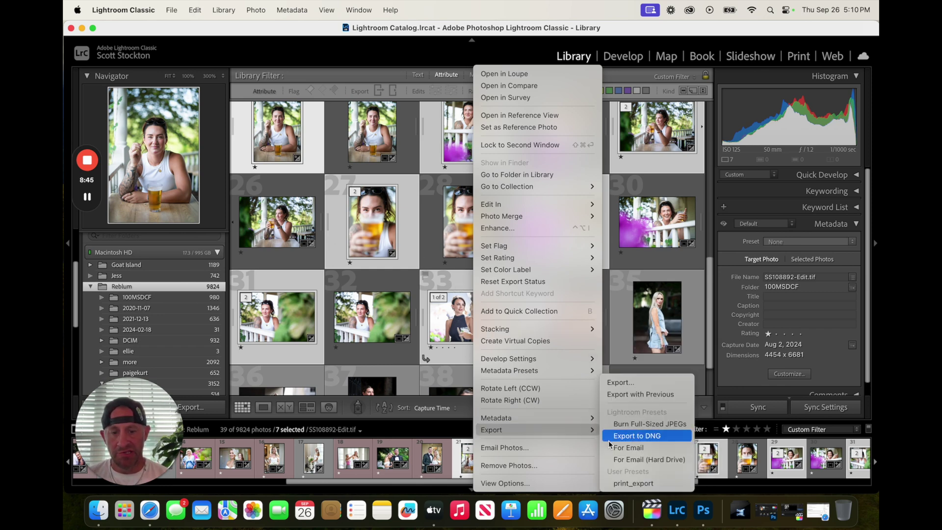
pyautogui.click(648, 488)
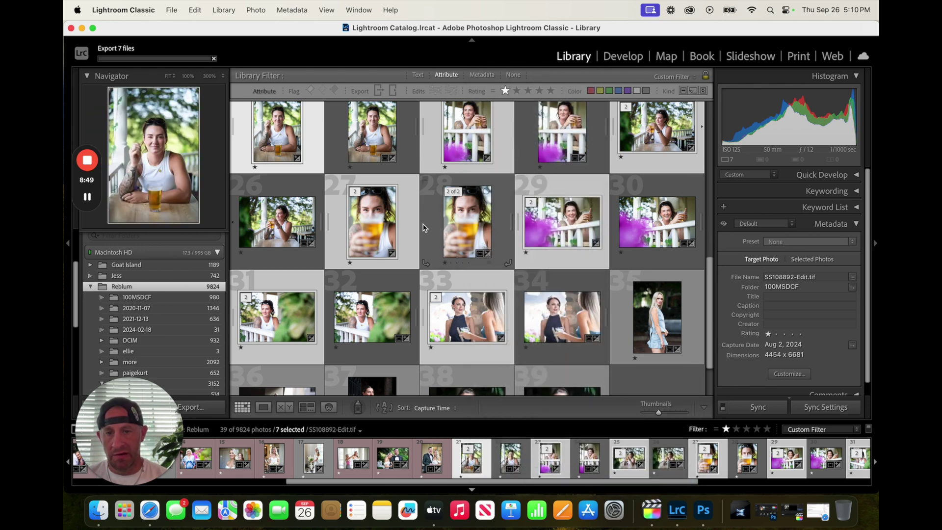
# Step: Open the retouched navy-dress portrait in Develop and compare its facial skin with the original at 100%
pyautogui.scroll(-2, 424, 227)
pyautogui.click(483, 253)
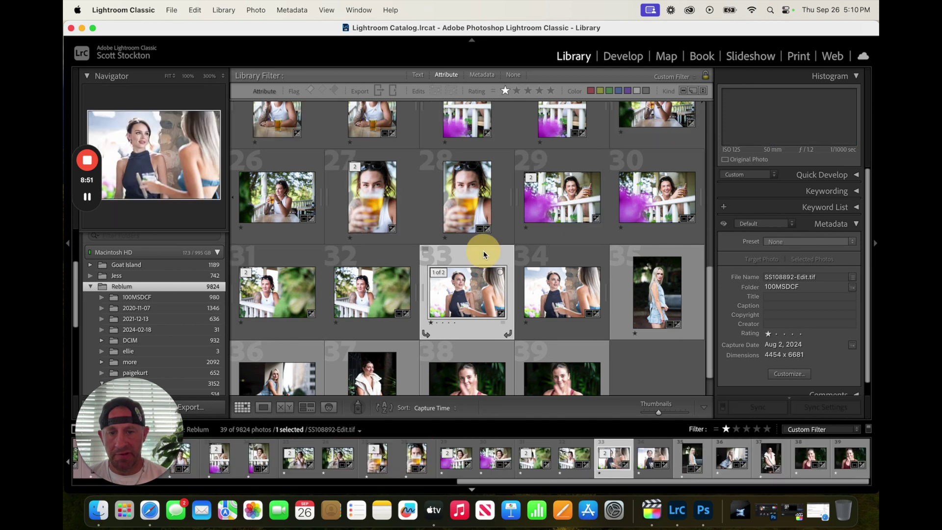
pyautogui.press('d')
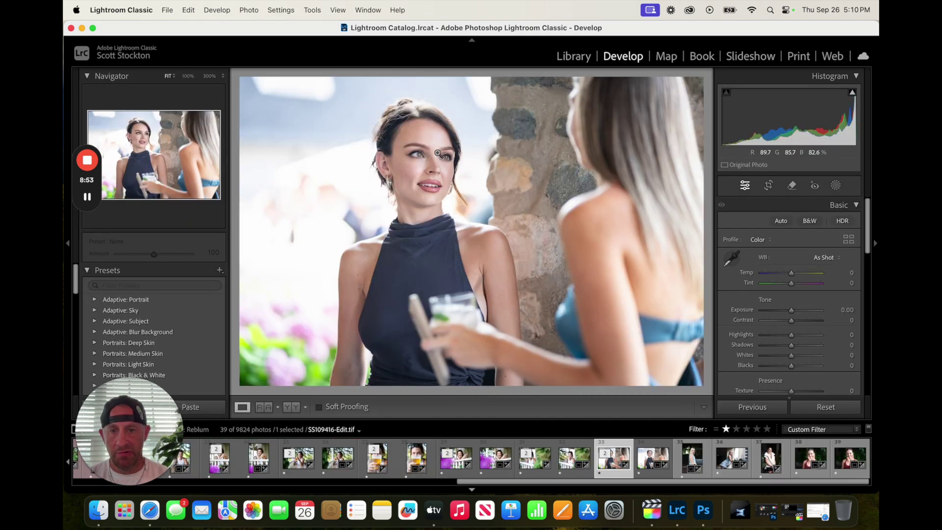
pyautogui.click(437, 153)
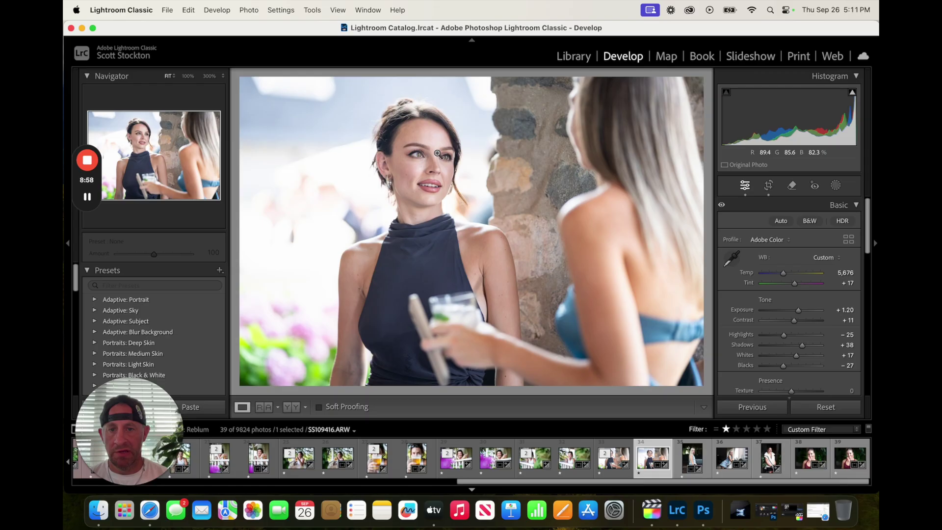
pyautogui.click(427, 151)
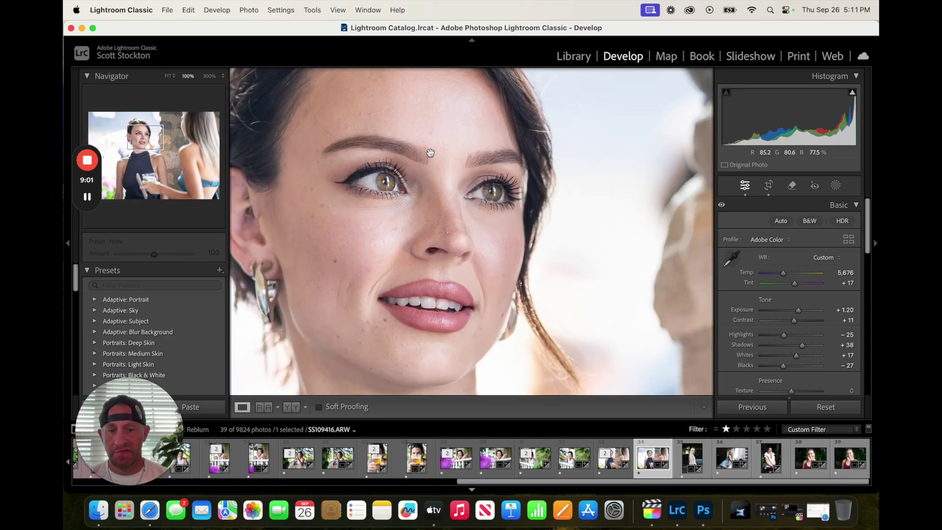
pyautogui.press('Left')
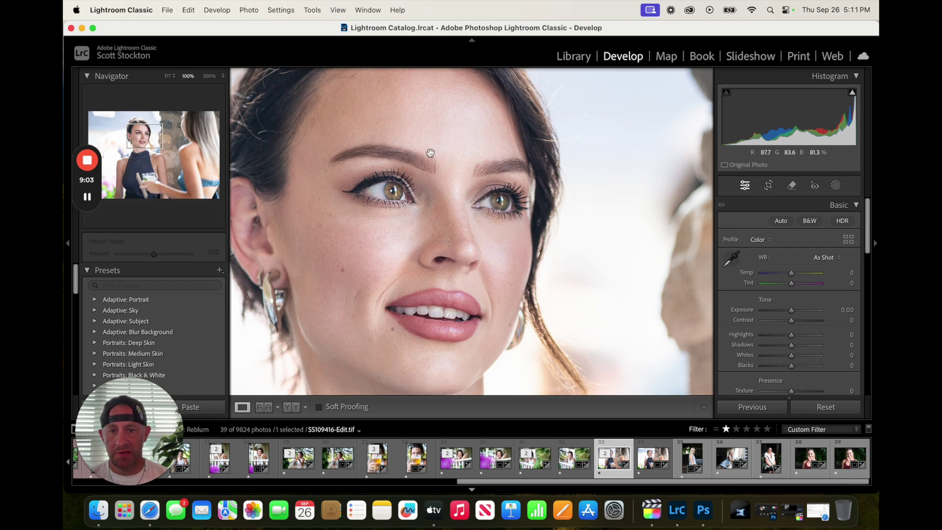
pyautogui.press('Right')
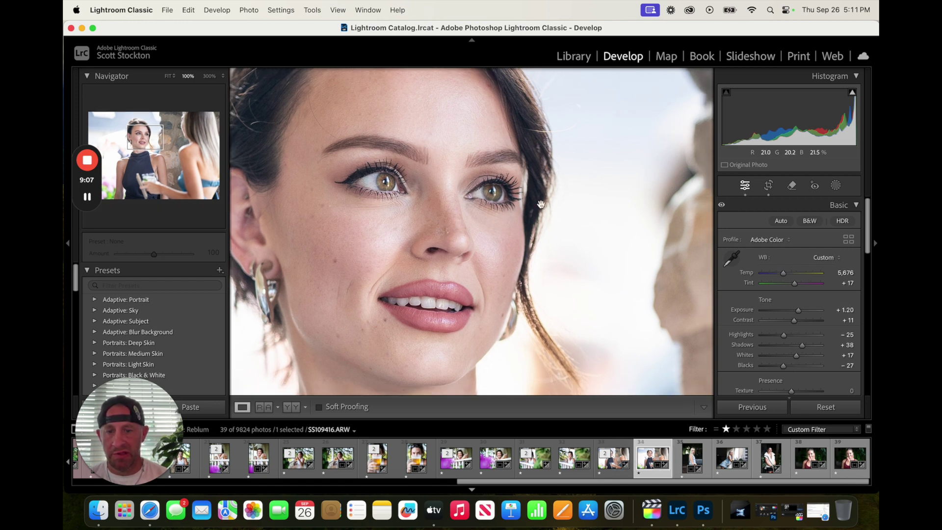
pyautogui.press('Left')
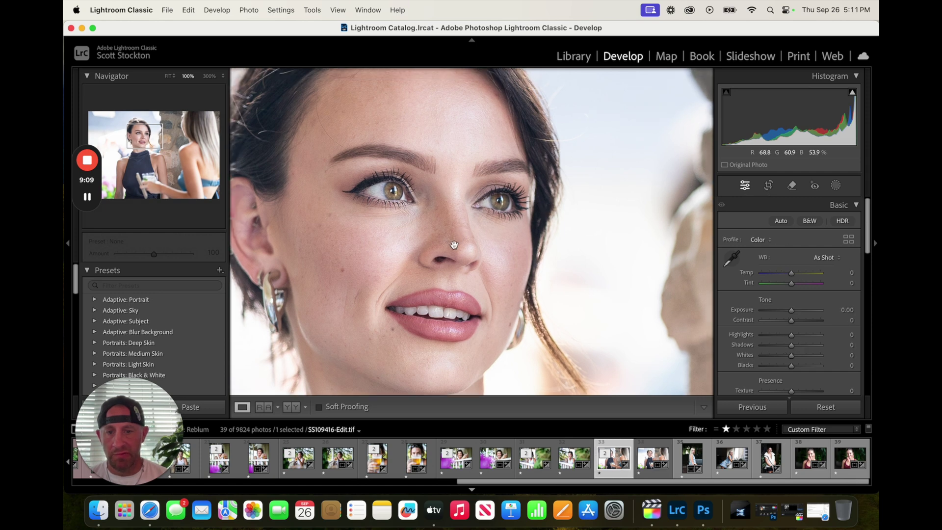
pyautogui.press('Right')
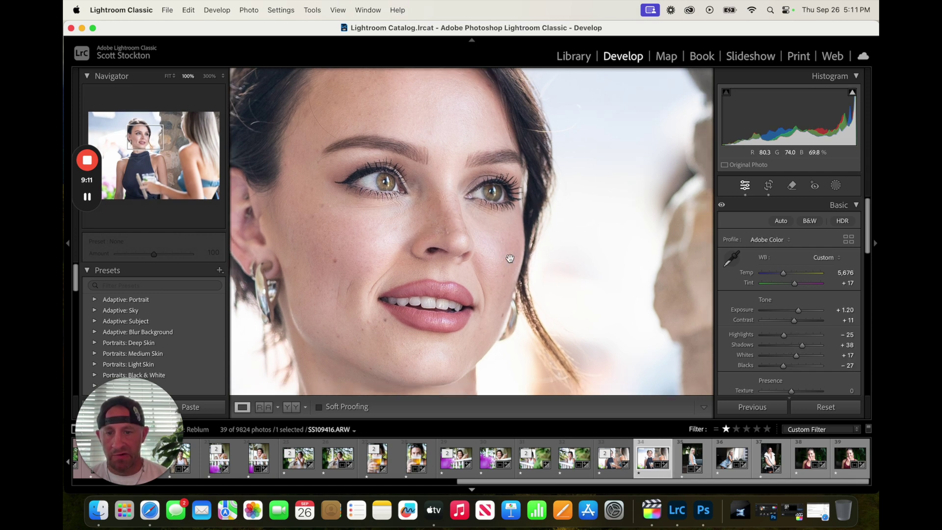
pyautogui.press('Left')
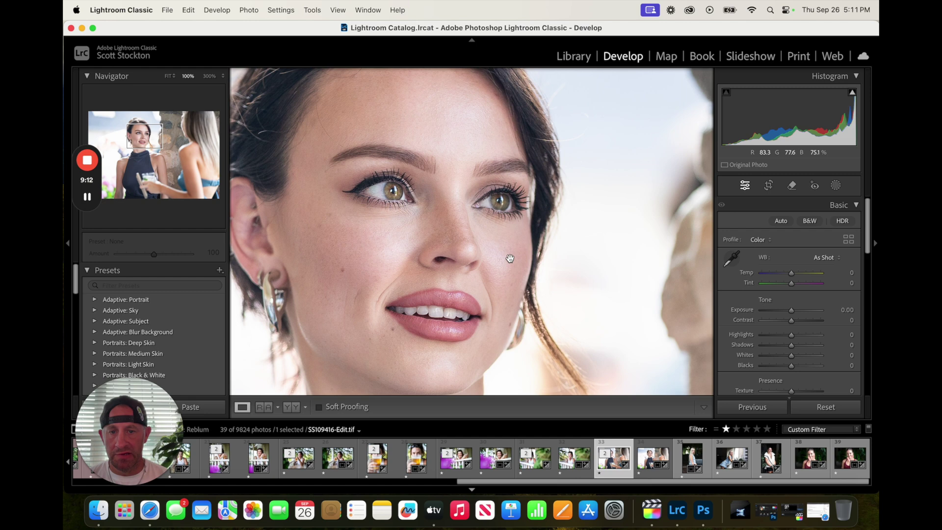
pyautogui.click(446, 212)
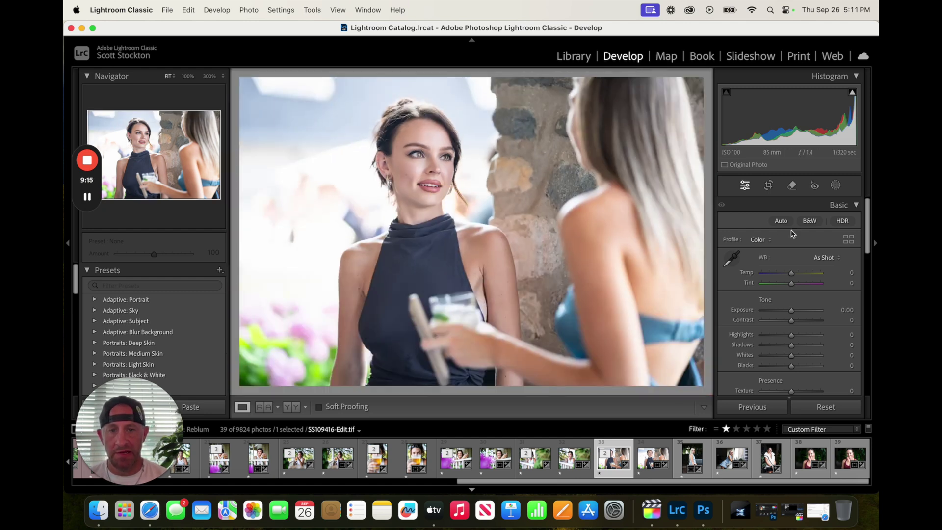
# Step: Browse back from the navy-dress portrait to the original beer close-up, and examine its forehead and eye skin at 100%
pyautogui.press('Left')
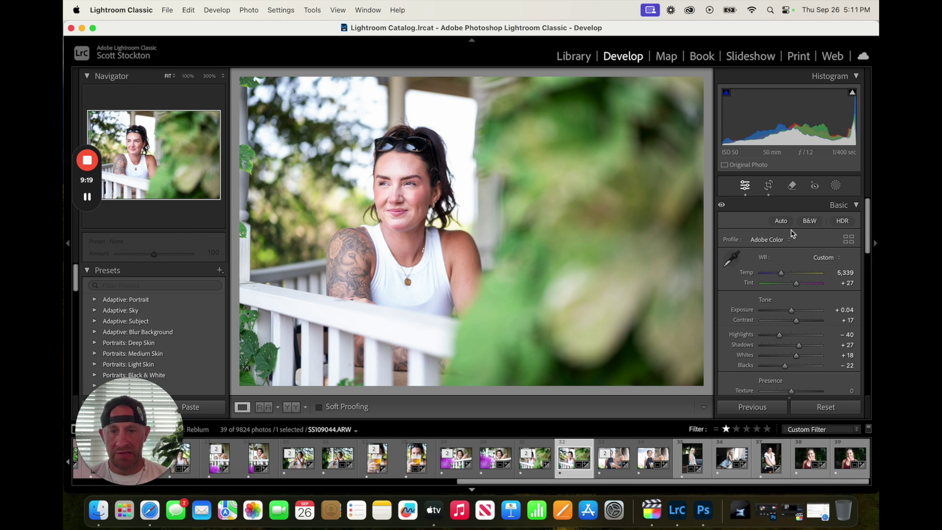
pyautogui.press('Left')
pyautogui.press('Left')
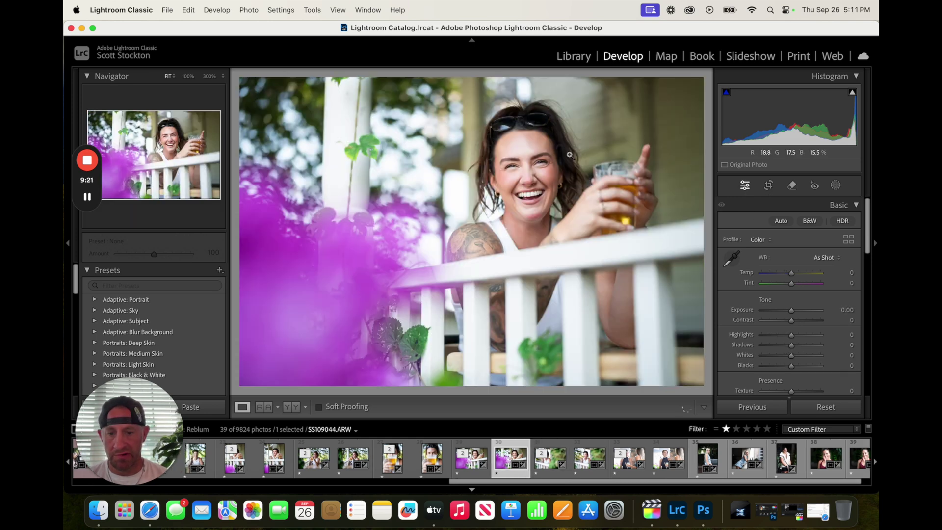
pyautogui.press('Left')
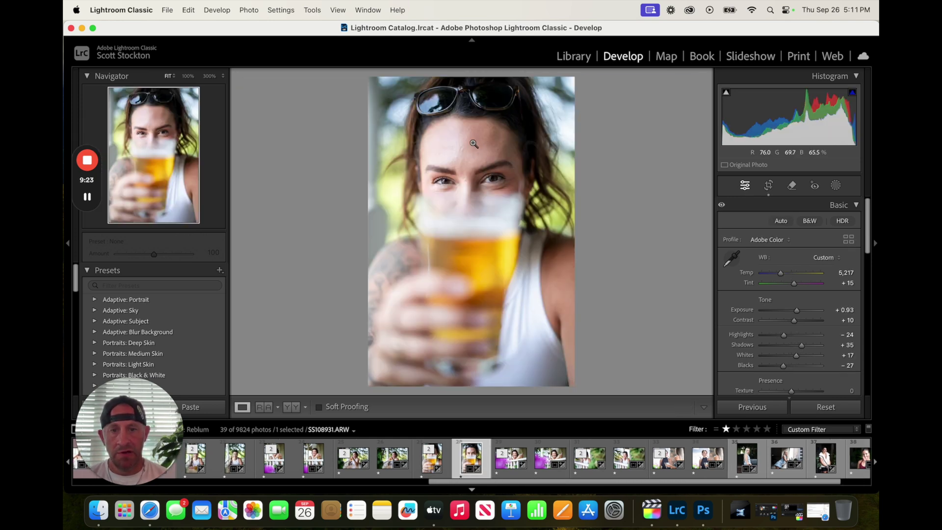
pyautogui.click(474, 137)
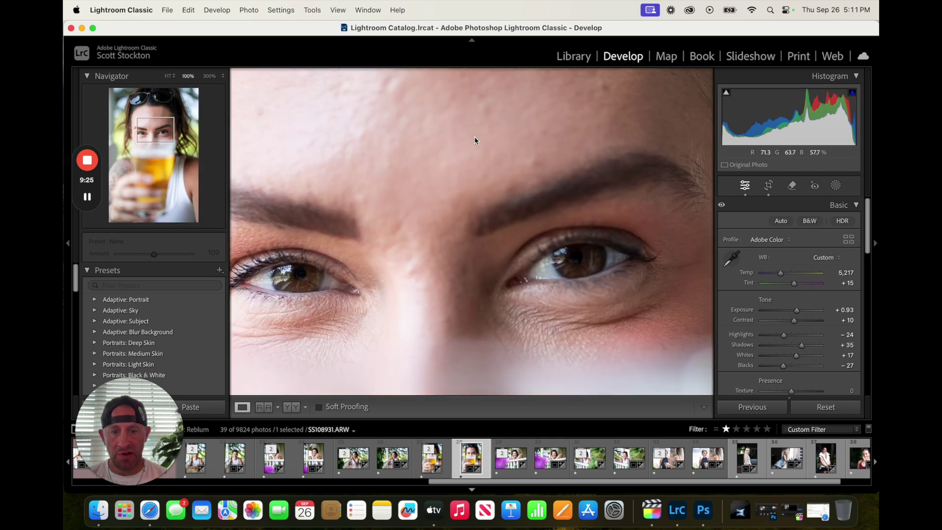
pyautogui.press('Left')
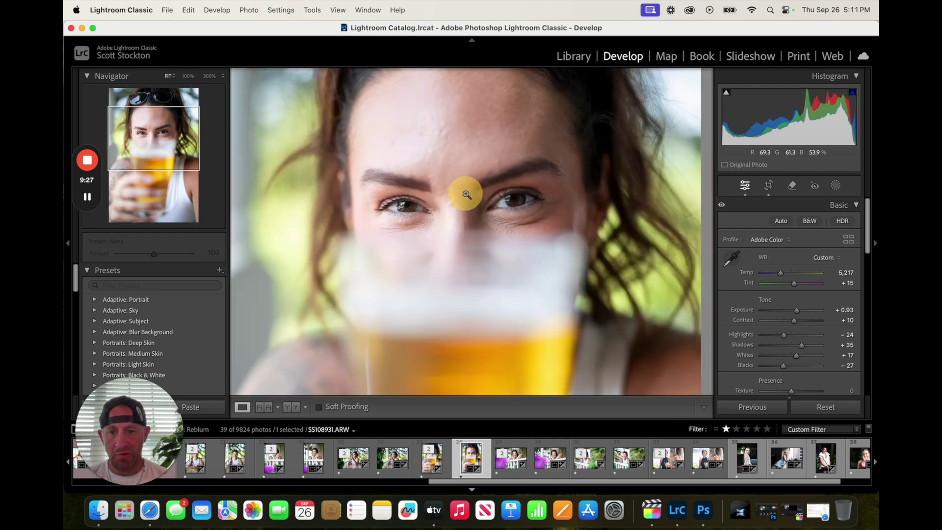
pyautogui.click(466, 194)
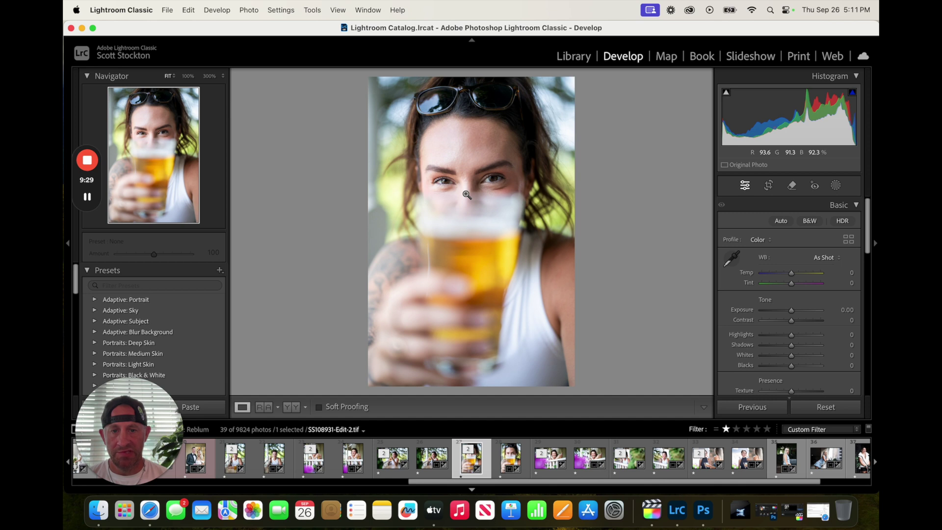
# Step: Compare the original and retouched versions of the beer close-up at full view, and continue back through the earlier beer portraits
pyautogui.press('Right')
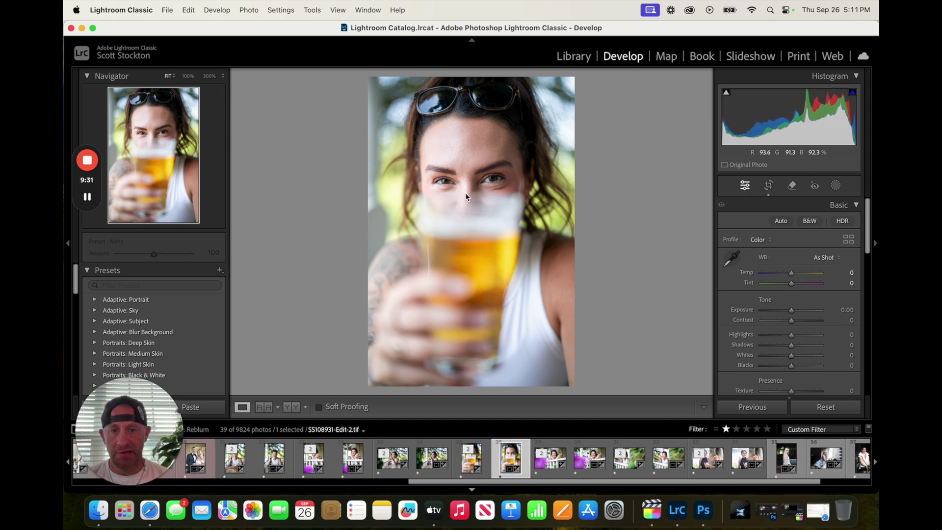
pyautogui.press('Left')
pyautogui.press('Right')
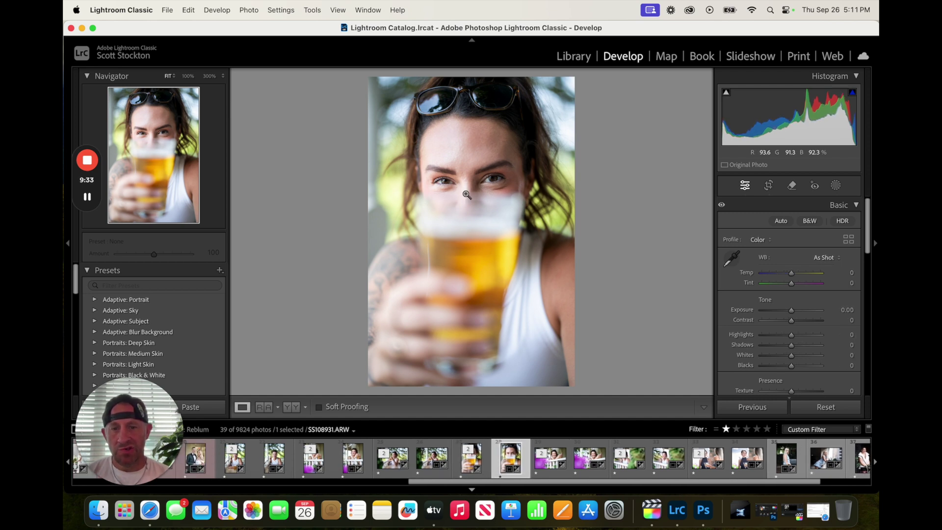
pyautogui.press('Left')
pyautogui.press('Left')
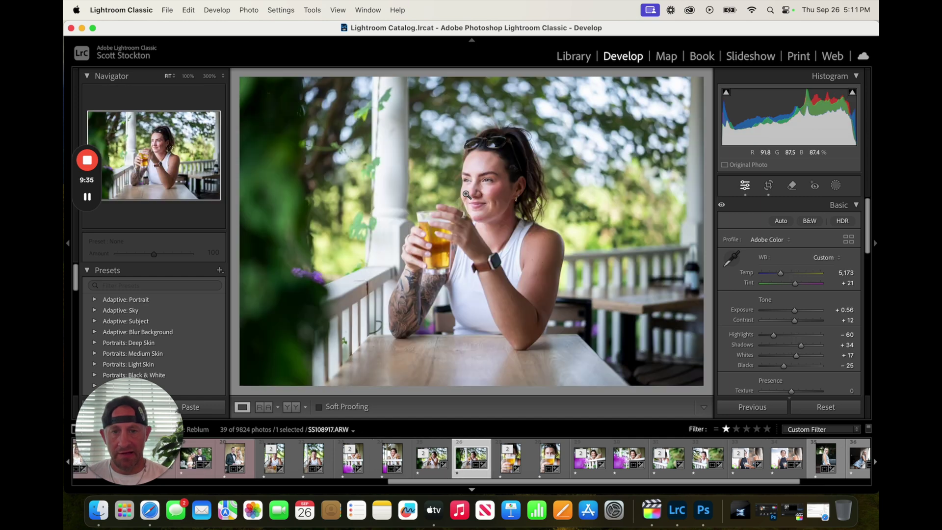
pyautogui.press('Left')
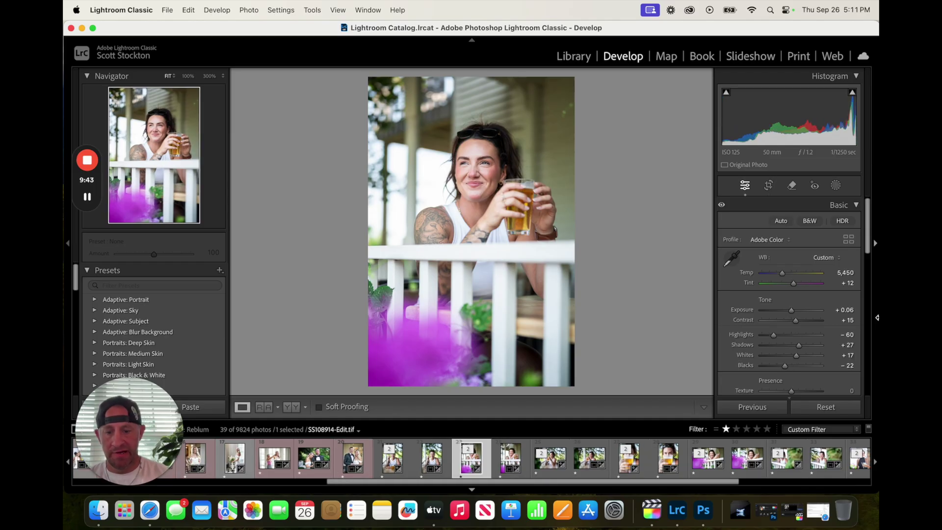
# Step: Clear the star rating of the 14 originals and retouched copies from the seated beer portrait through the navy-dress portrait in the Library grid
pyautogui.press('g')
pyautogui.scroll(2, 545, 225)
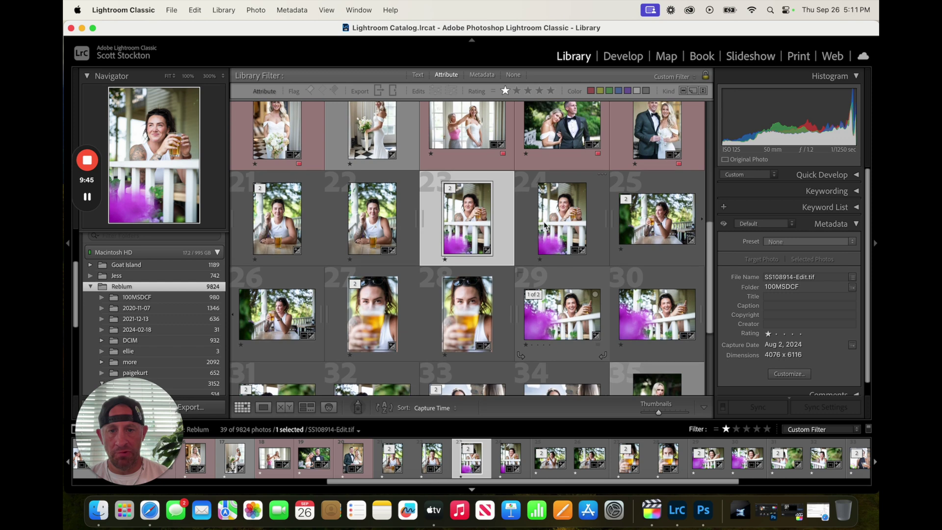
pyautogui.click(309, 229)
pyautogui.hotkey('shift', 'Right')
pyautogui.hotkey('shift', 'Right')
pyautogui.hotkey('shift', 'Right')
pyautogui.hotkey('shift', 'Right')
pyautogui.hotkey('shift', 'Right')
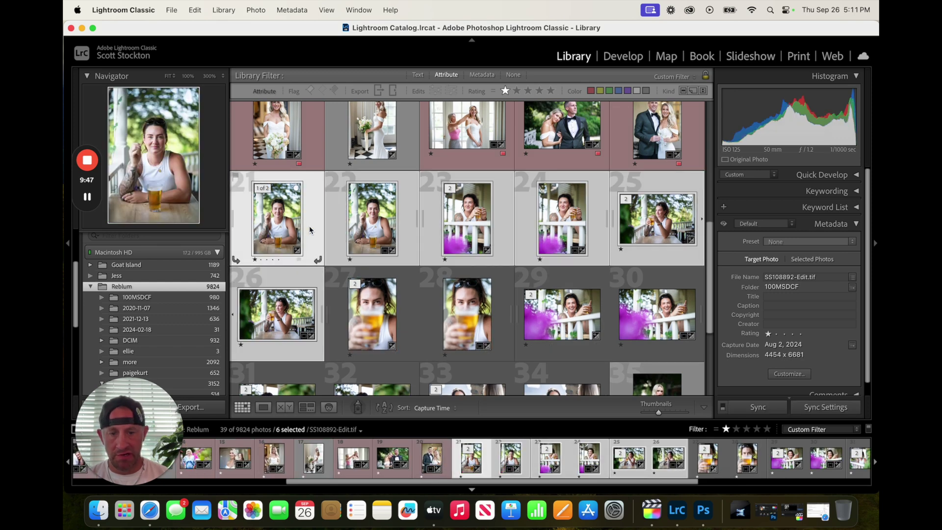
pyautogui.scroll(-2, 309, 230)
pyautogui.hotkey('shift', 'Right')
pyautogui.hotkey('shift', 'Right')
pyautogui.hotkey('shift', 'Right')
pyautogui.hotkey('shift', 'Right')
pyautogui.hotkey('shift', 'Right')
pyautogui.hotkey('shift', 'Right')
pyautogui.hotkey('shift', 'Right')
pyautogui.hotkey('shift', 'Right')
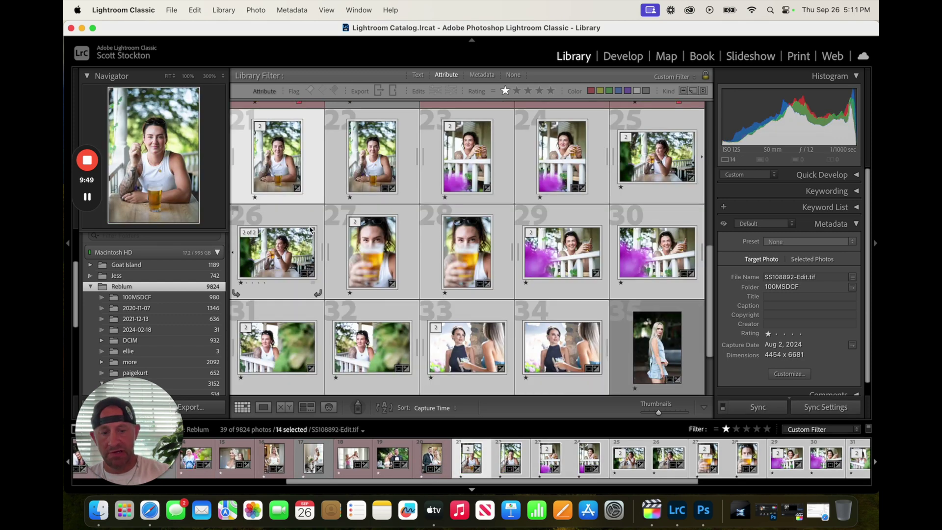
pyautogui.press('0')
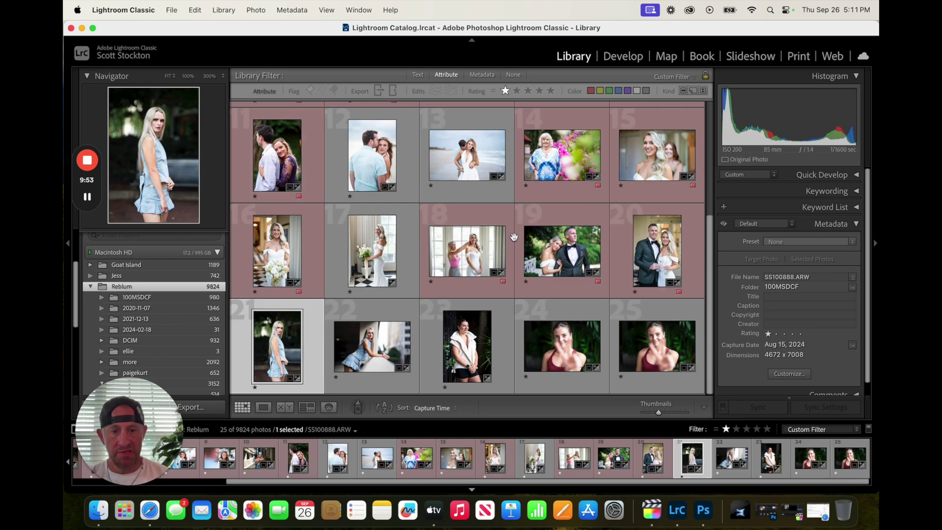
# Step: Open the first peace-sign portrait of the woman in the maroon top in Develop and examine her facial skin at 100%
pyautogui.click(569, 308)
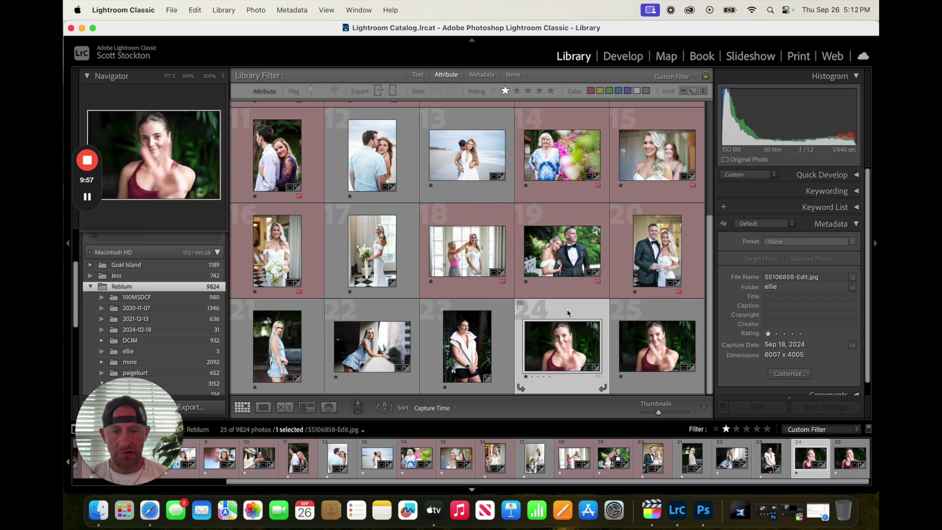
pyautogui.press('d')
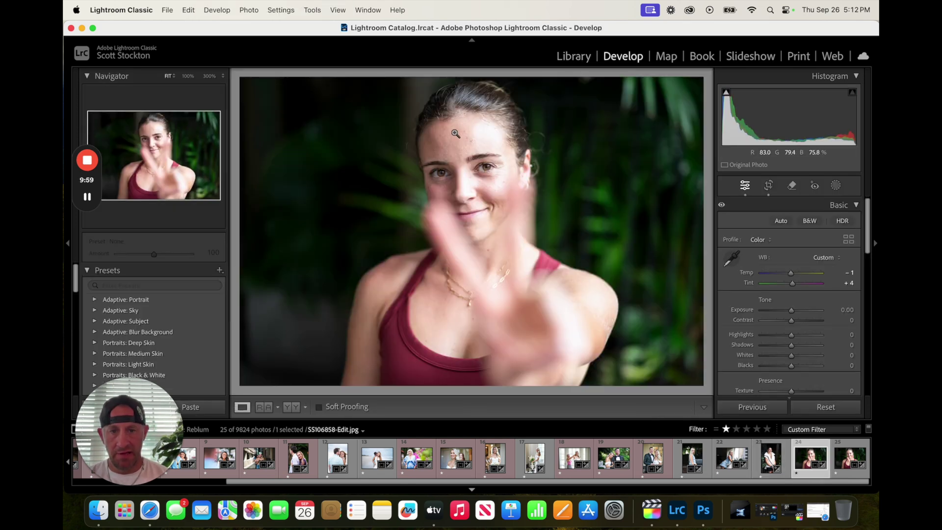
pyautogui.click(451, 133)
pyautogui.moveTo(453, 133); pyautogui.dragTo(508, 258)
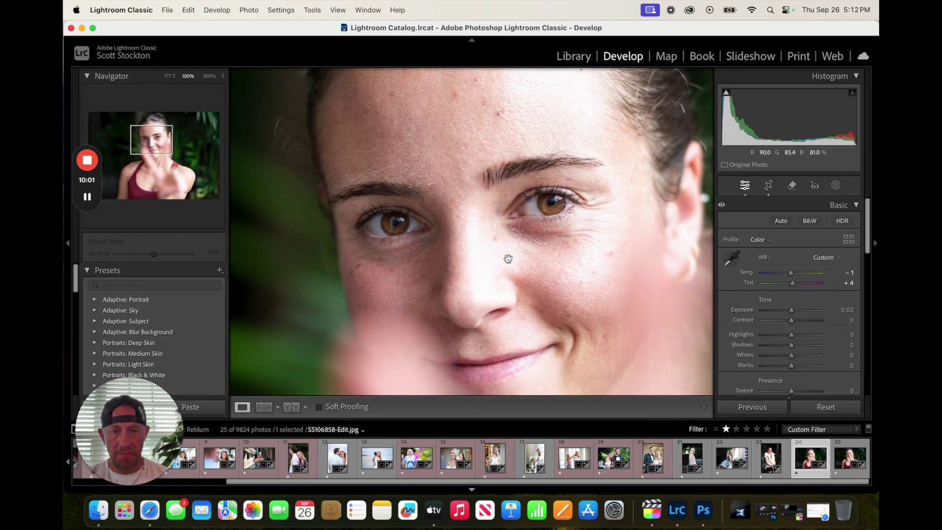
pyautogui.scroll(5, 507, 259)
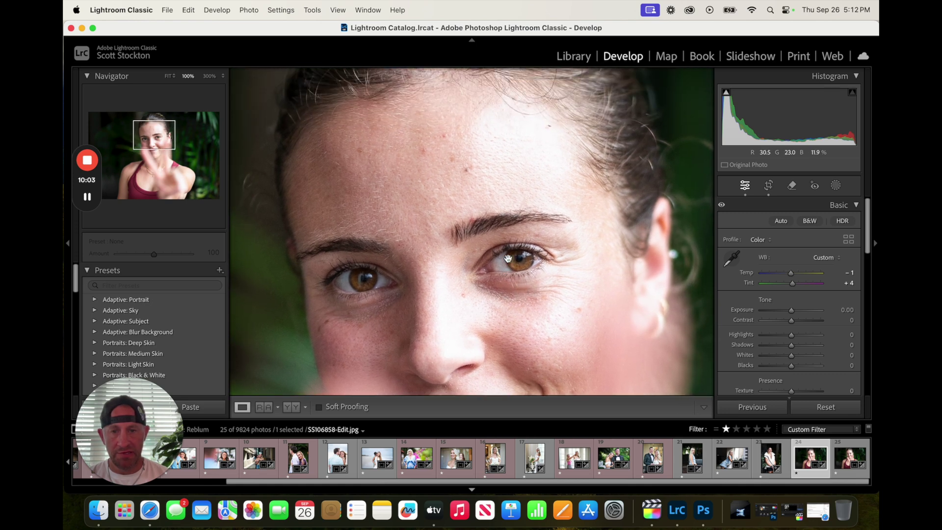
pyautogui.scroll(-5, 508, 259)
pyautogui.click(504, 197)
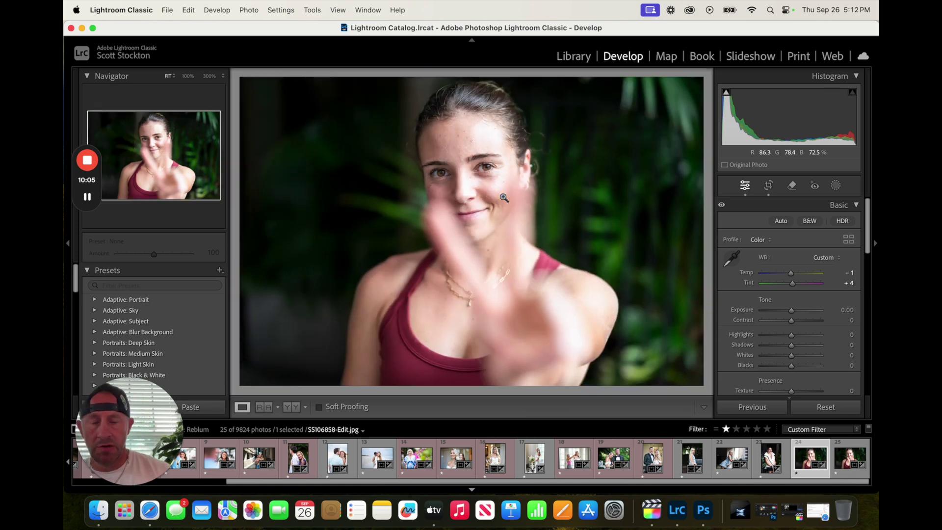
# Step: Send the second peace-sign portrait from the Library grid to Reblum as a copy with Lightroom adjustments
pyautogui.press('Right')
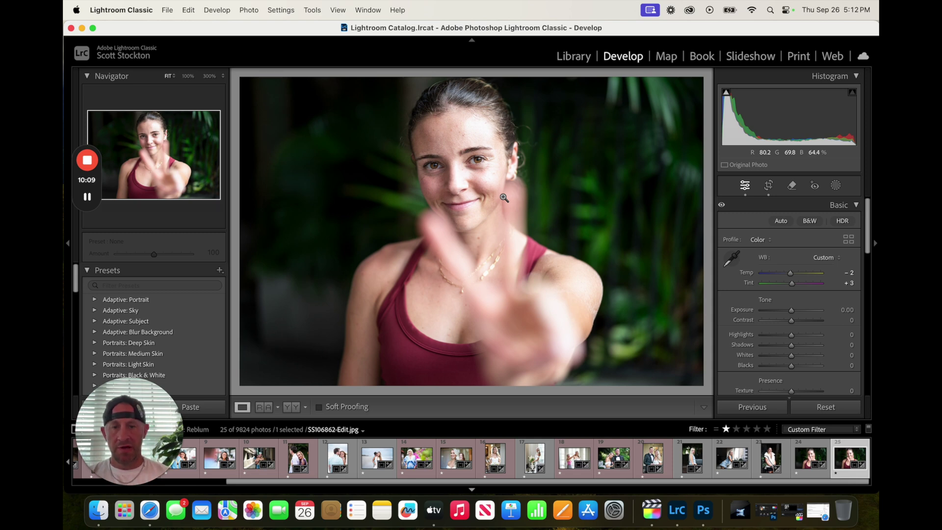
pyautogui.press('g')
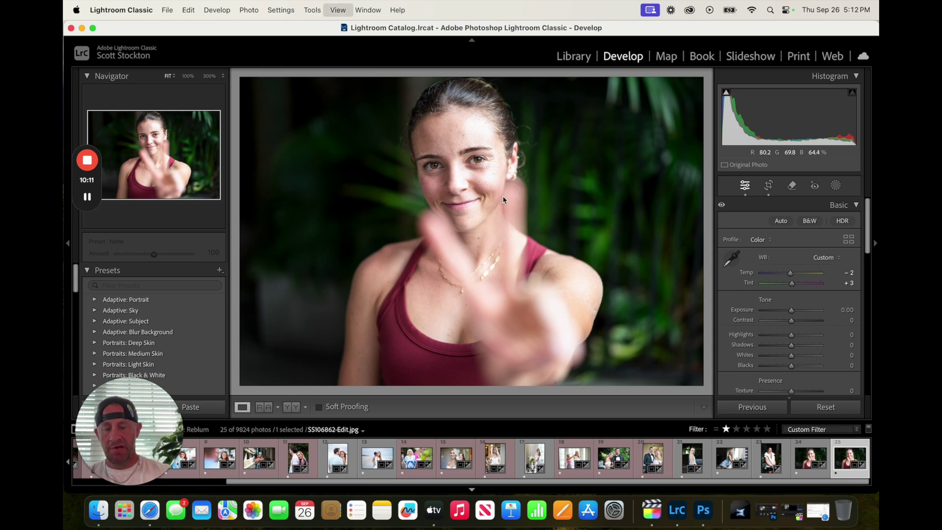
pyautogui.rightClick(652, 315)
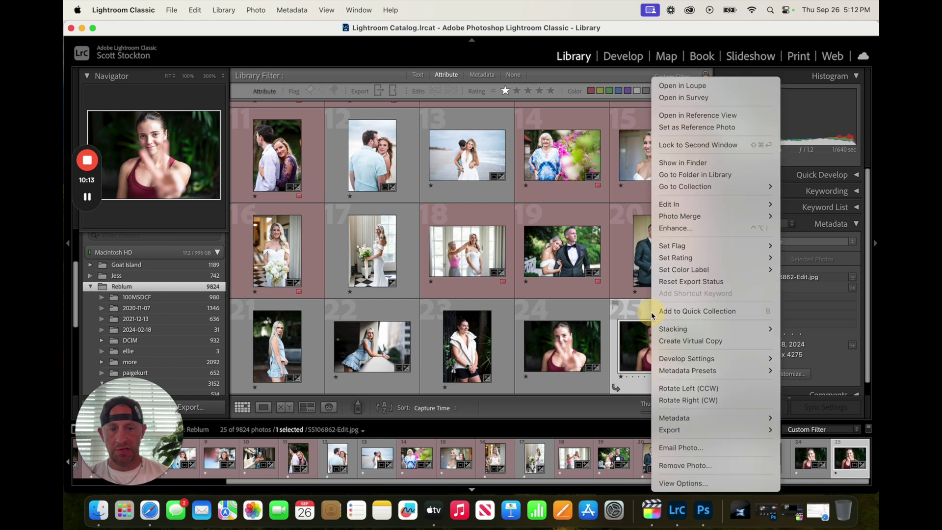
pyautogui.moveTo(672, 205)
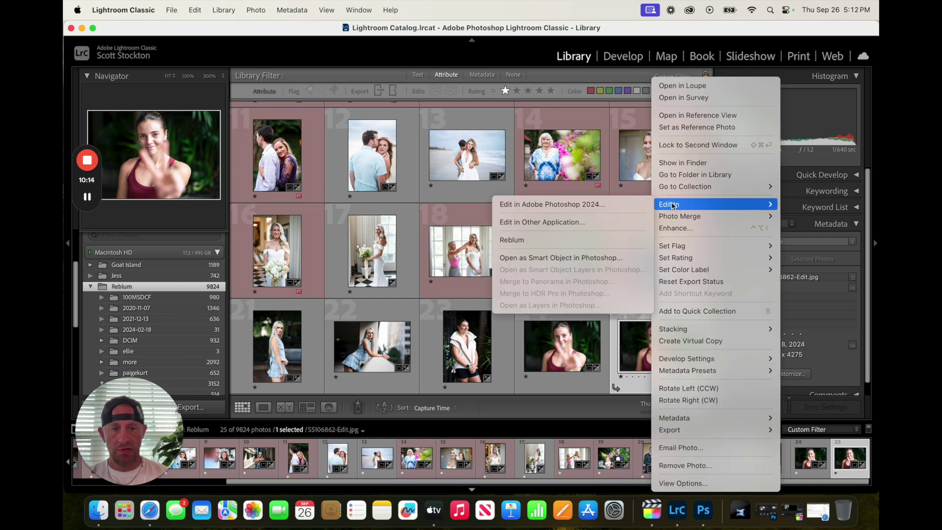
pyautogui.click(607, 236)
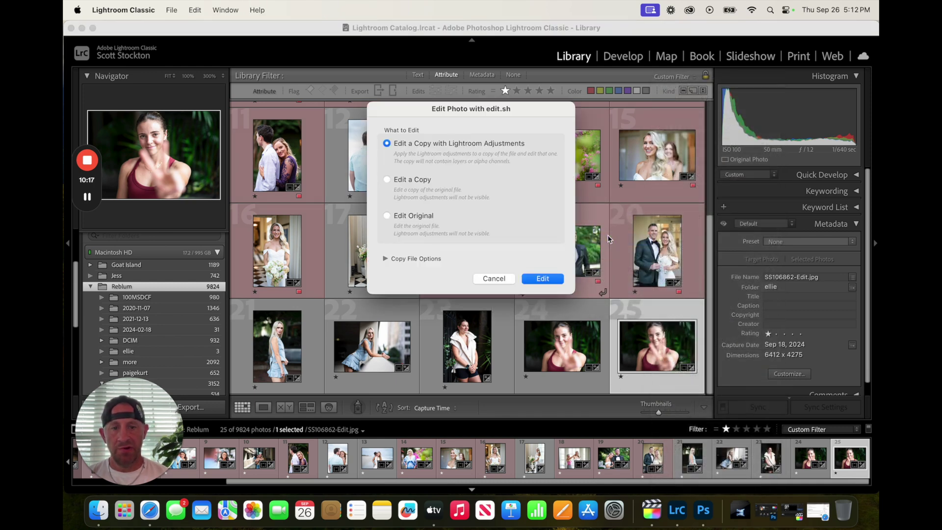
pyautogui.click(543, 279)
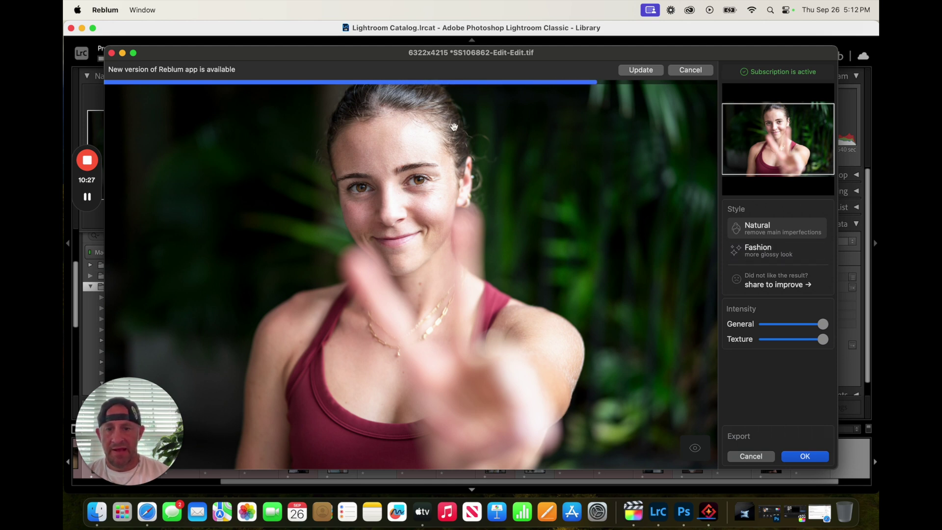
# Step: Compare the Natural-style retouch of the peace-sign portrait with the original
pyautogui.click(699, 450)
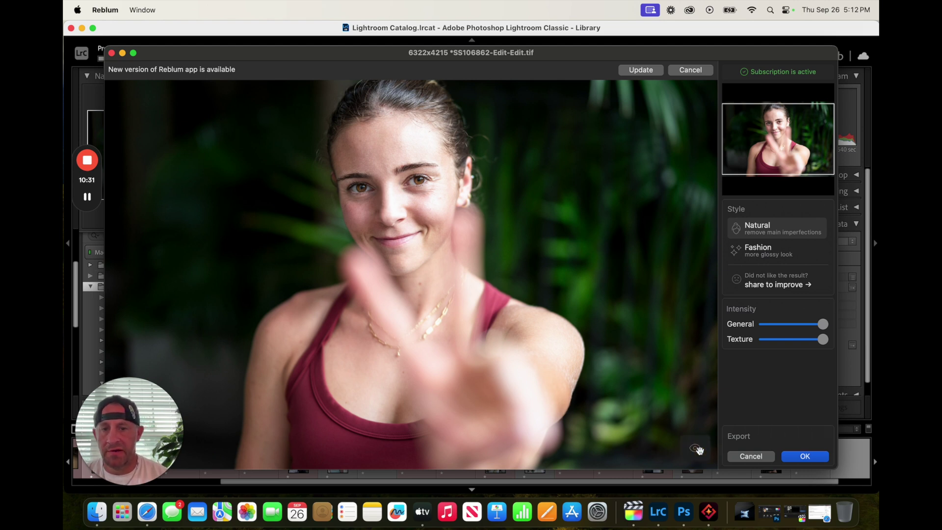
pyautogui.click(699, 450)
pyautogui.click(699, 451)
pyautogui.click(699, 450)
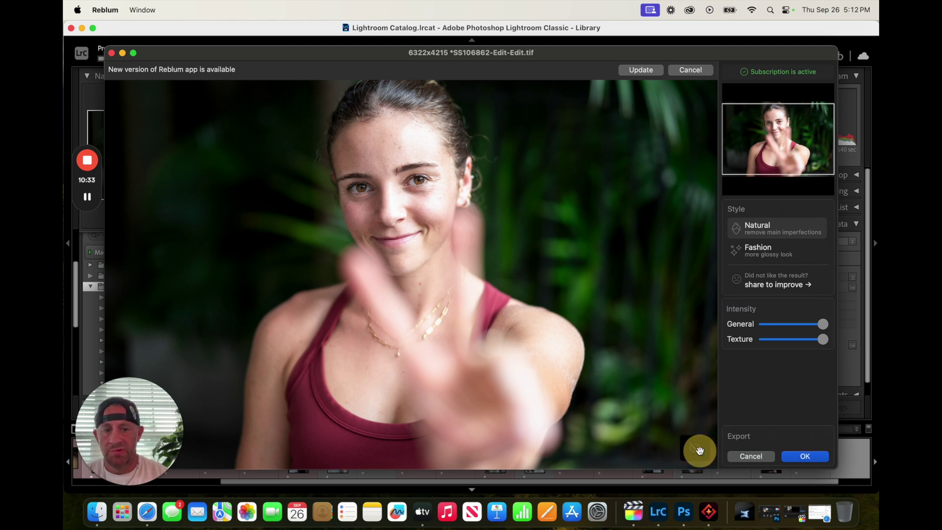
# Step: Apply the Fashion style to the peace-sign portrait, compare it with the original, and export the retouched copy
pyautogui.click(769, 250)
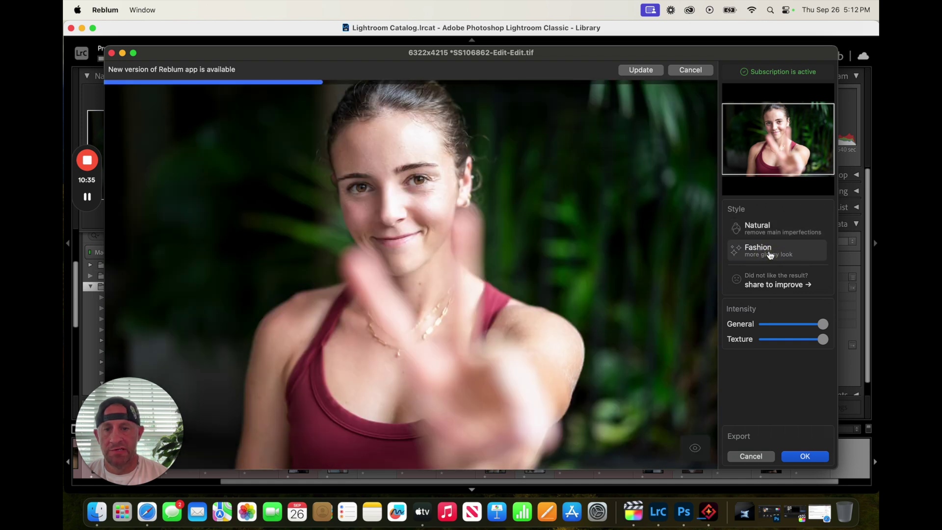
pyautogui.click(695, 450)
pyautogui.click(695, 450)
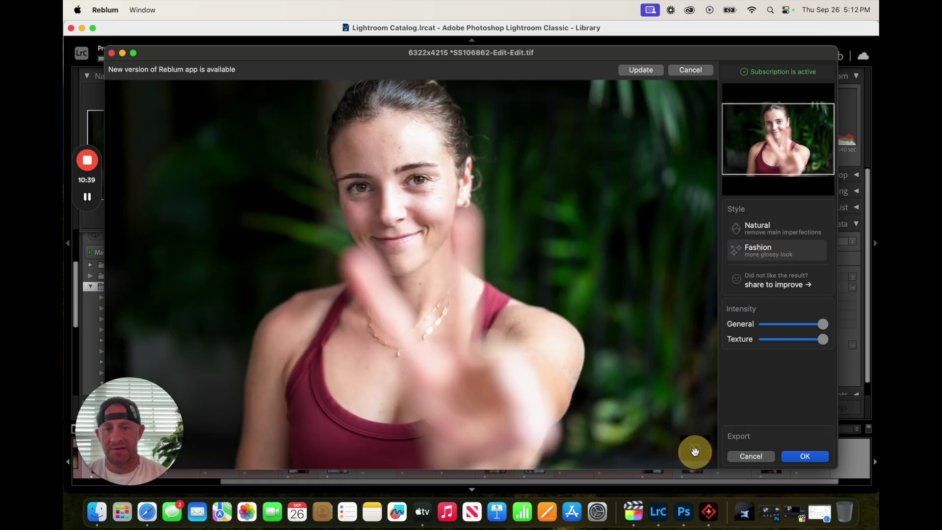
pyautogui.click(695, 450)
pyautogui.click(695, 450)
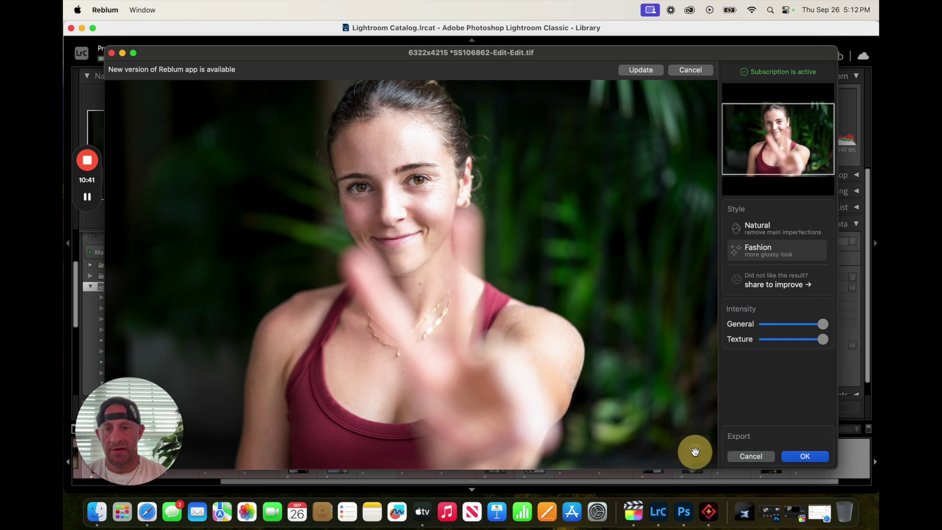
pyautogui.click(695, 451)
pyautogui.click(695, 450)
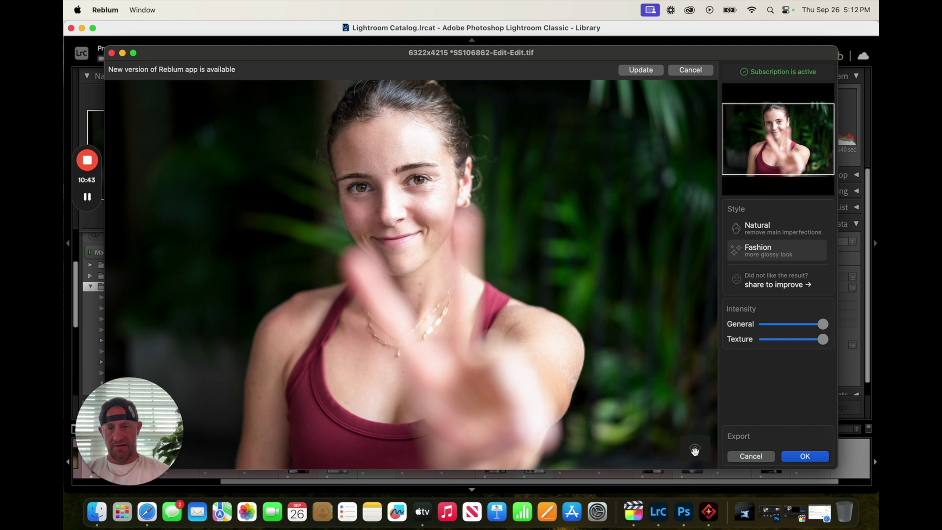
pyautogui.click(817, 457)
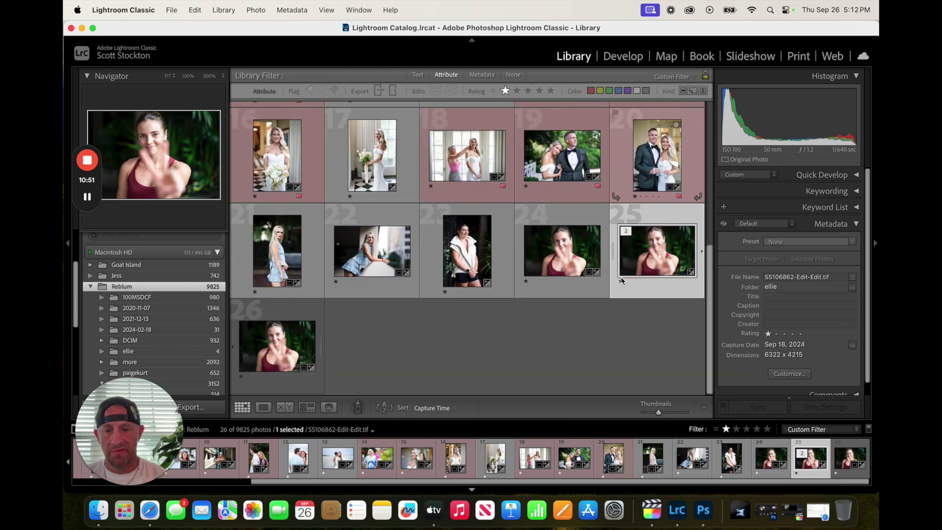
# Step: Clear the star ratings of the two unretouched peace-sign portraits in the Library grid
pyautogui.click(296, 305)
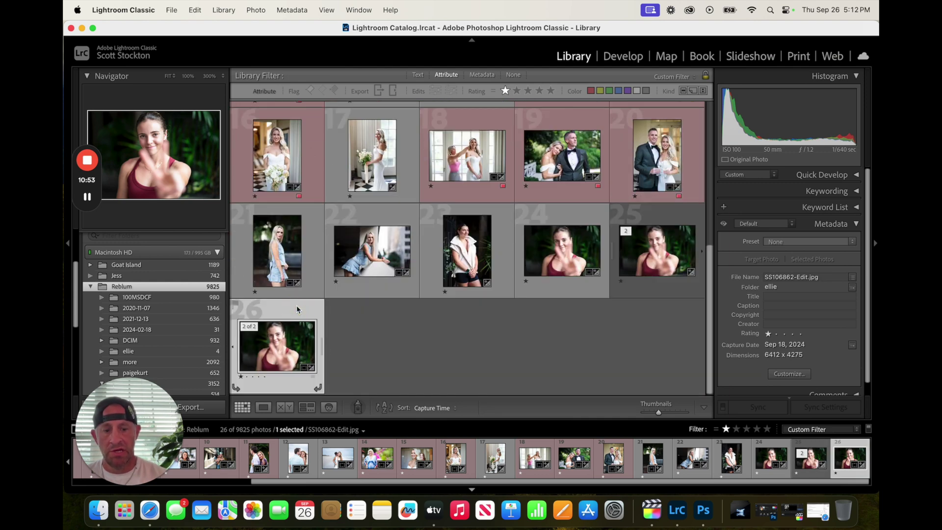
pyautogui.press('s')
pyautogui.click(549, 313)
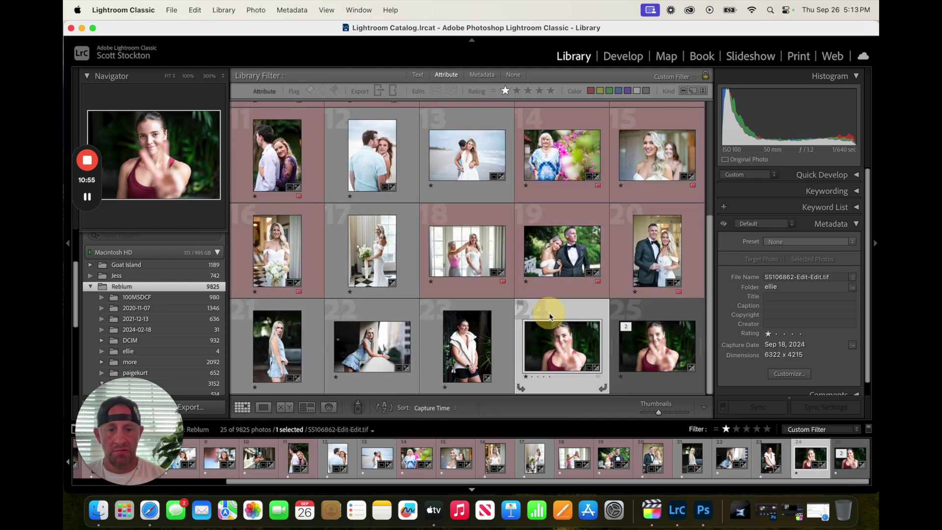
pyautogui.press('super+g')
pyautogui.rightClick(575, 317)
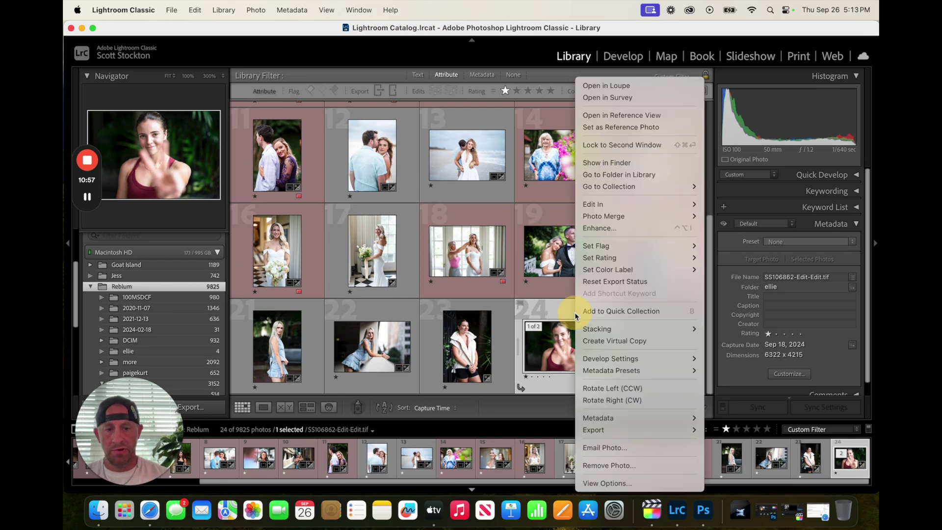
pyautogui.moveTo(638, 428)
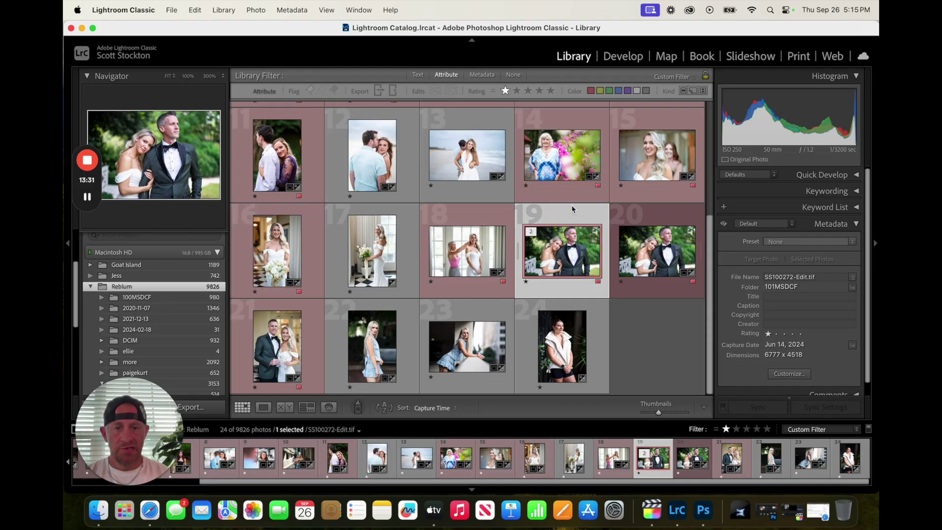
# Step: Send the garden wedding couple, bride with bouquet, kissing beach couple, woman beside flowers and alley couple to Reblum as copies with Lightroom adjustments
pyautogui.scroll(5, 558, 219)
pyautogui.scroll(-2, 558, 219)
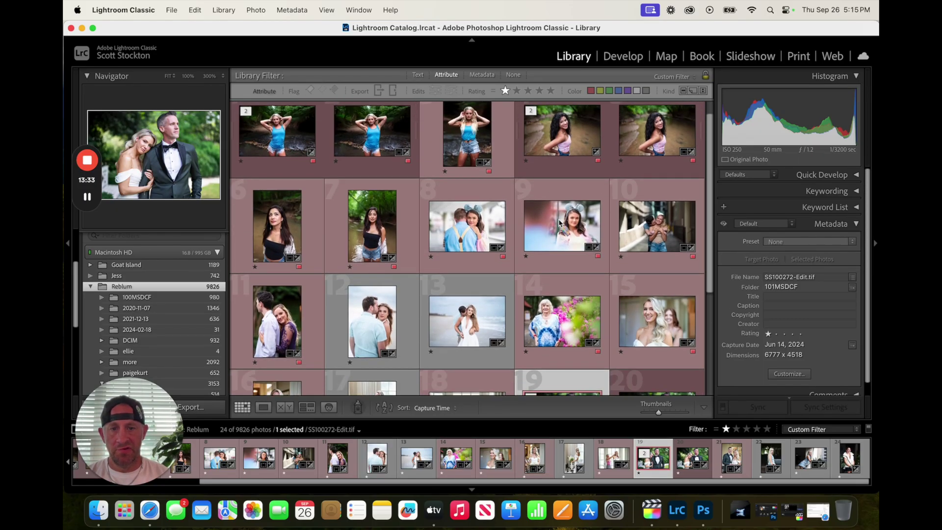
pyautogui.scroll(2, 558, 219)
pyautogui.scroll(-4, 558, 219)
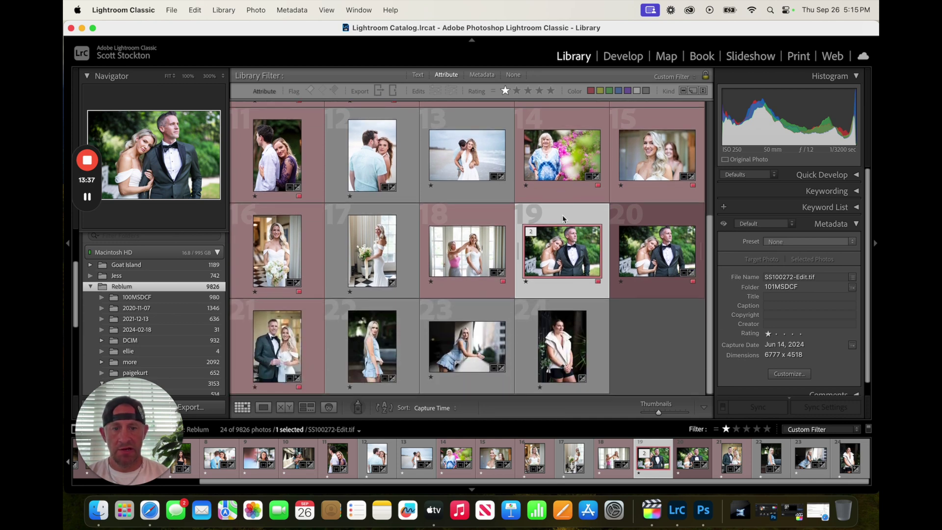
pyautogui.keyDown('super'); pyautogui.click(316, 258); pyautogui.keyUp('super')
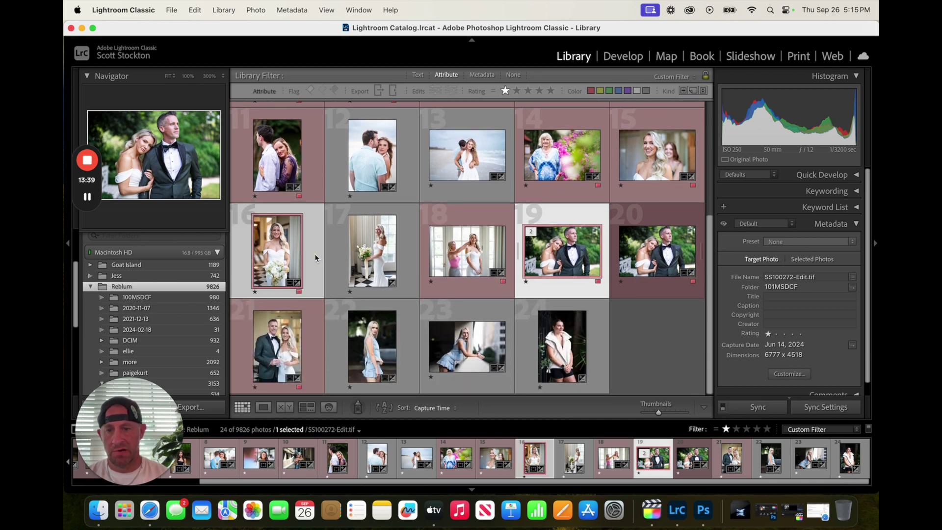
pyautogui.keyDown('super'); pyautogui.click(407, 172); pyautogui.keyUp('super')
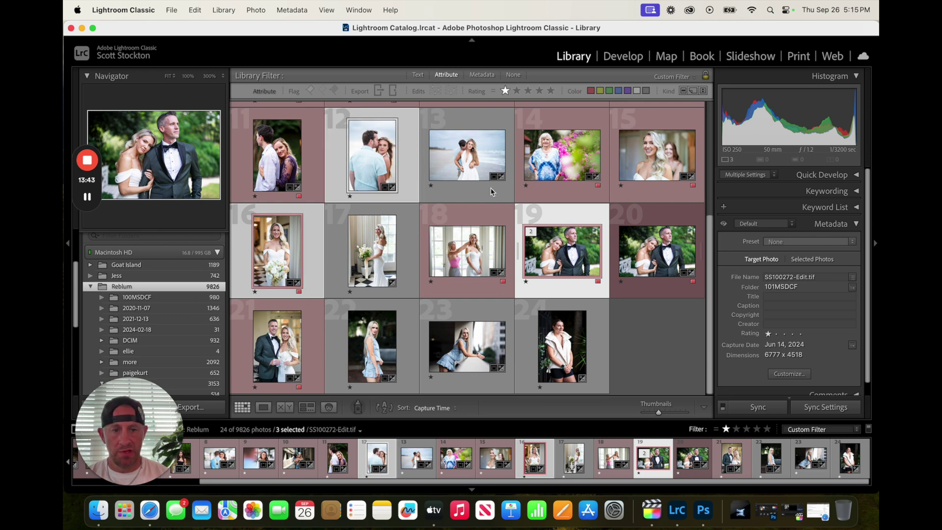
pyautogui.scroll(5, 492, 192)
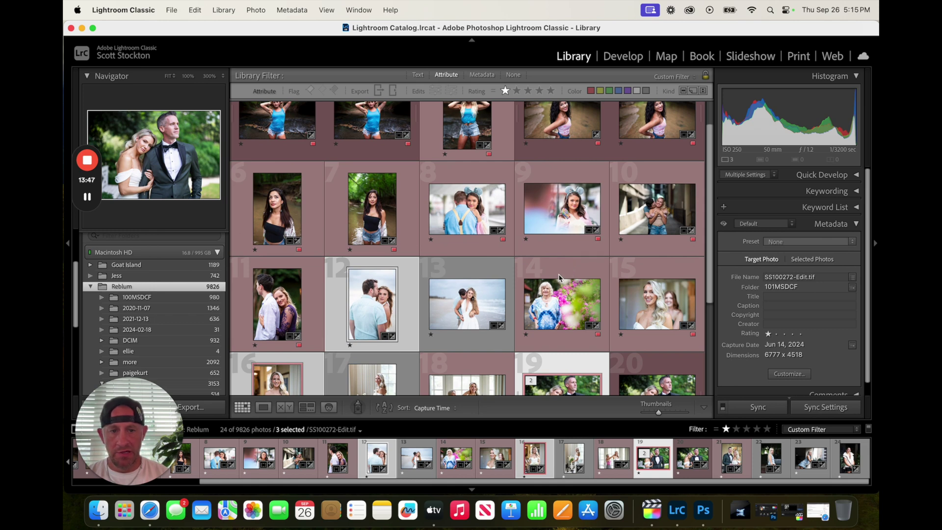
pyautogui.keyDown('super'); pyautogui.click(562, 270); pyautogui.keyUp('super')
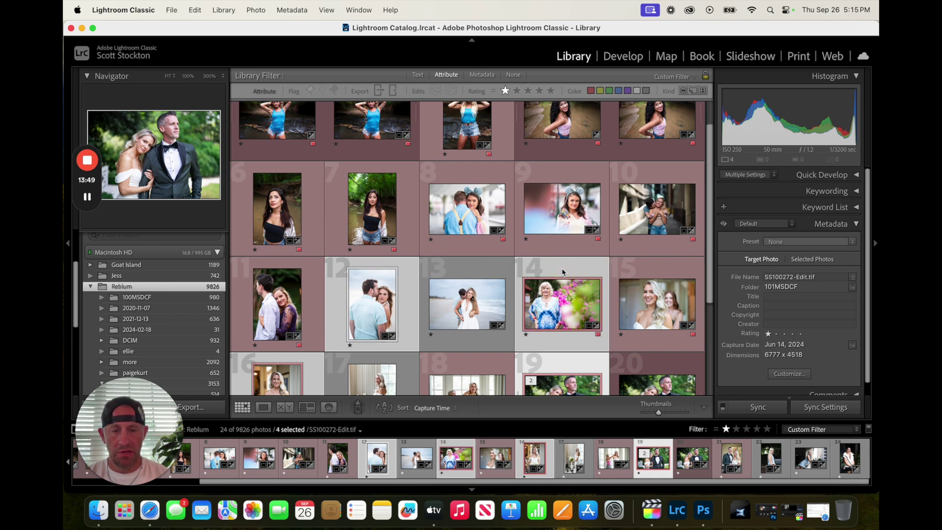
pyautogui.keyDown('super'); pyautogui.click(646, 251); pyautogui.keyUp('super')
pyautogui.rightClick(645, 250)
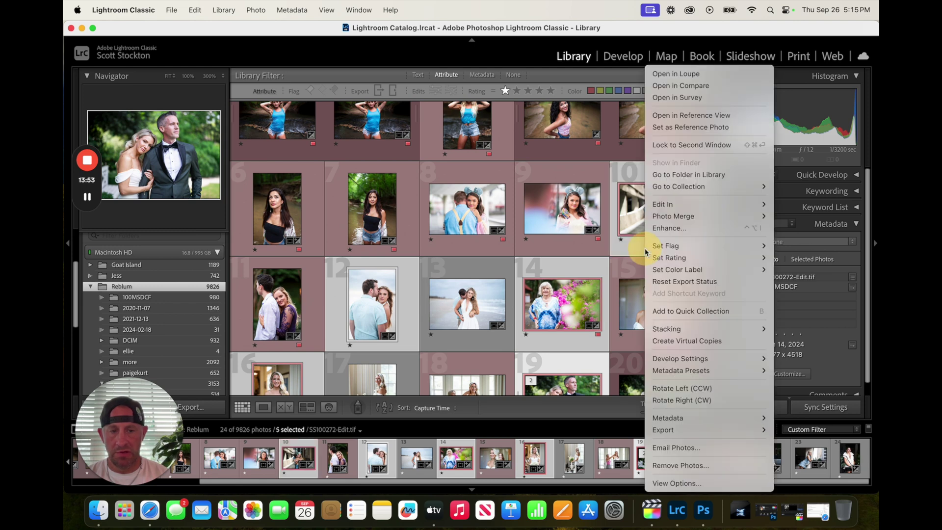
pyautogui.moveTo(736, 204)
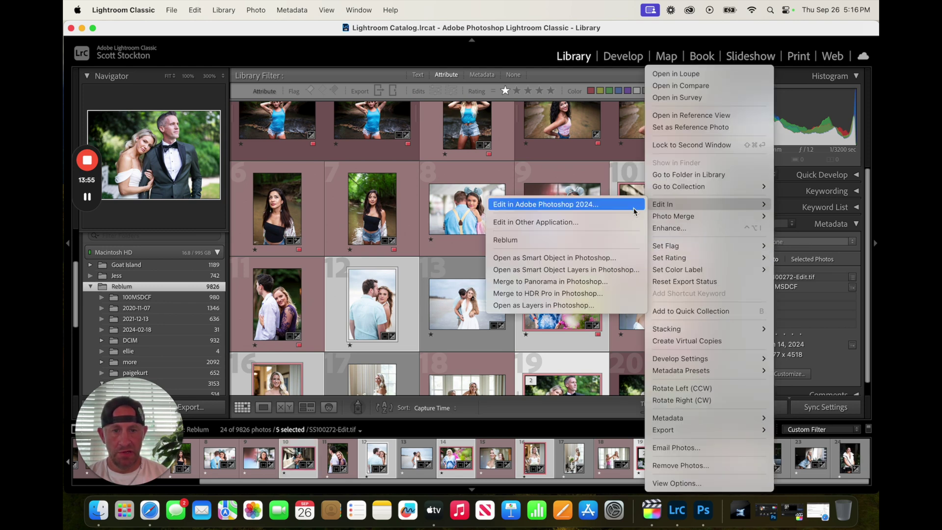
pyautogui.click(598, 241)
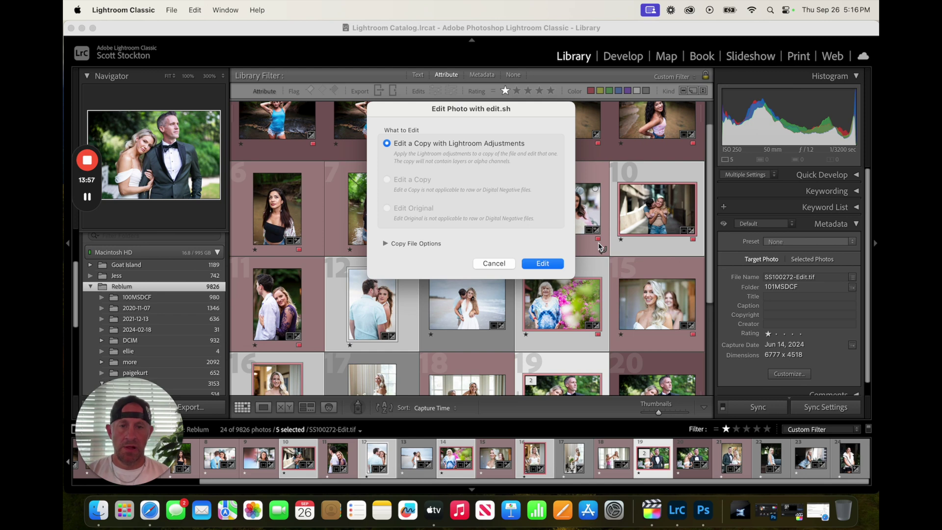
pyautogui.click(543, 266)
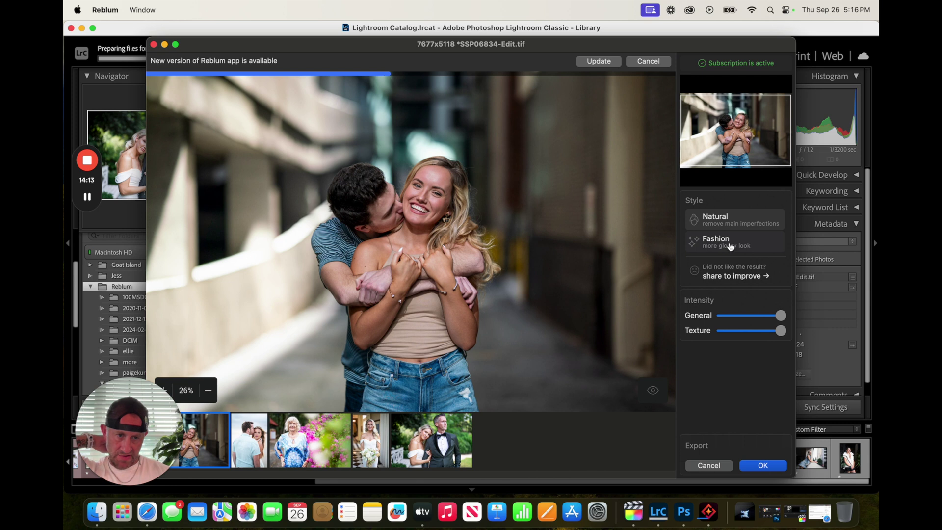
# Step: Compare the Natural-style retouches of the alley couple and the kissing beach couple with their originals
pyautogui.click(655, 393)
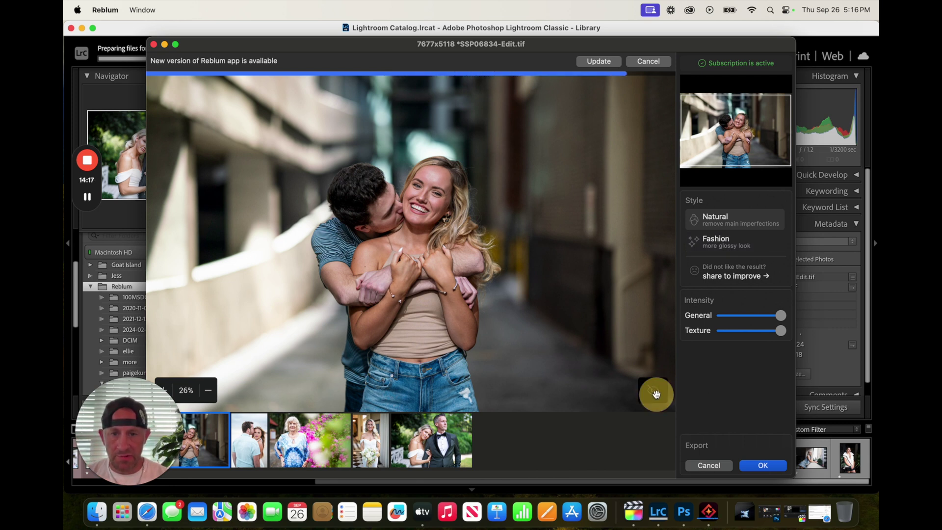
pyautogui.click(251, 447)
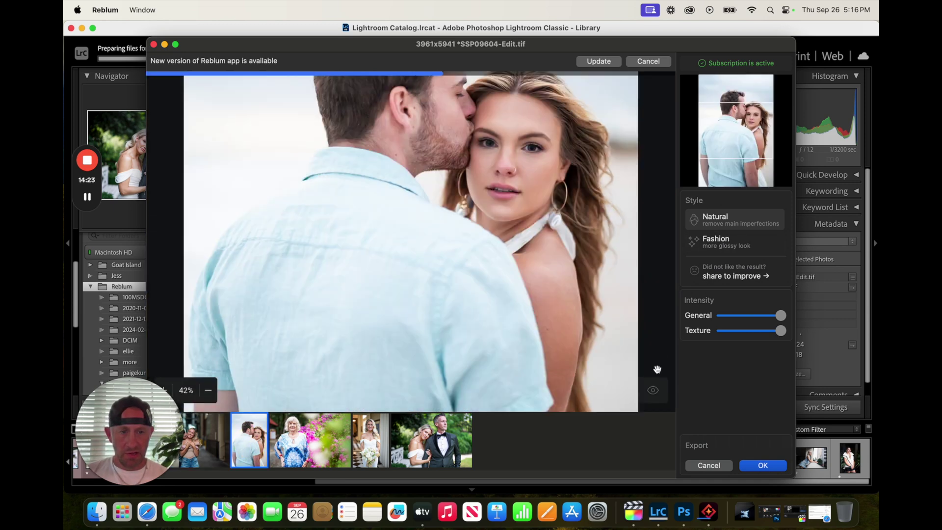
pyautogui.click(654, 393)
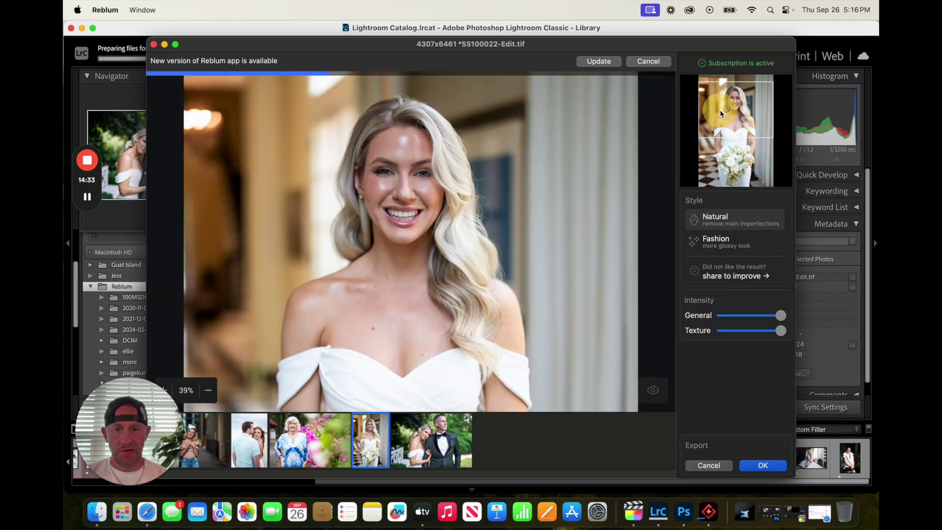
# Step: Compare the Natural-style retouch of the bride with the bouquet with the original, checking her face and chest
pyautogui.click(652, 391)
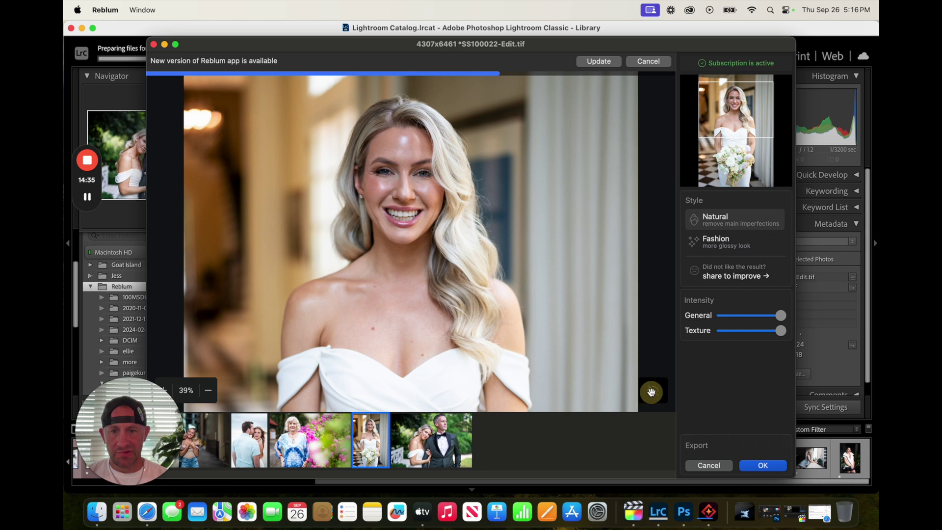
pyautogui.click(652, 391)
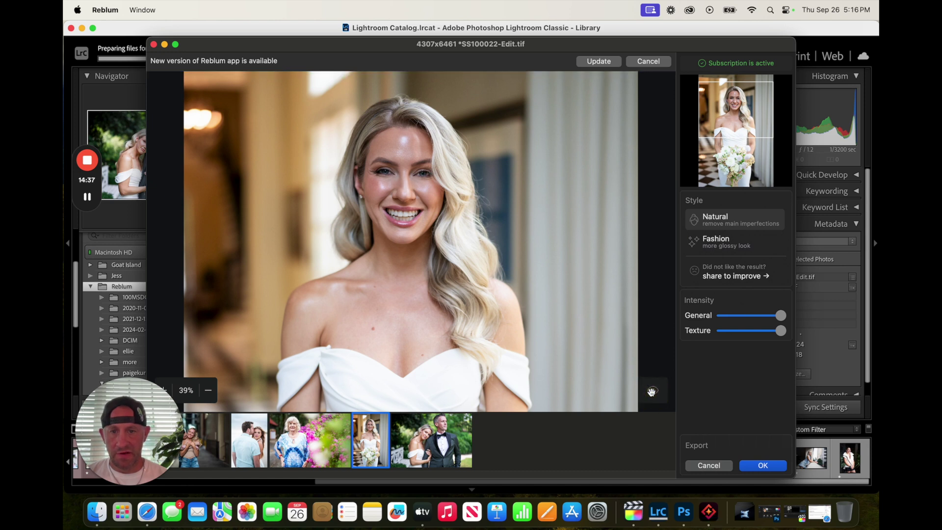
pyautogui.click(652, 391)
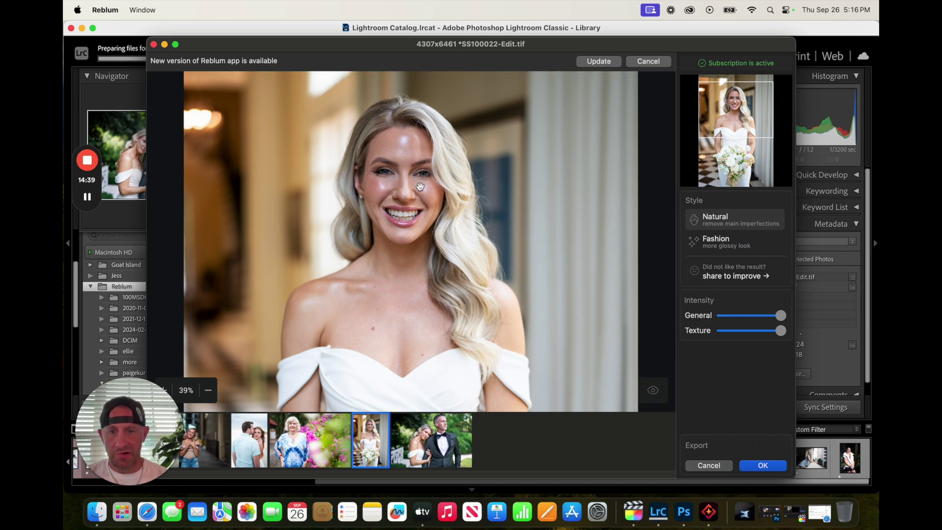
pyautogui.click(656, 391)
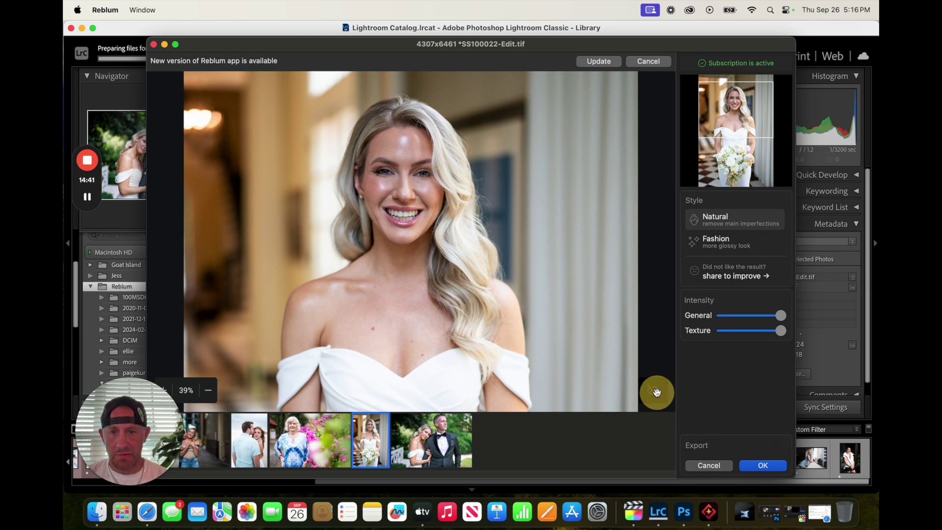
pyautogui.click(656, 391)
pyautogui.click(656, 391)
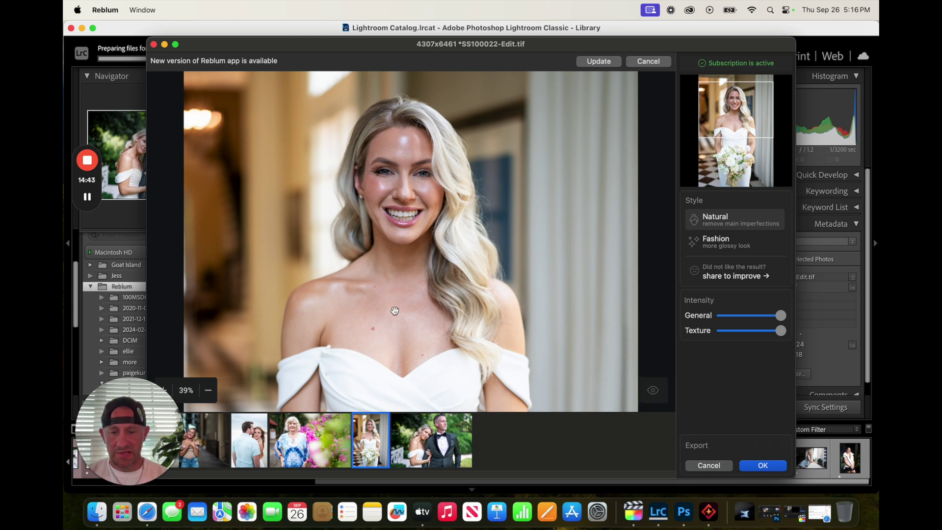
pyautogui.click(372, 442)
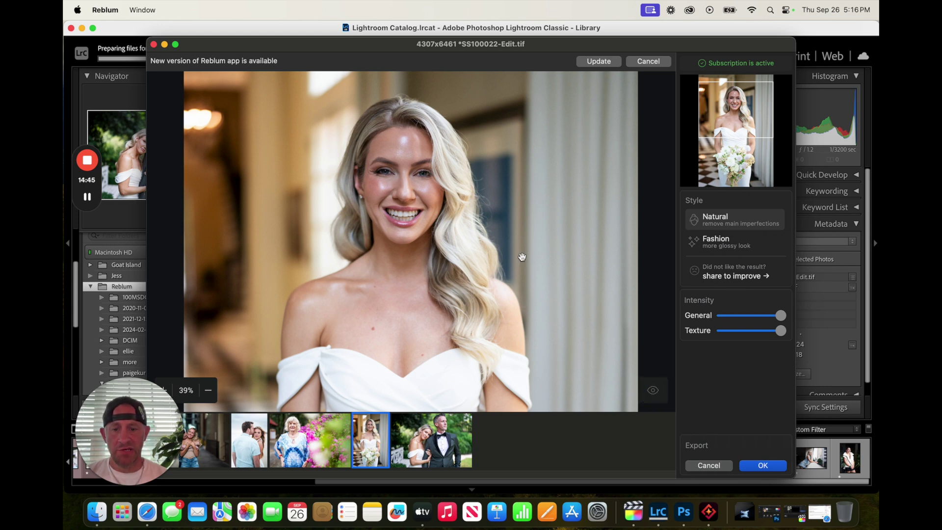
# Step: Compare the Natural-style retouch of the wedding couple in the garden with the original
pyautogui.click(431, 444)
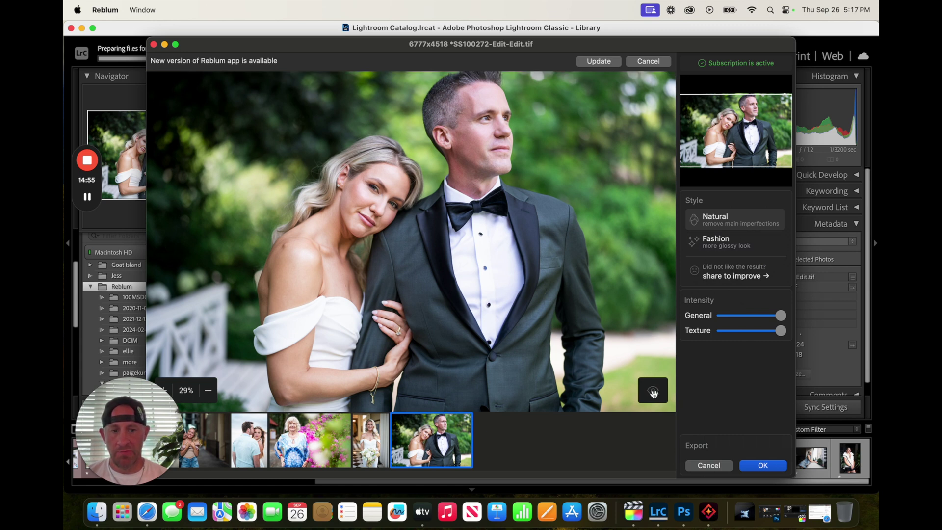
pyautogui.click(653, 393)
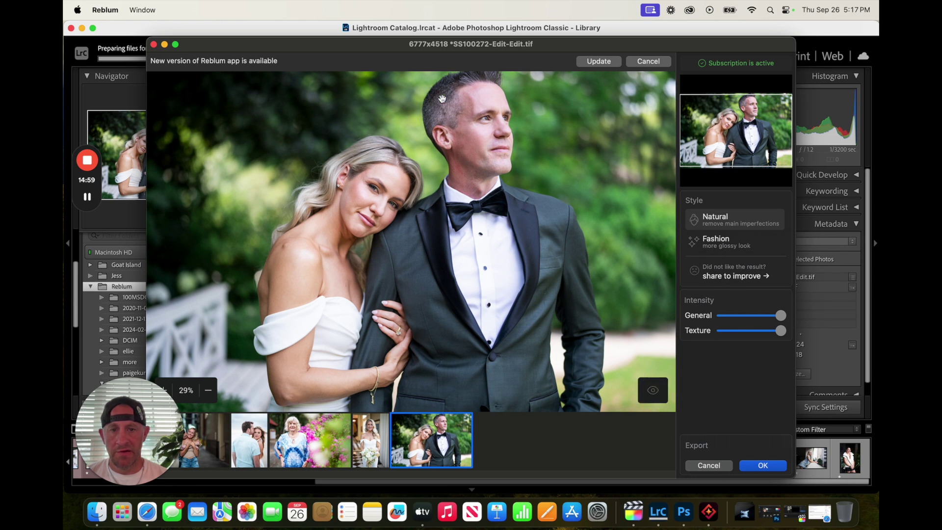
pyautogui.click(657, 398)
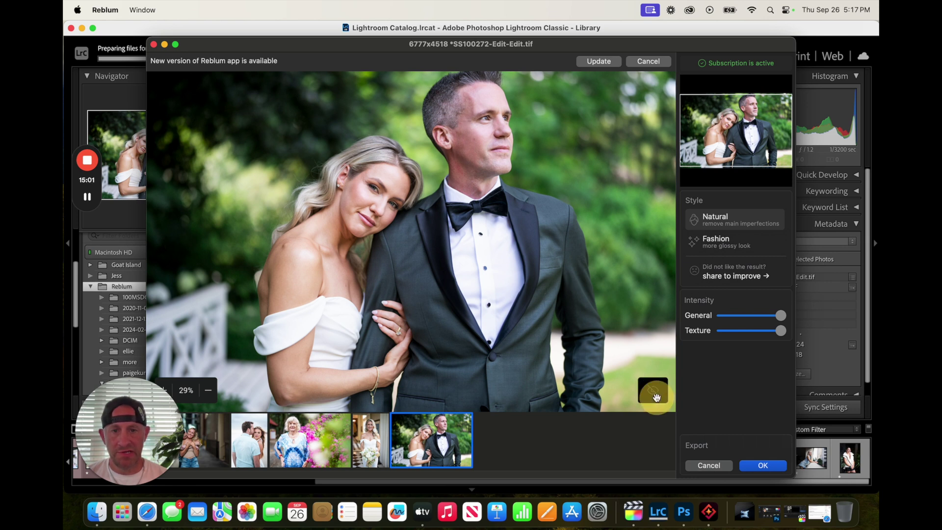
pyautogui.click(657, 398)
pyautogui.click(656, 397)
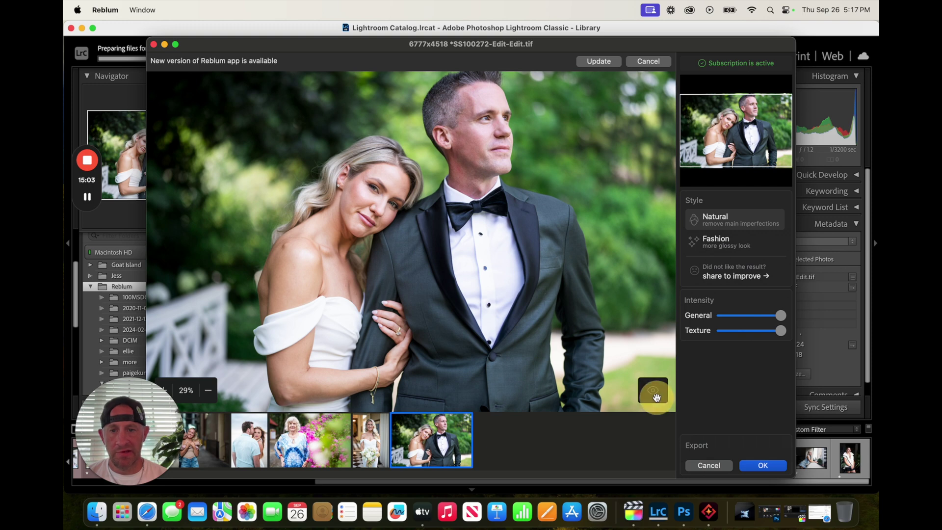
# Step: Apply the Fashion style to the woman beside the pink flowers after comparing her Natural retouch with the original, and export the five-photo batch
pyautogui.click(304, 442)
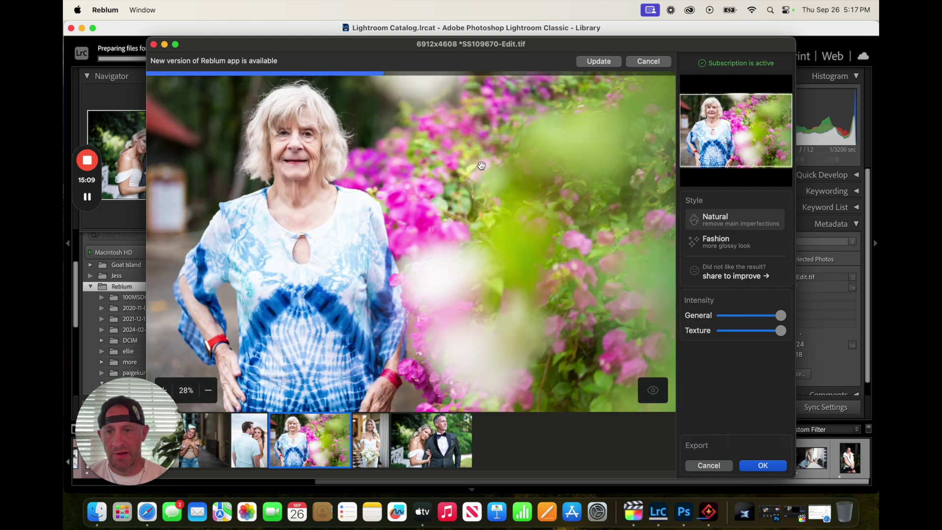
pyautogui.click(653, 390)
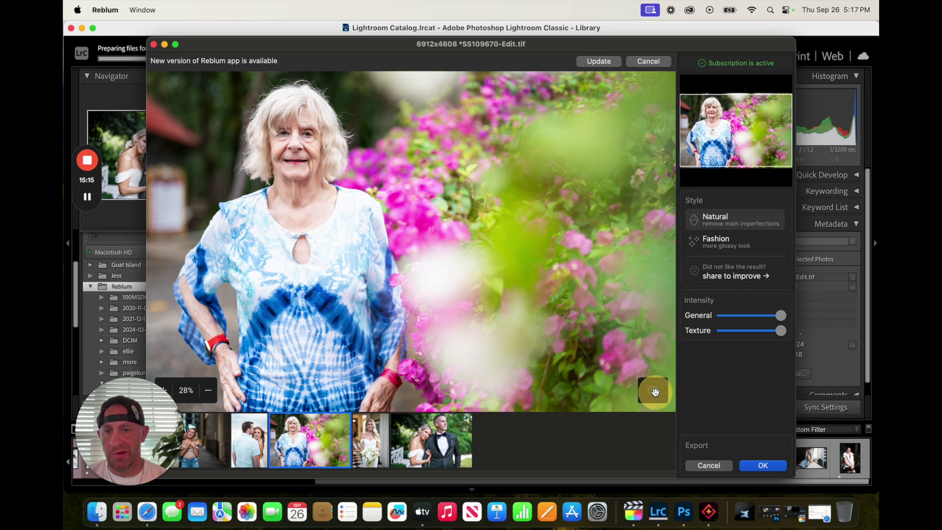
pyautogui.click(717, 241)
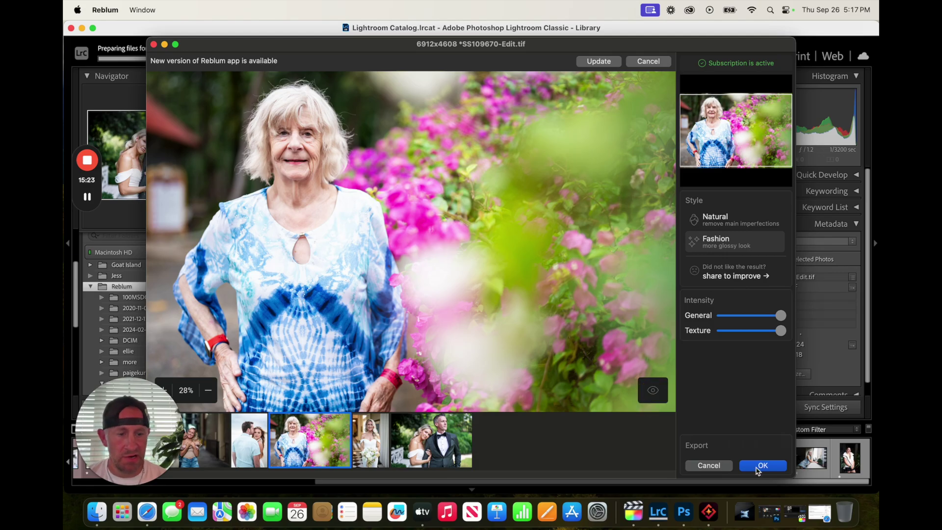
pyautogui.click(758, 467)
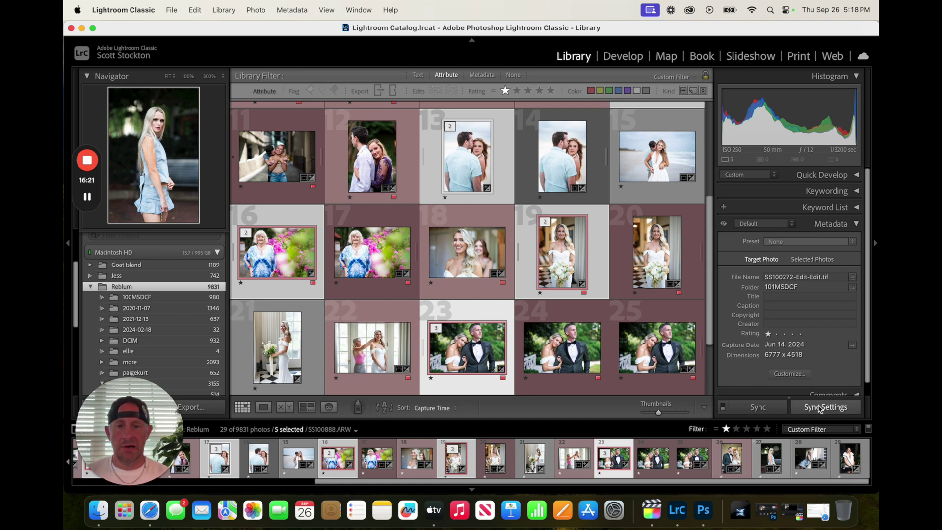
# Step: Send the white-vest portrait SS106679.jpg from the Library grid to Reblum as a copy with Lightroom adjustments
pyautogui.scroll(5, 382, 223)
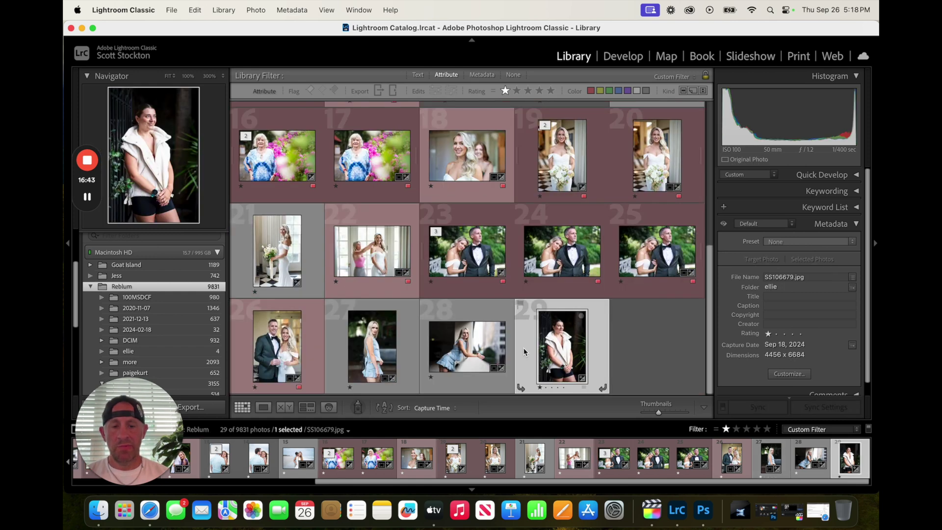
pyautogui.rightClick(523, 352)
pyautogui.moveTo(623, 204)
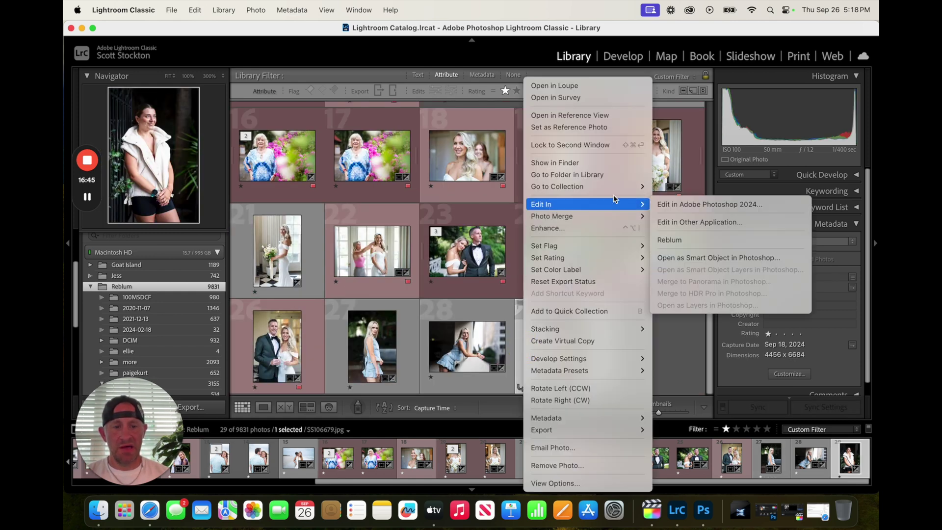
pyautogui.click(696, 240)
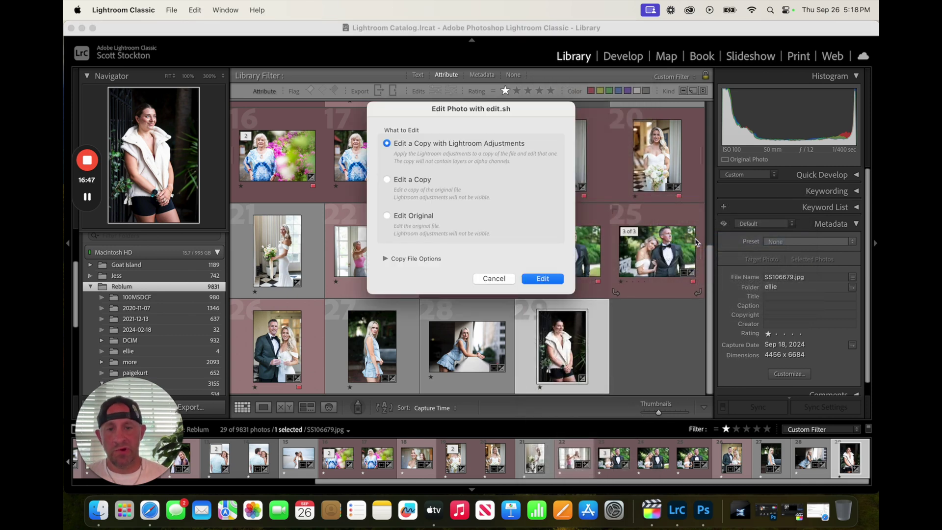
pyautogui.click(542, 278)
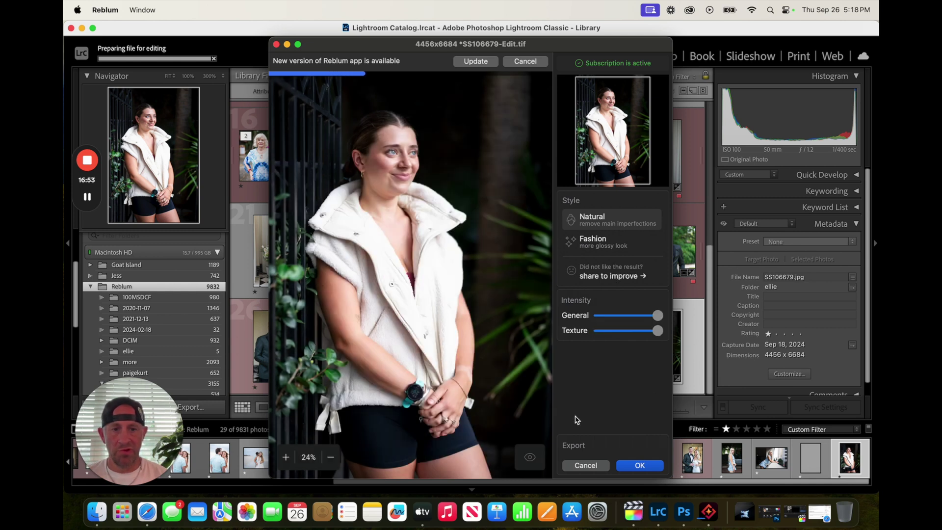
# Step: Compare the Natural-style retouch of the white-vest portrait with the original, and apply the Fashion style to it
pyautogui.click(530, 459)
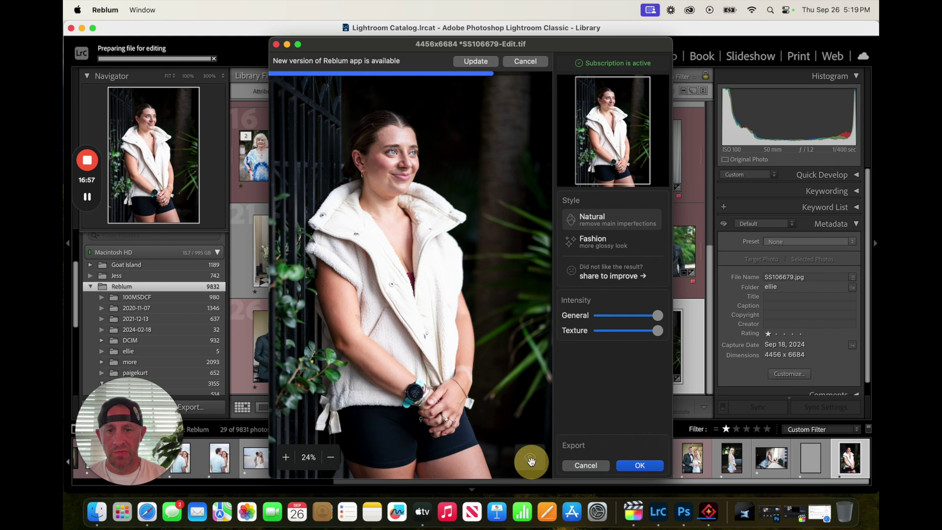
pyautogui.click(600, 248)
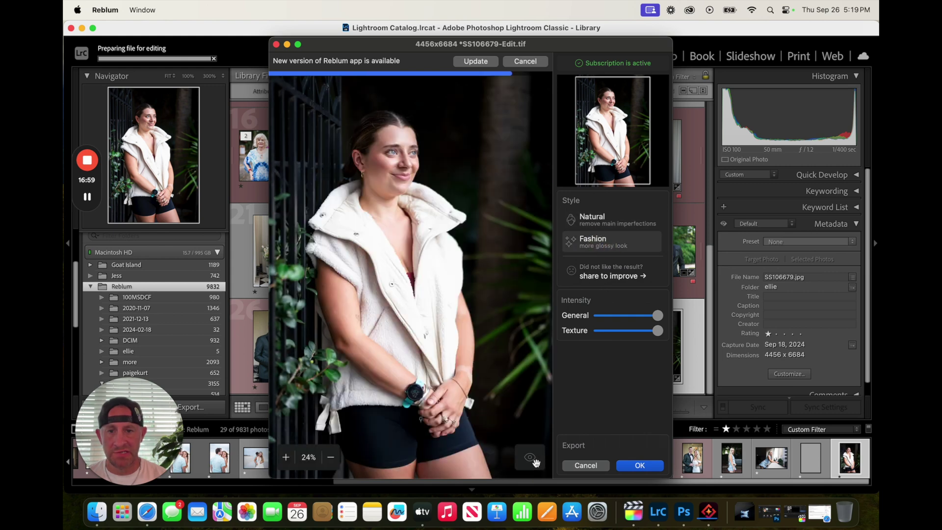
# Step: Compare the Fashion-style white-vest portrait with the original, accept the retouch, and export SS106679-Edit.tif with the print_export preset
pyautogui.click(536, 462)
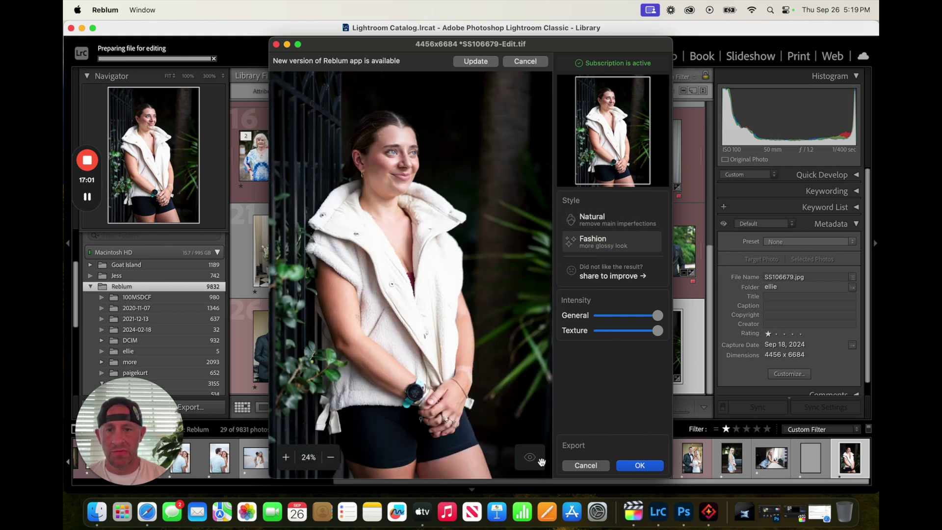
pyautogui.click(645, 466)
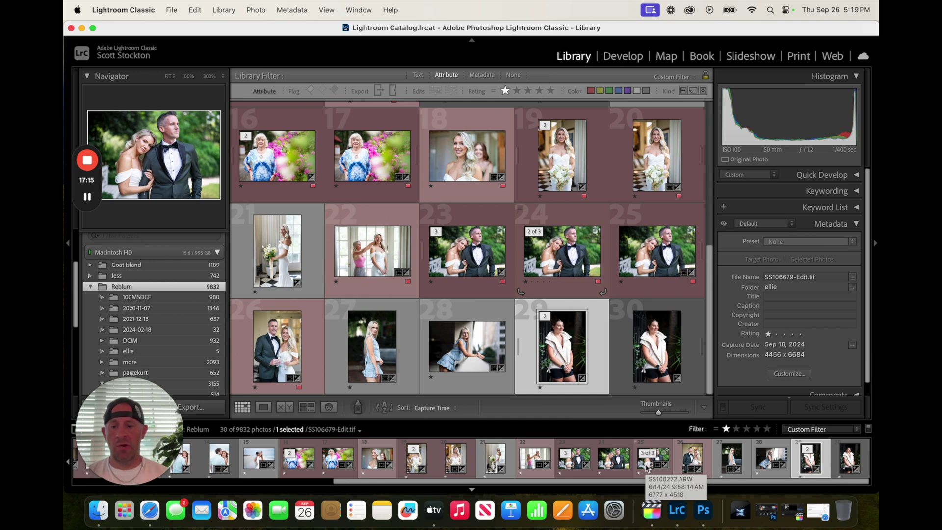
pyautogui.rightClick(601, 362)
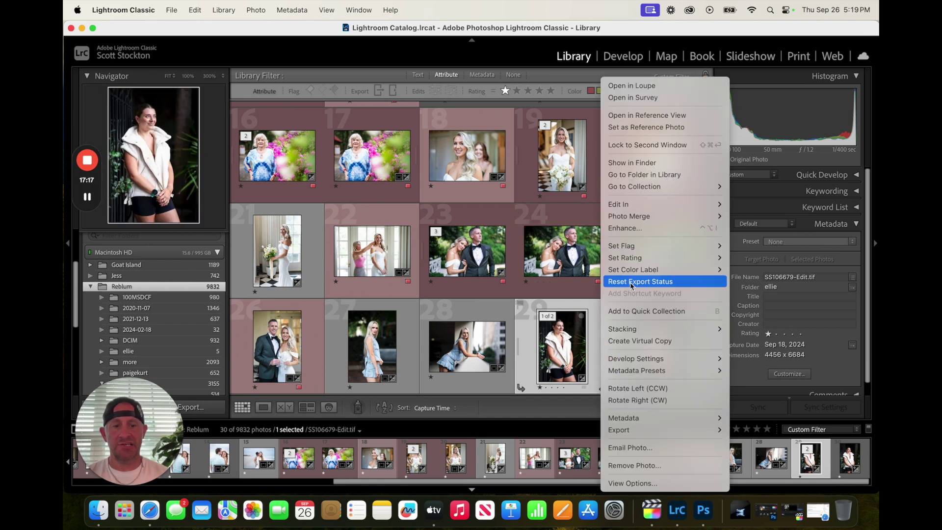
pyautogui.moveTo(657, 430)
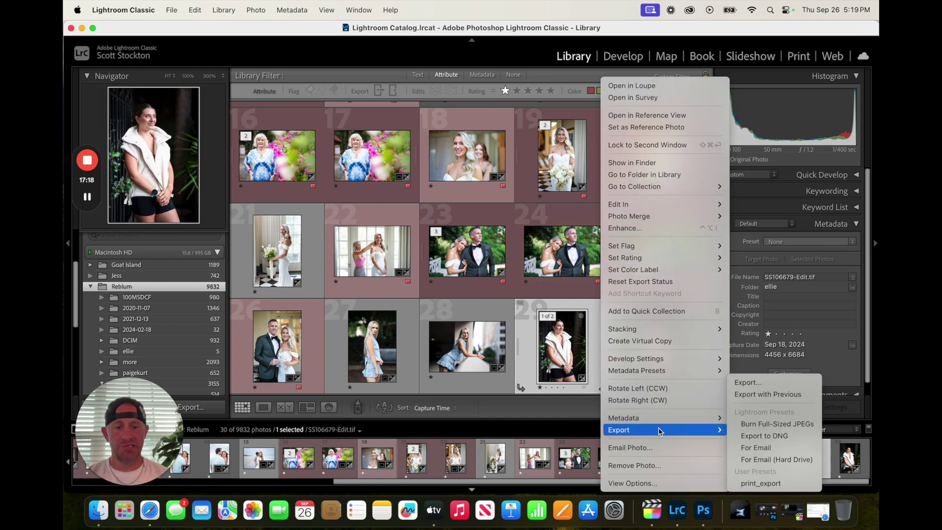
pyautogui.click(764, 484)
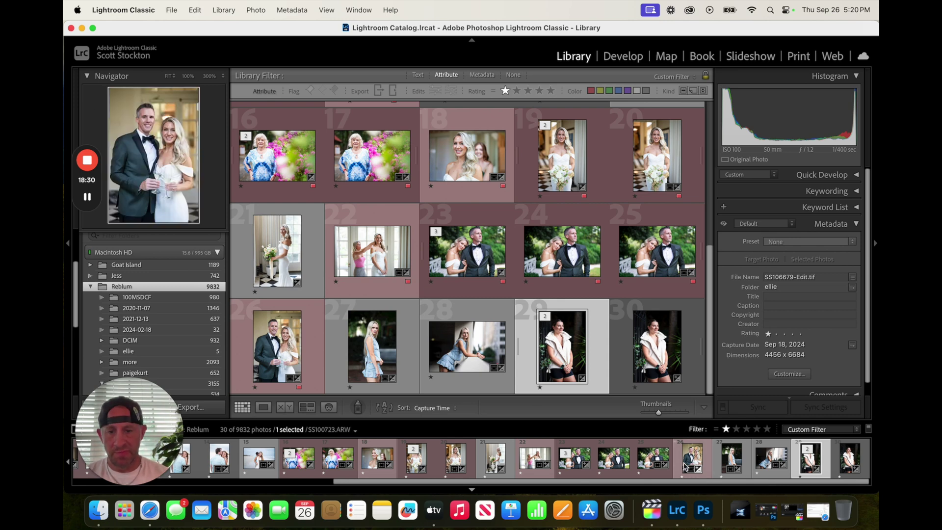
# Step: Send the standing denim-outfit portrait SS100888.ARW from the Library grid to Reblum as a copy with Lightroom adjustments
pyautogui.click(410, 359)
pyautogui.rightClick(410, 359)
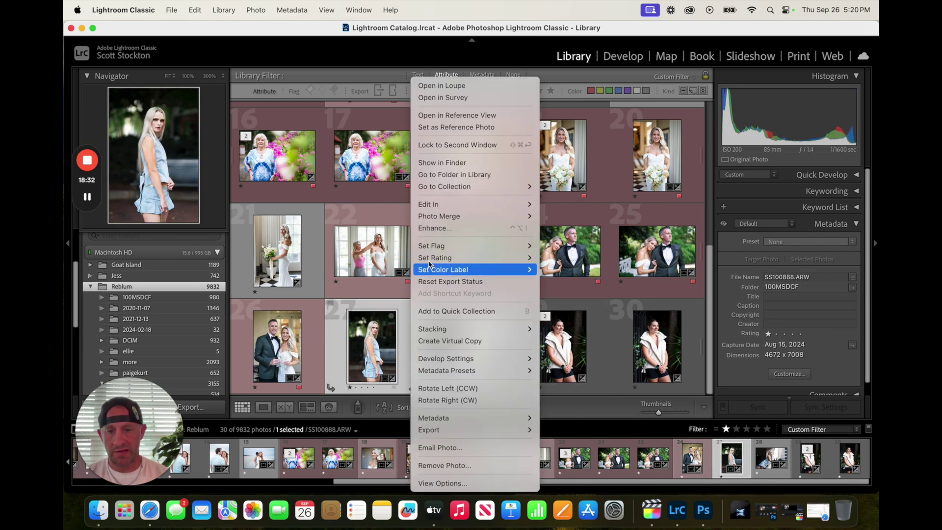
pyautogui.moveTo(471, 205)
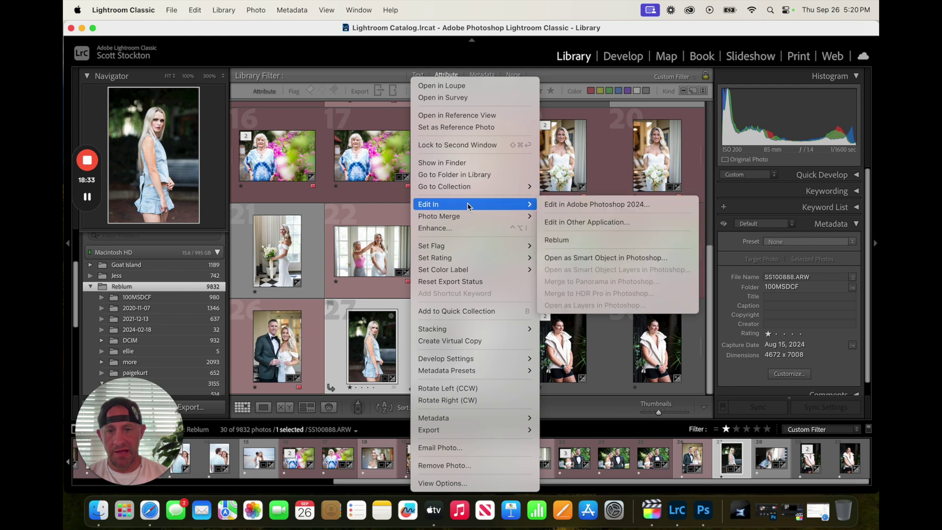
pyautogui.click(569, 240)
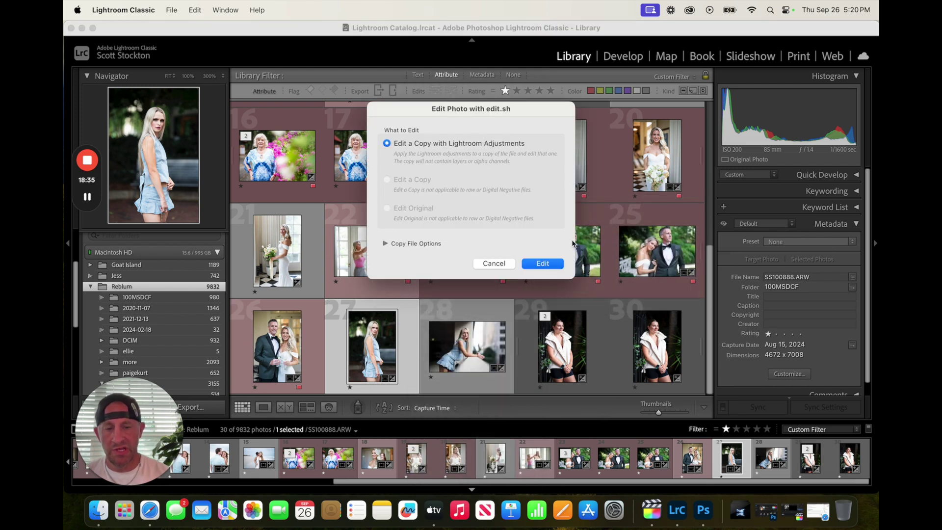
pyautogui.click(547, 265)
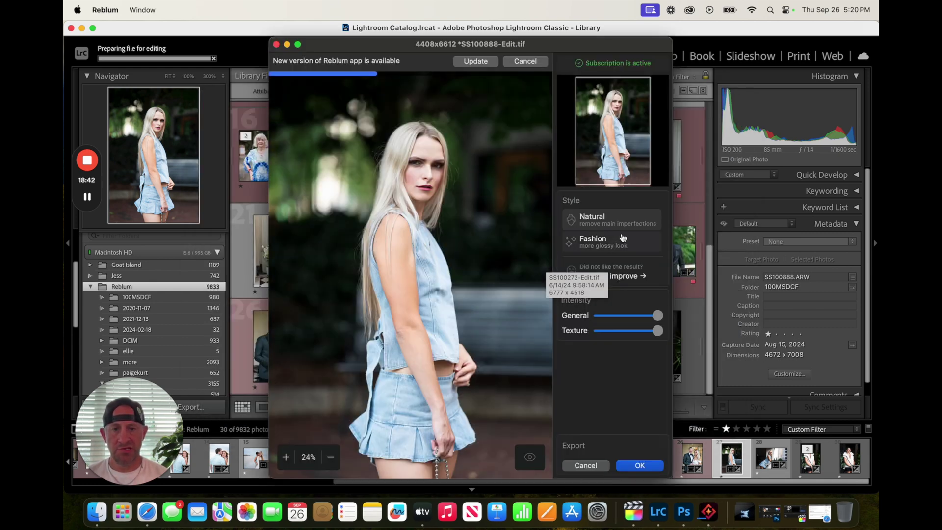
# Step: Compare the Natural-style retouch of the denim-outfit portrait with the original, keep General intensity at maximum, and accept the retouch
pyautogui.click(534, 455)
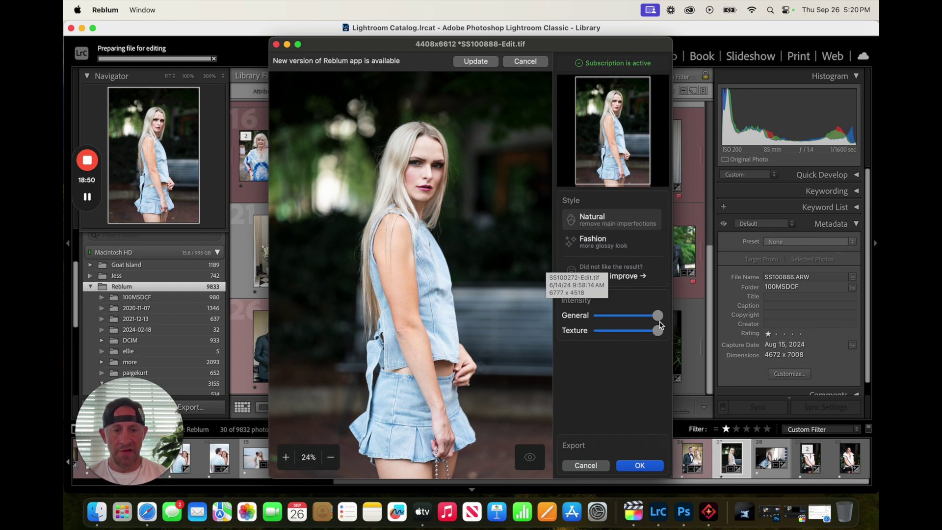
pyautogui.moveTo(658, 315)
pyautogui.mouseDown()
pyautogui.moveTo(638, 322)
pyautogui.moveTo(668, 318)
pyautogui.mouseUp()
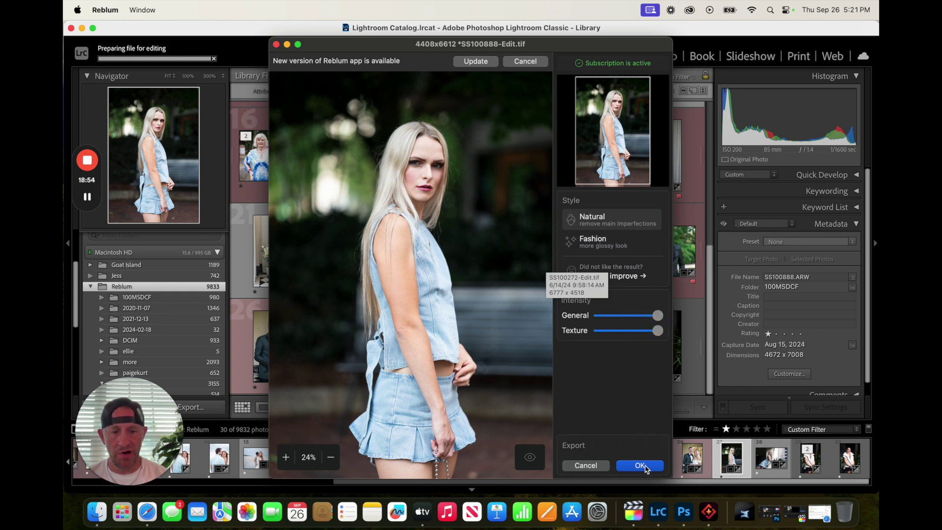
pyautogui.click(530, 457)
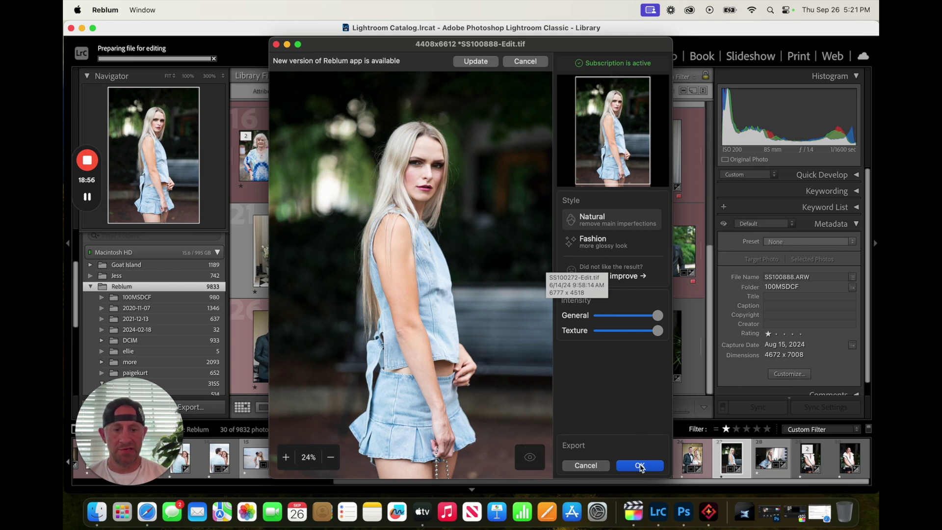
pyautogui.click(639, 465)
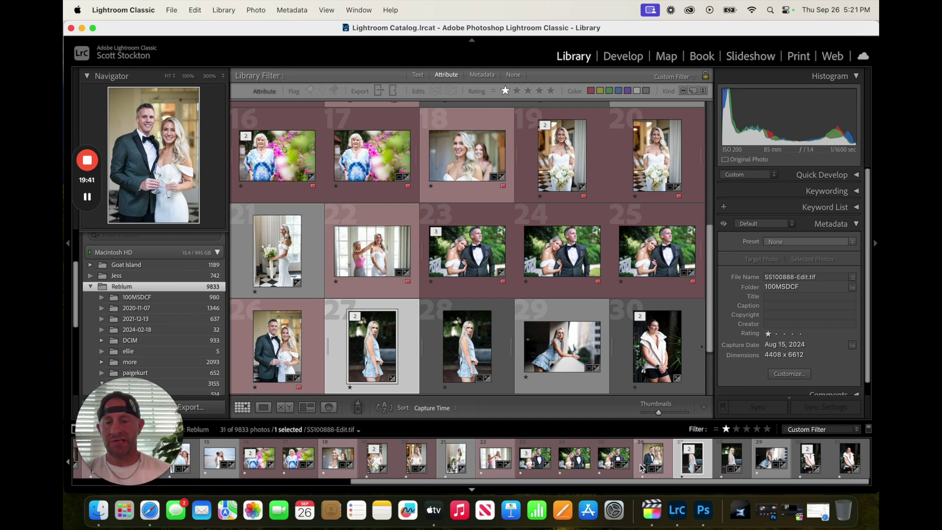
# Step: Send the bridal preparation photo SS100103.ARW from the Library grid to Reblum as a copy with Lightroom adjustments
pyautogui.click(393, 212)
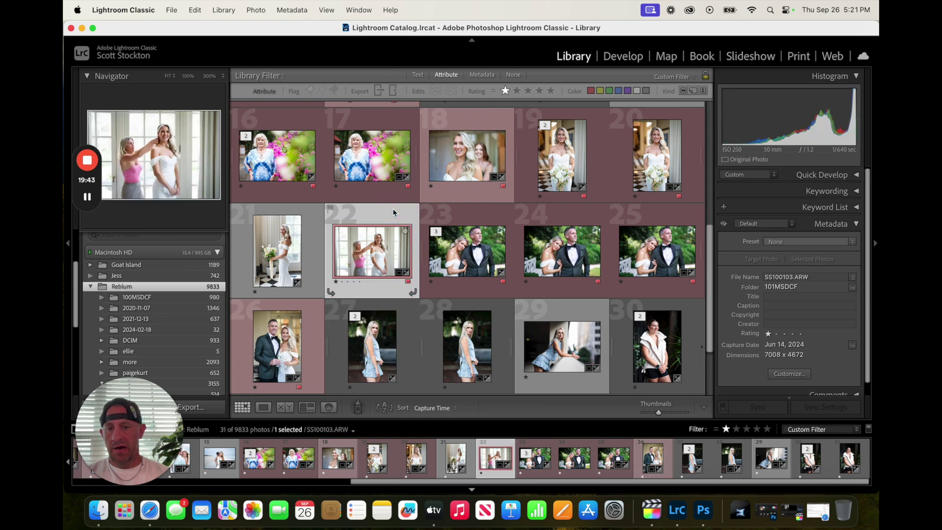
pyautogui.rightClick(393, 211)
pyautogui.moveTo(416, 205)
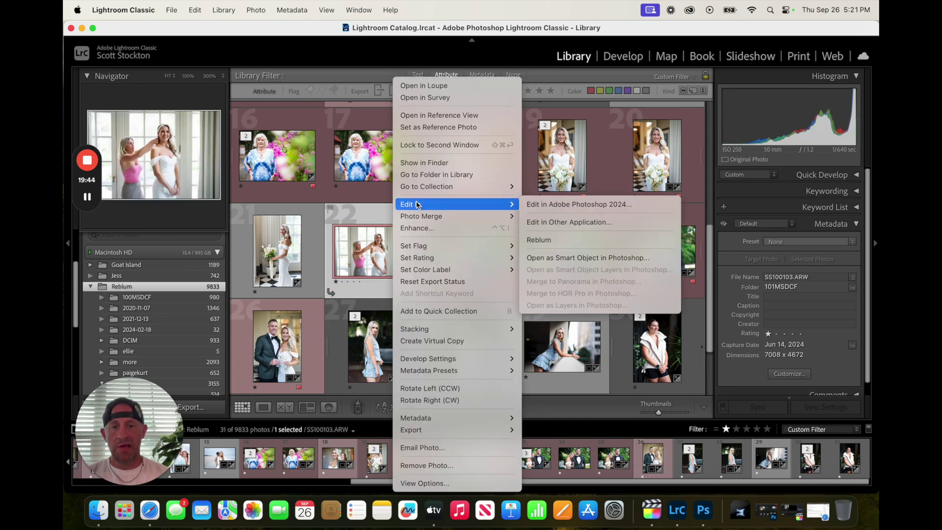
pyautogui.click(535, 241)
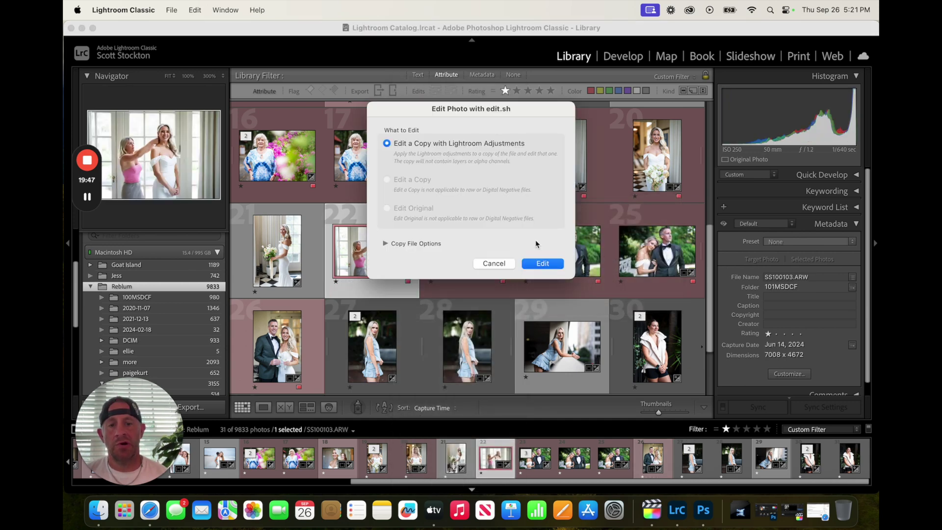
pyautogui.click(537, 264)
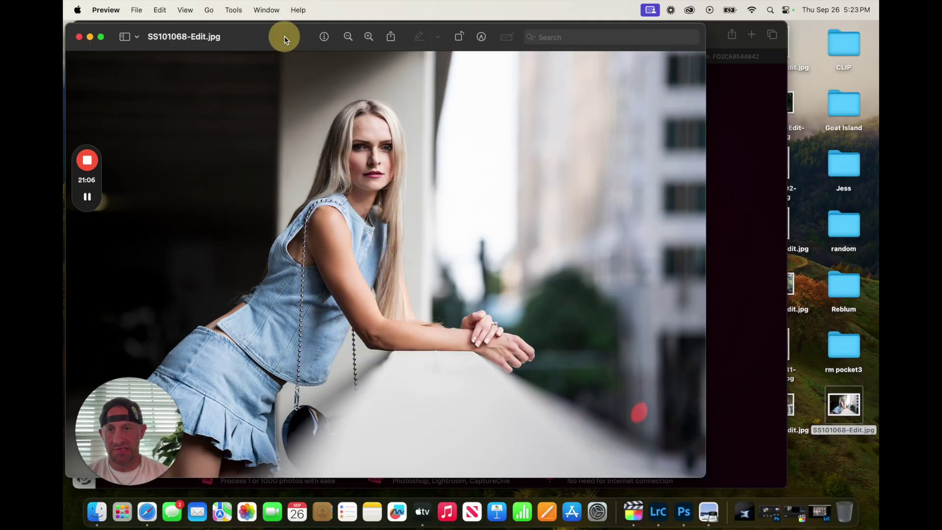
# Step: Reposition the Preview window on the desktop to examine the exported portrait SS101068-Edit.jpg
pyautogui.moveTo(284, 37); pyautogui.dragTo(425, 34)
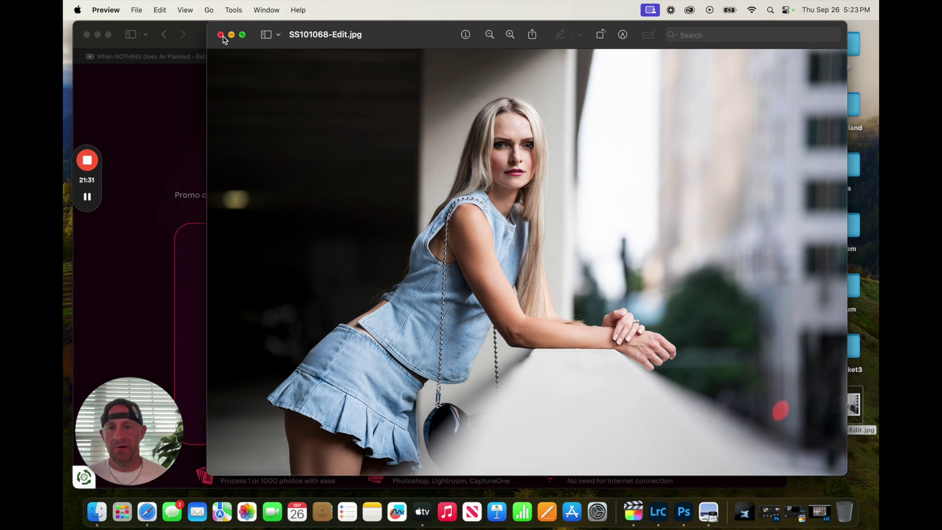
pyautogui.moveTo(393, 33); pyautogui.dragTo(389, 33)
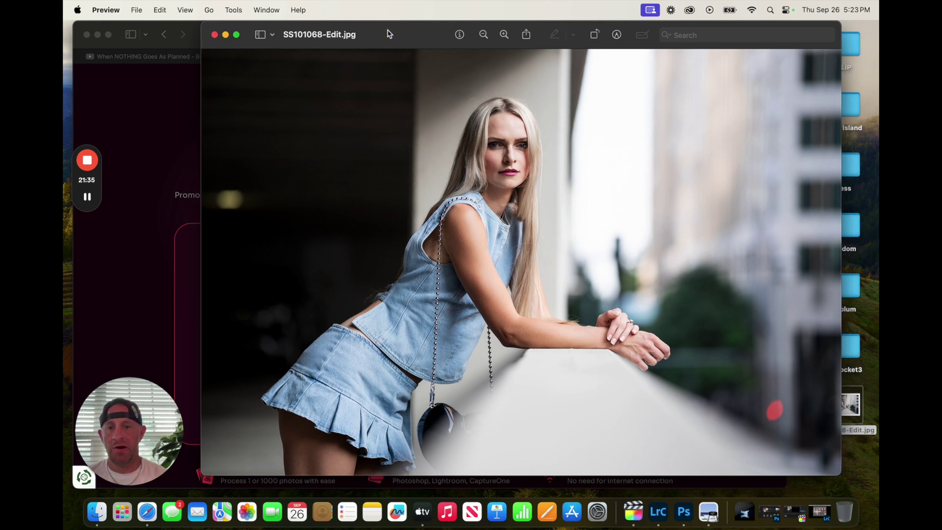